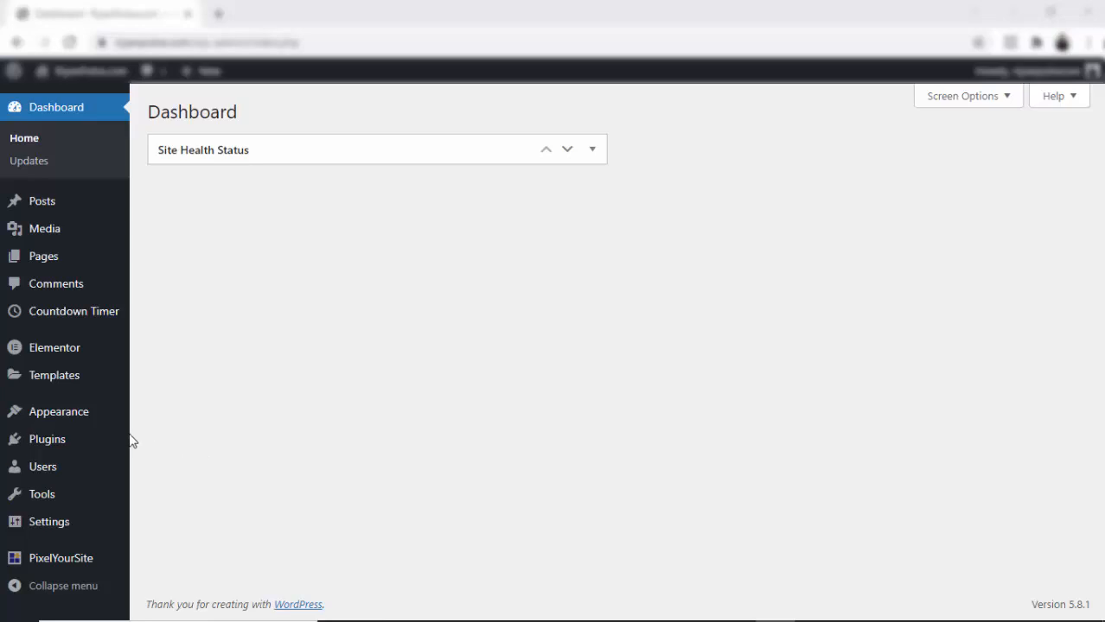
Search the plugin directory for "elementor" to check the Elementor Website Builder plugin
mouse_move(81, 446)
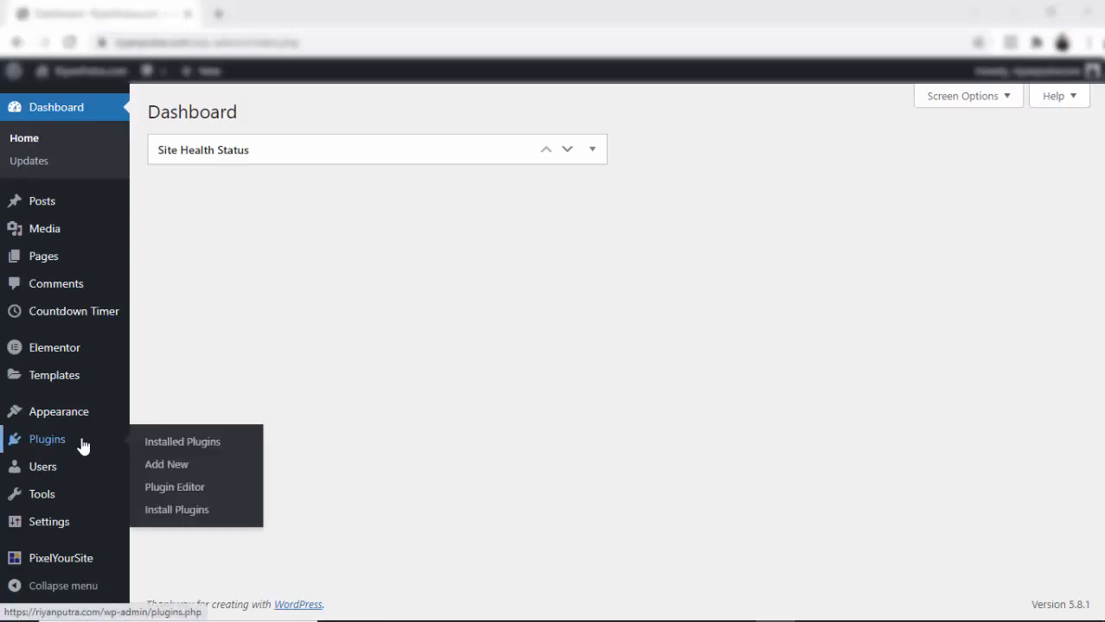
click(177, 473)
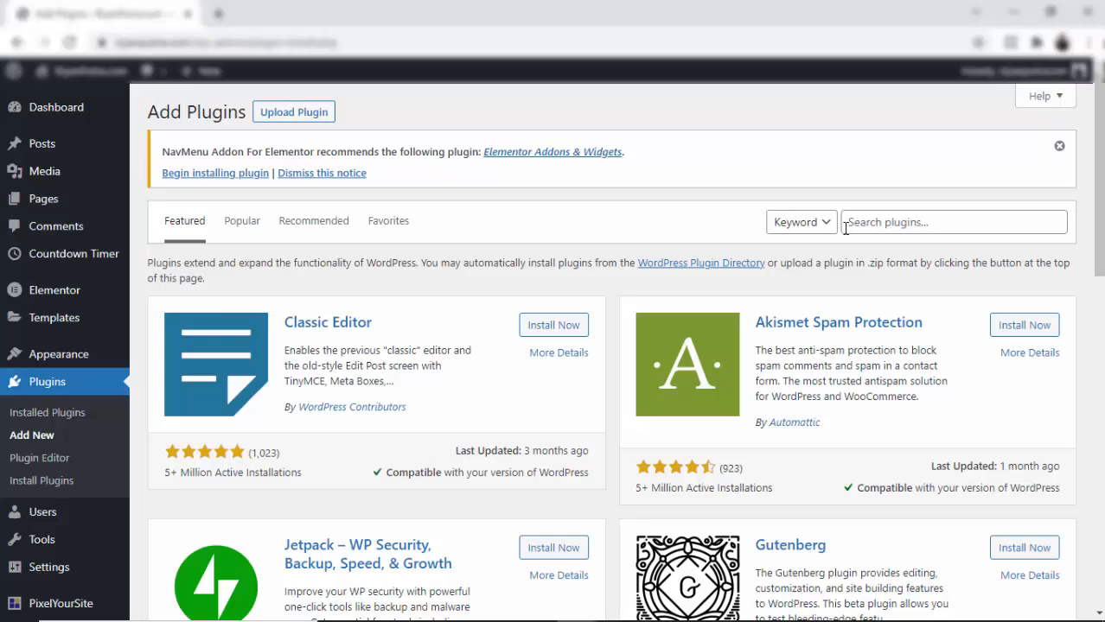
click(858, 221)
text(elementor)
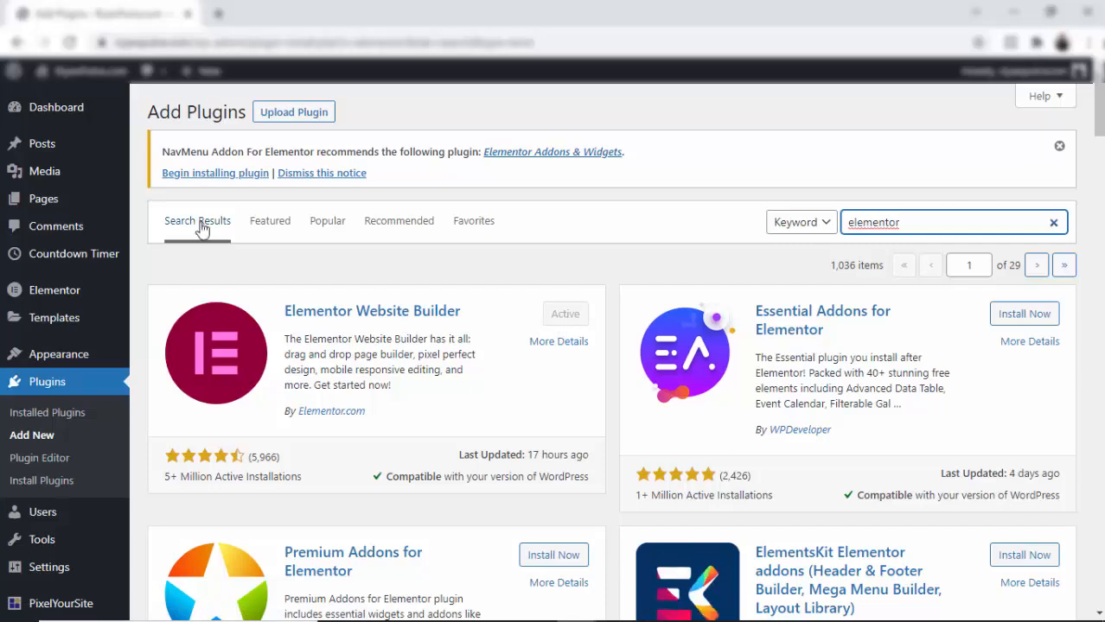
Create a new page titled "Contoh", dismissing the block editor welcome guide
mouse_move(121, 213)
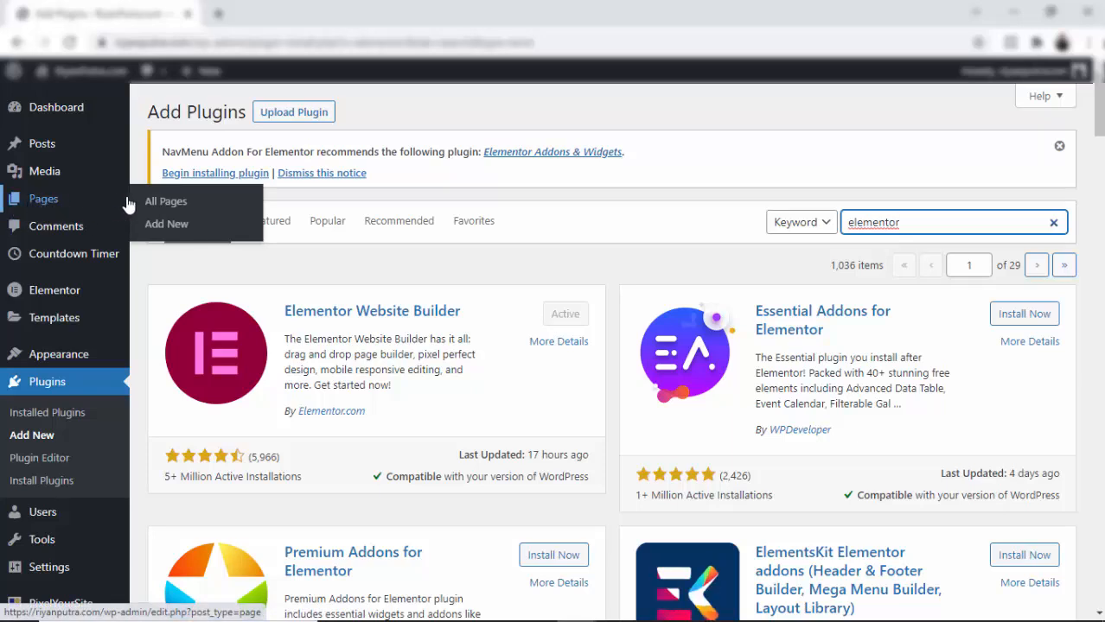
click(175, 226)
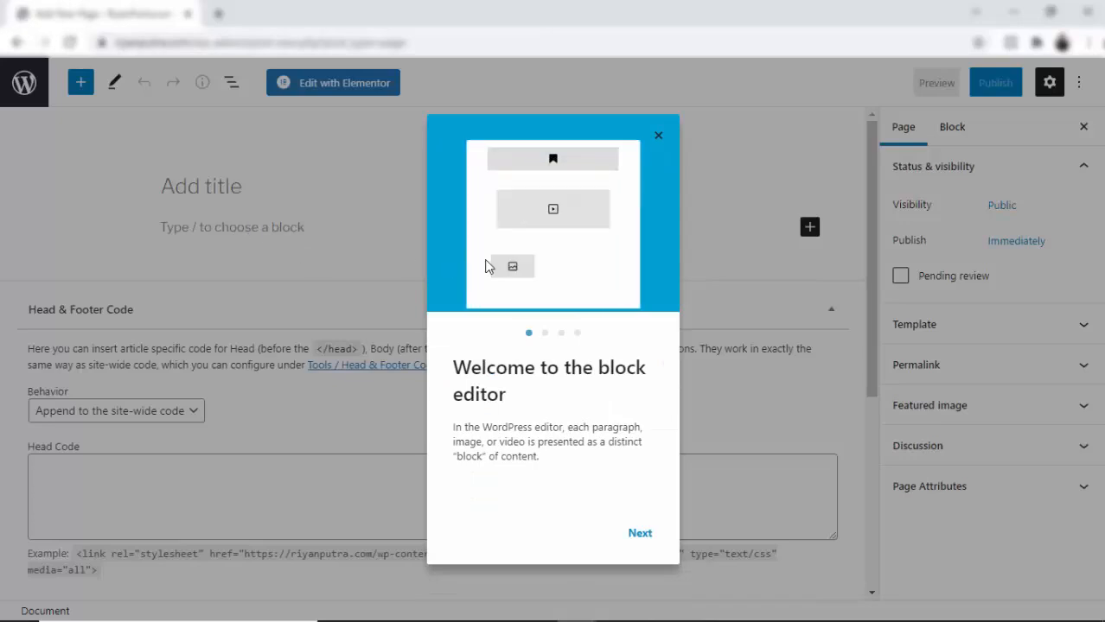
click(659, 137)
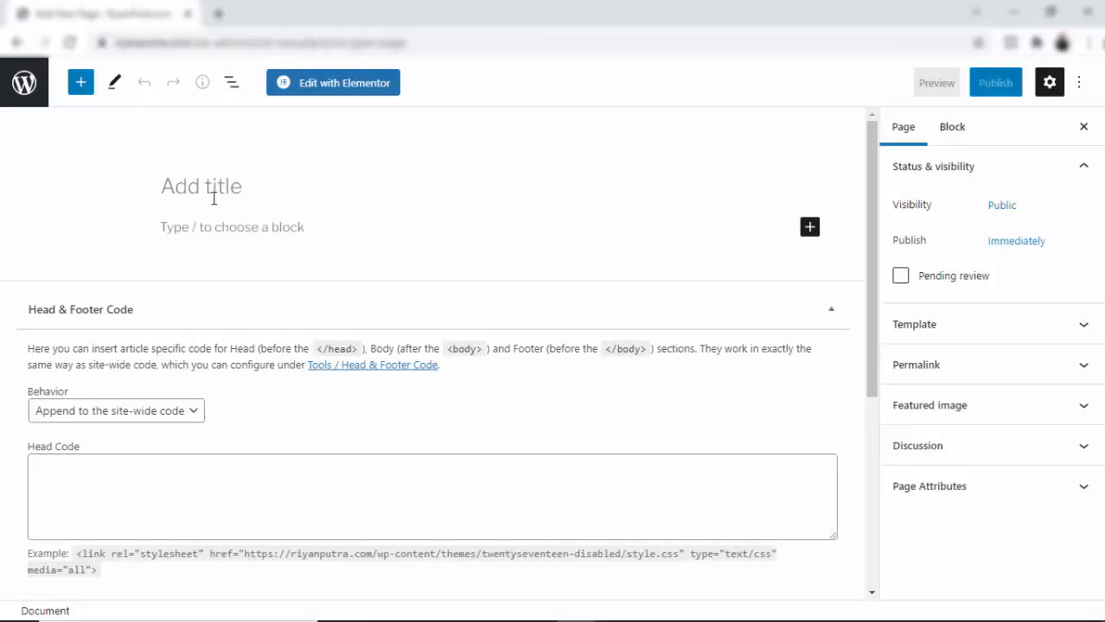
click(201, 187)
text(Contoh)
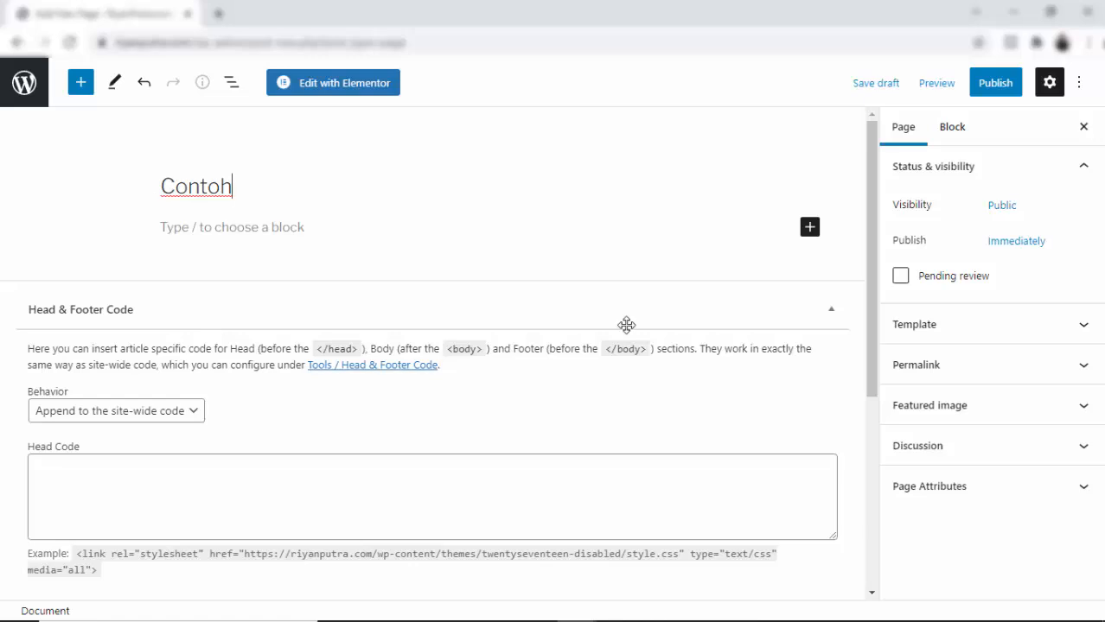
Set the page template to Elementor Canvas and publish the page
click(932, 334)
click(981, 373)
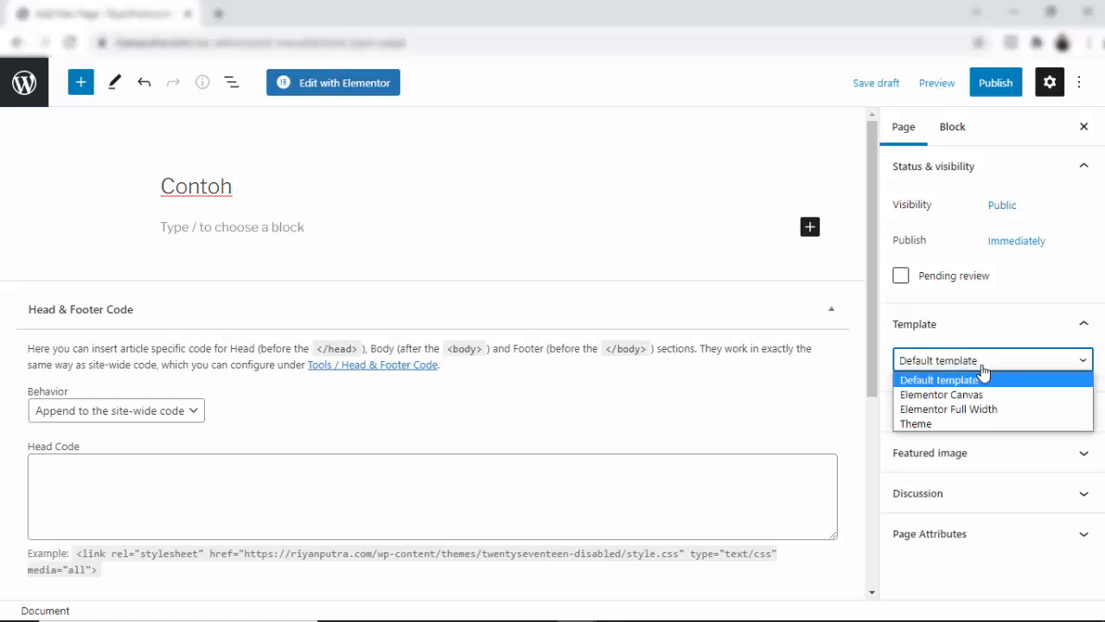
click(971, 398)
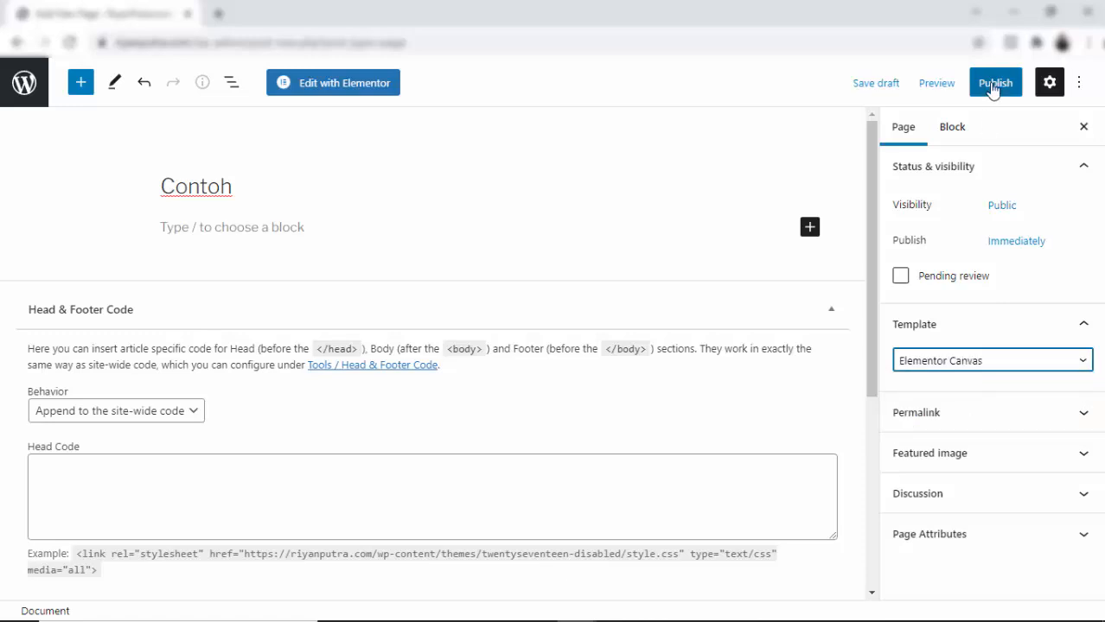
click(993, 86)
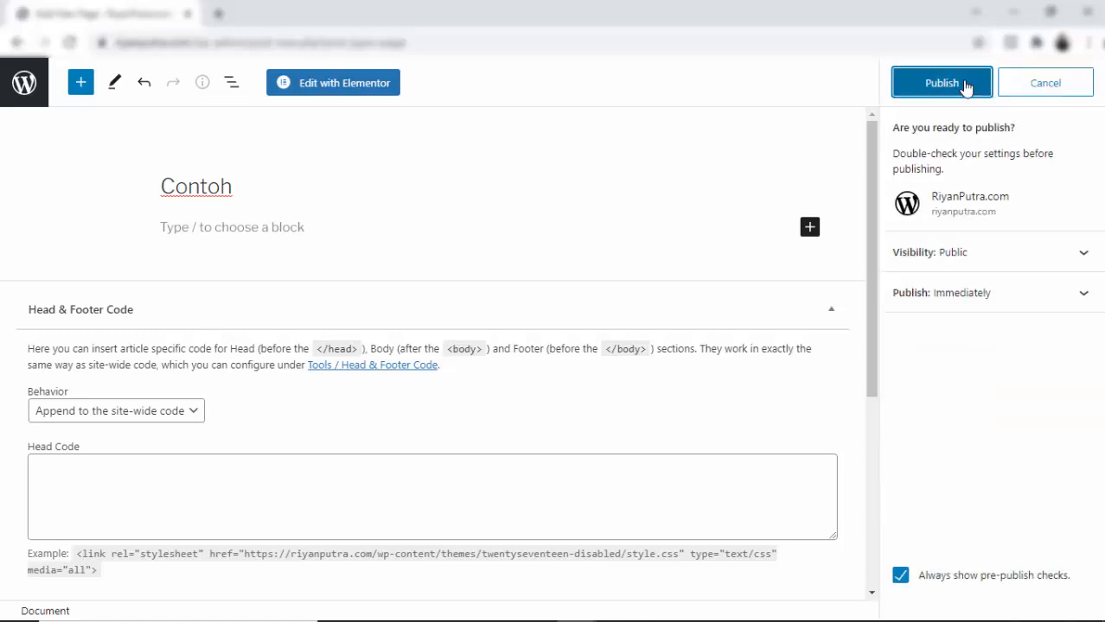
click(962, 84)
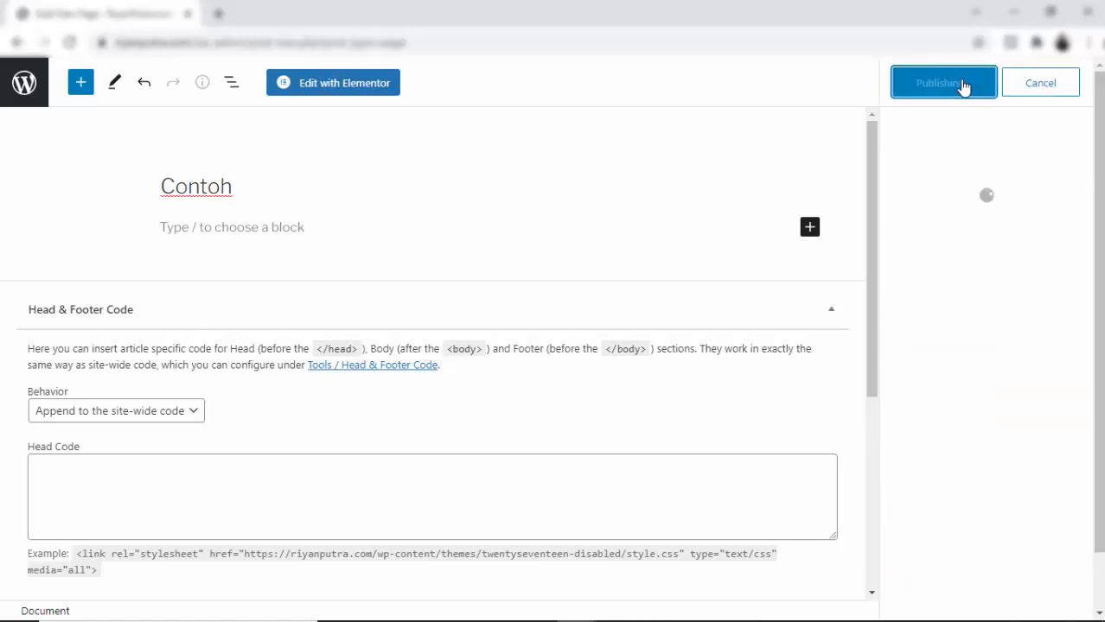
Open the page for editing with Elementor and add a new single-column section
click(334, 86)
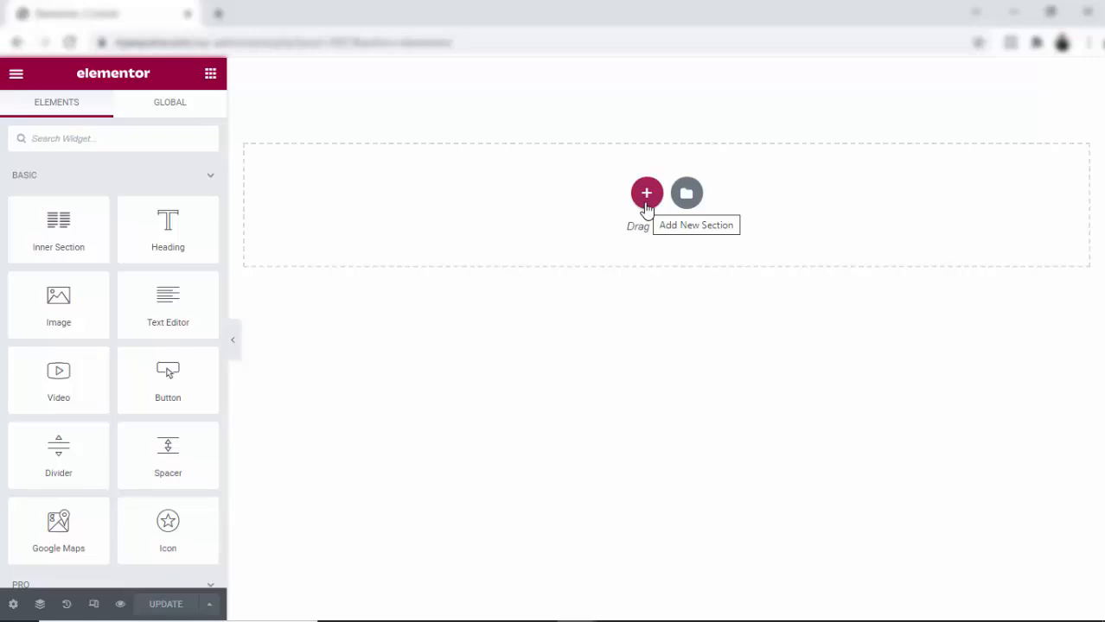
click(644, 195)
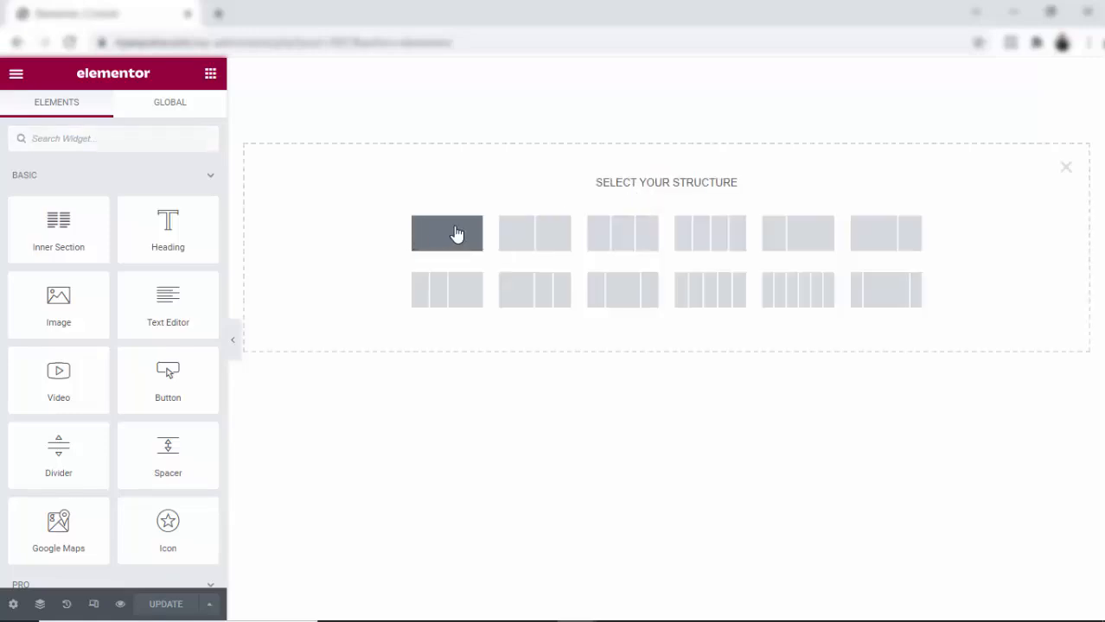
click(457, 235)
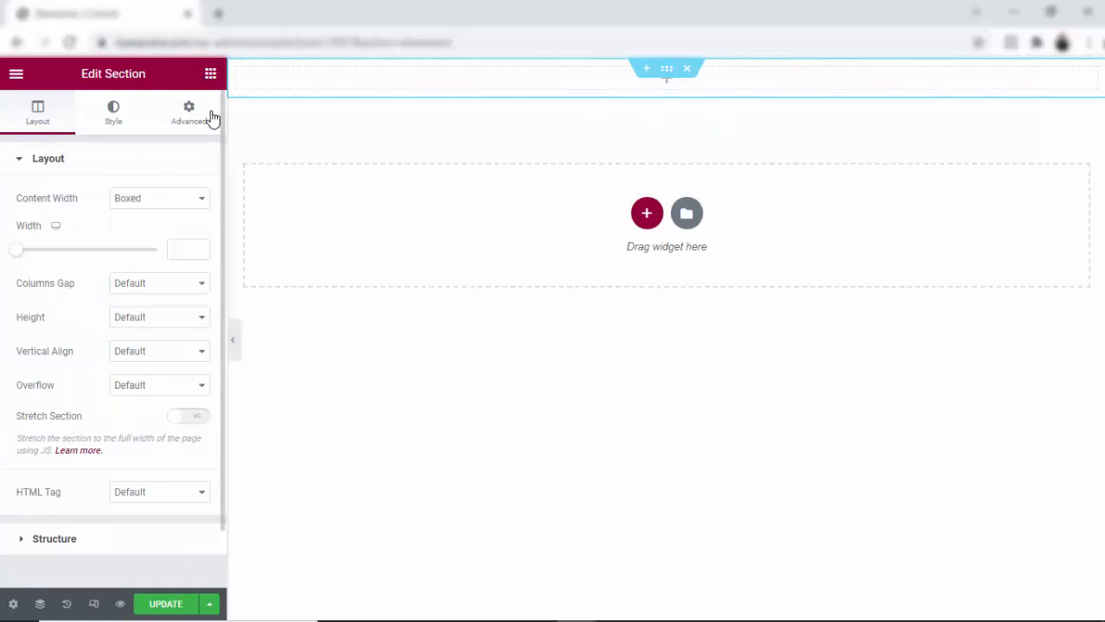
Place a Spacer widget in the section and an Inner Section directly below it
click(205, 75)
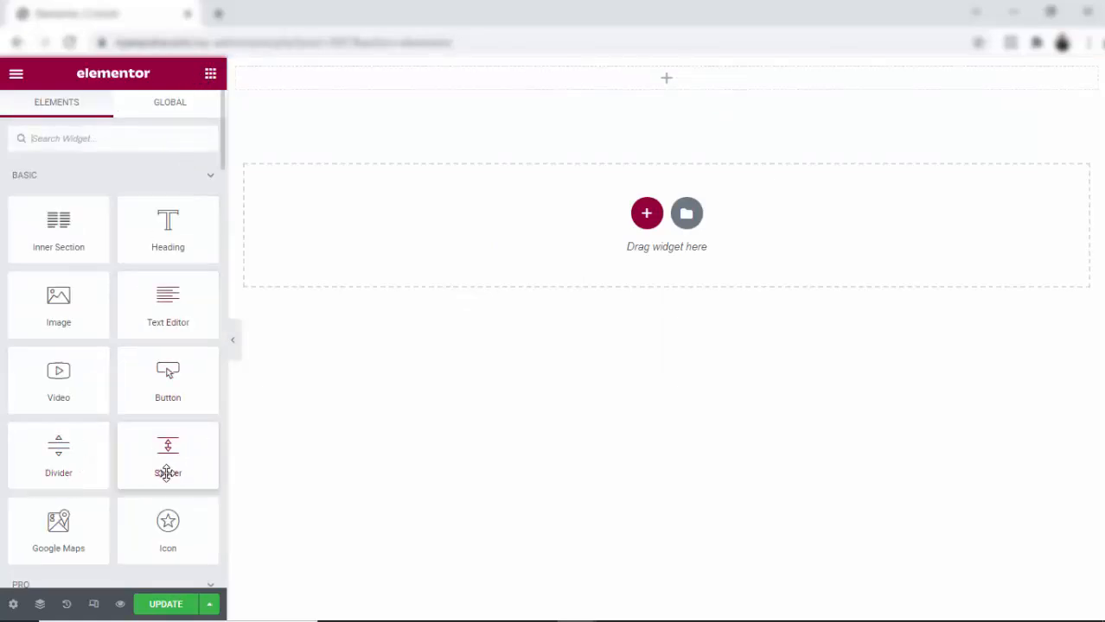
drag(177, 459, 666, 76)
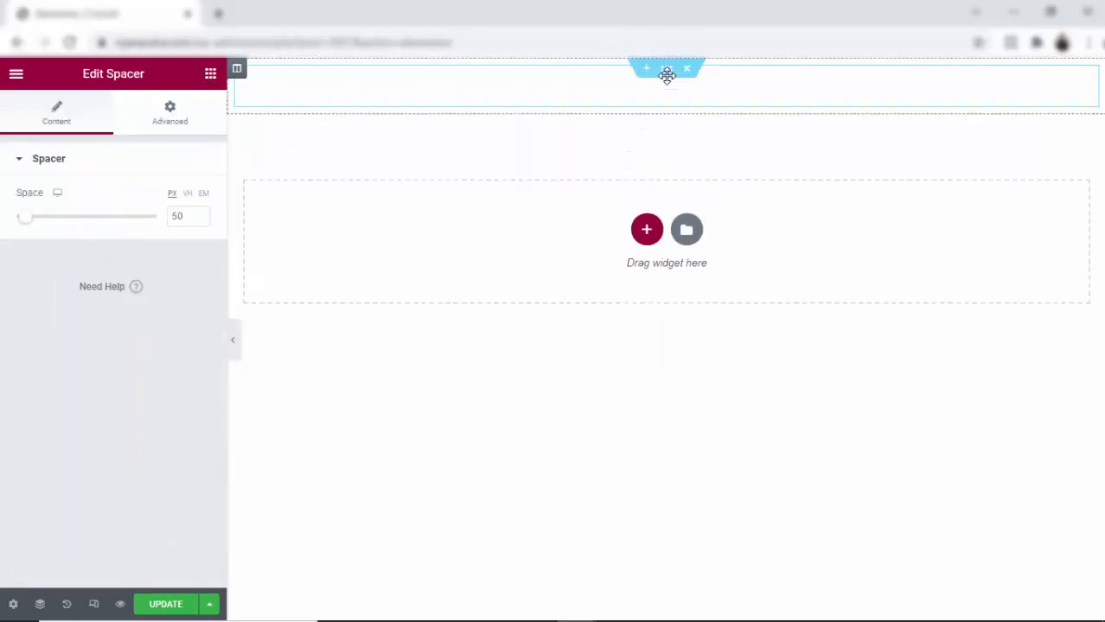
click(210, 77)
drag(62, 222, 705, 109)
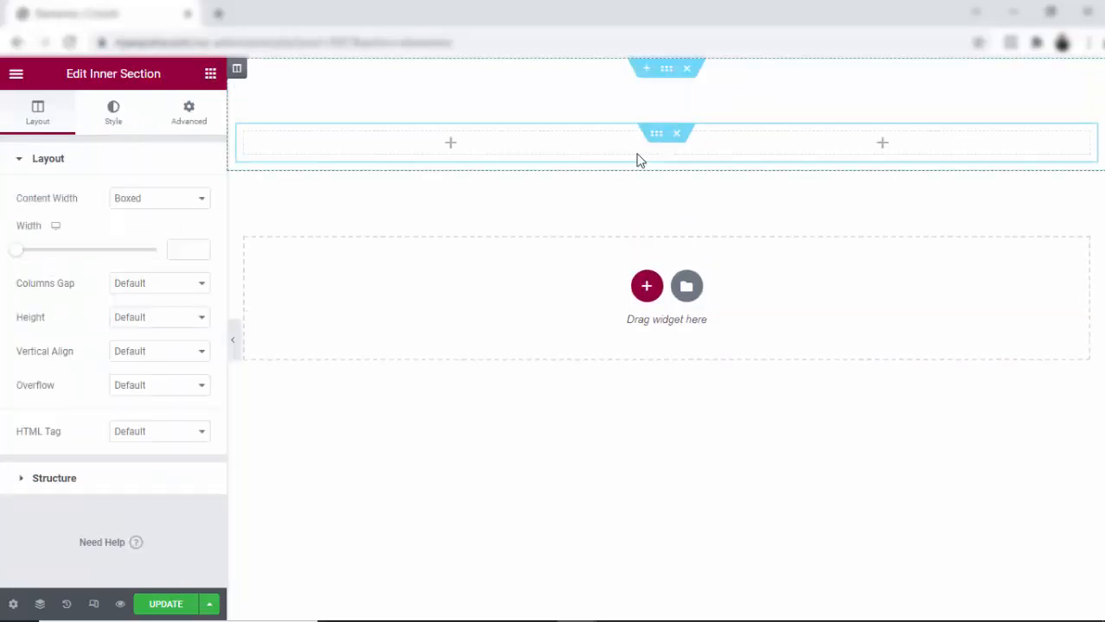
Reduce the inner section to one column by deleting the other, and set its boxed content width to 800
click(550, 148)
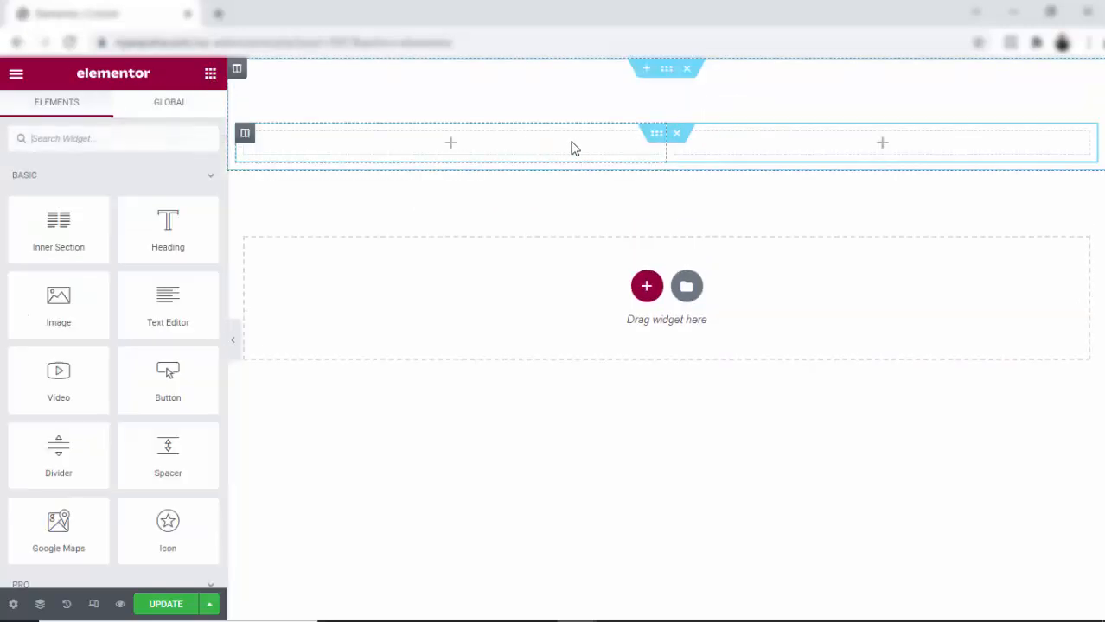
right_click(245, 136)
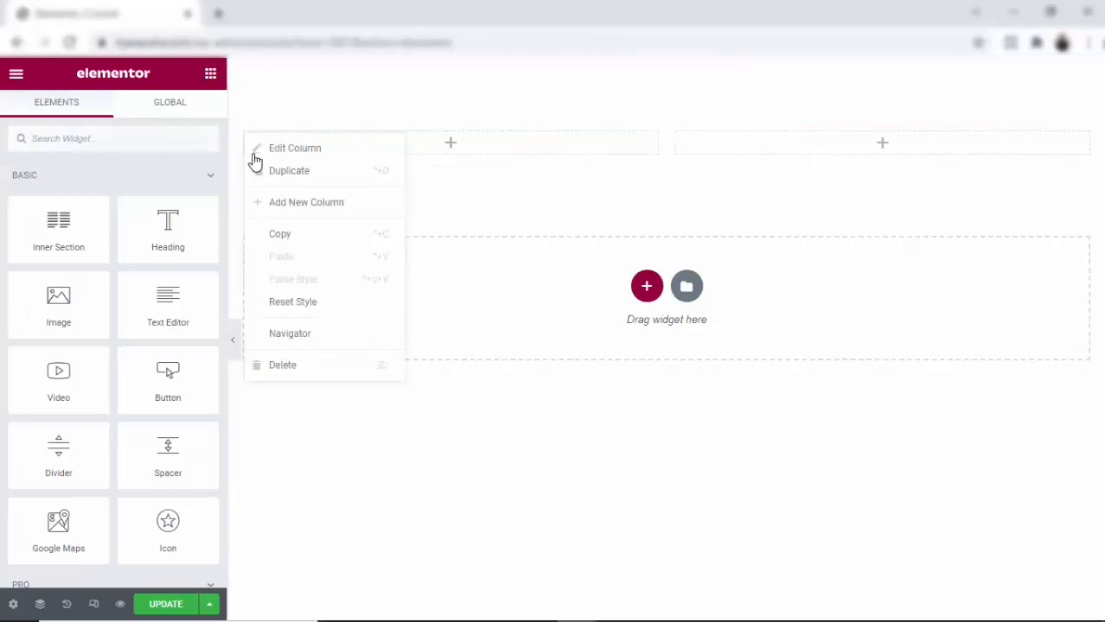
click(288, 366)
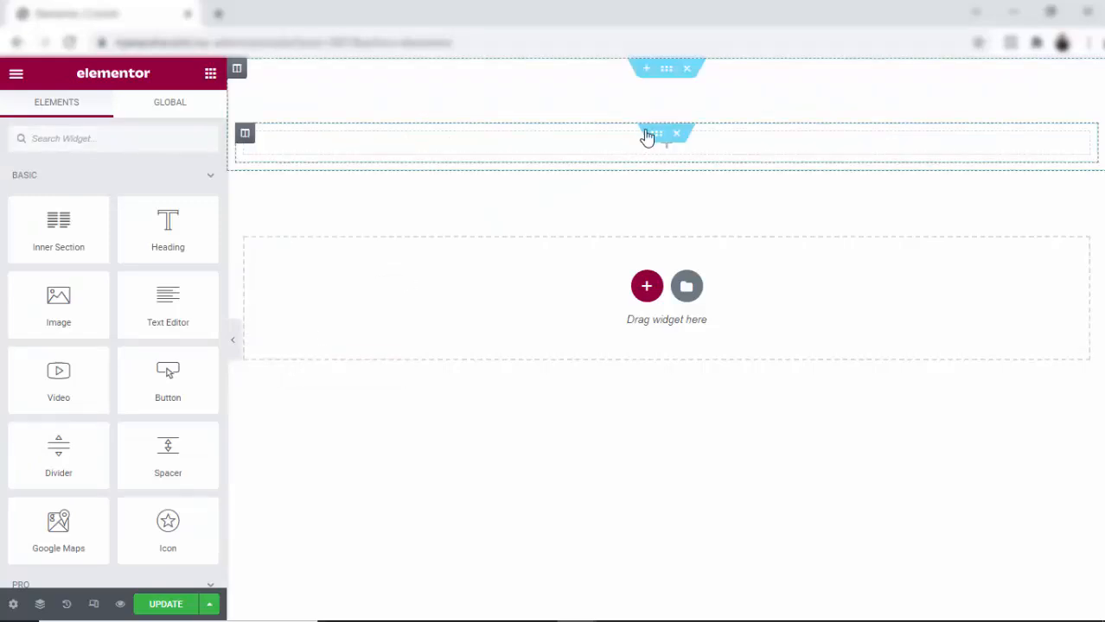
click(654, 138)
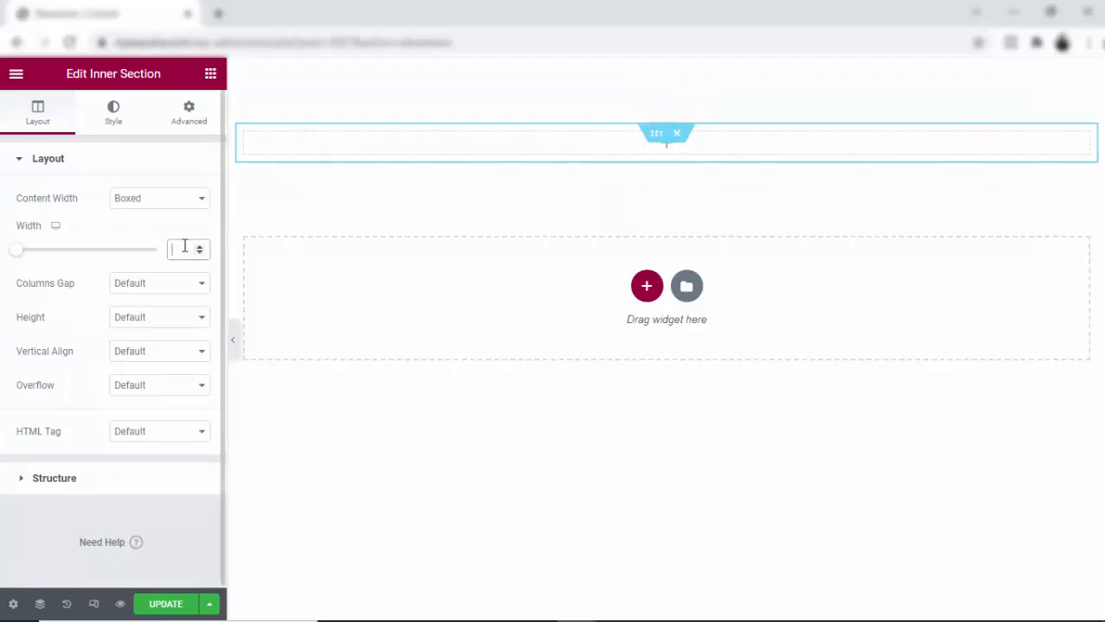
text(800)
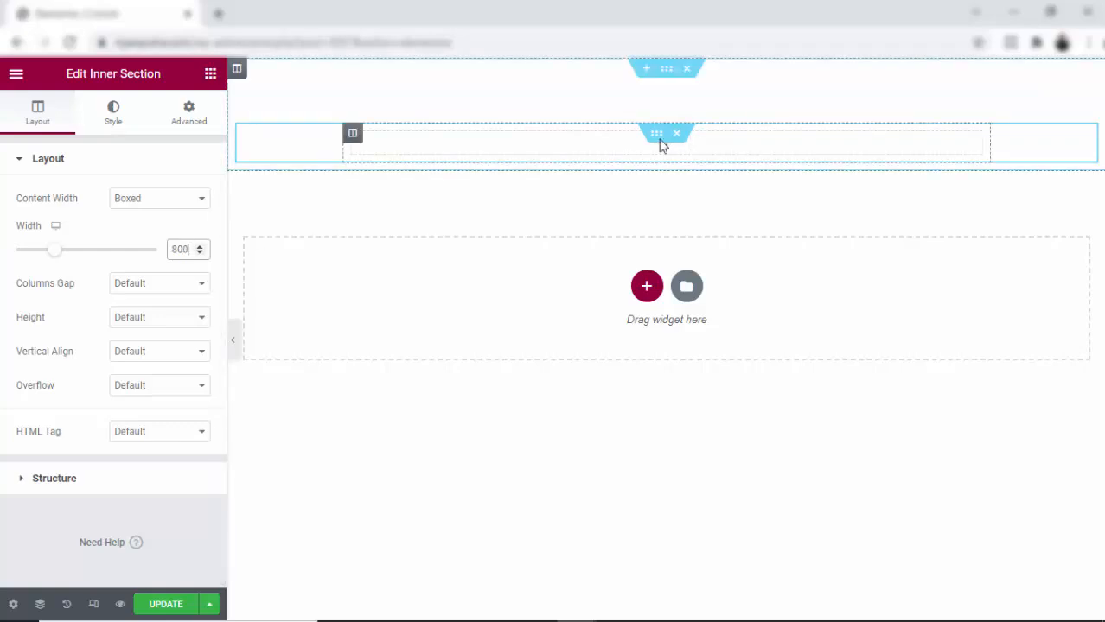
Add a Heading widget to the inner section and set its font size to 60 px
click(210, 76)
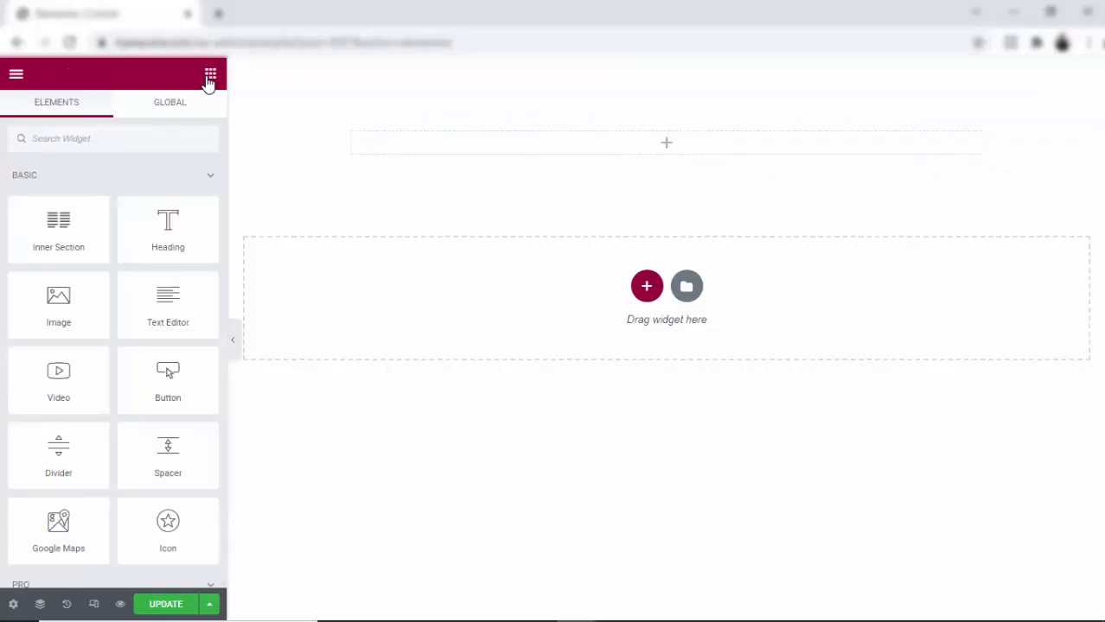
drag(168, 242, 641, 162)
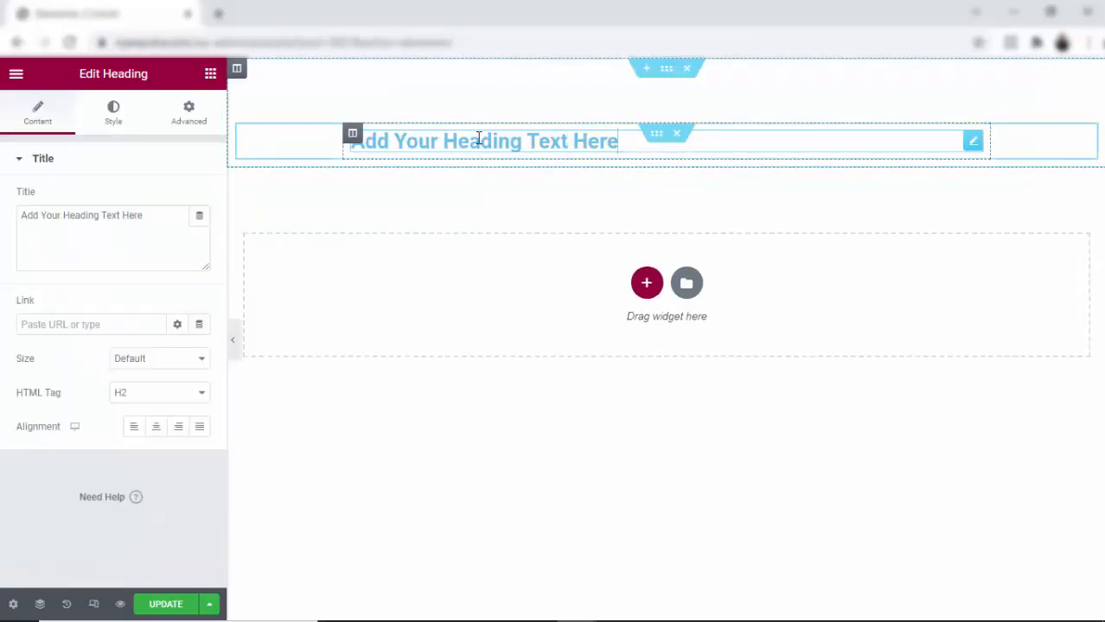
click(113, 112)
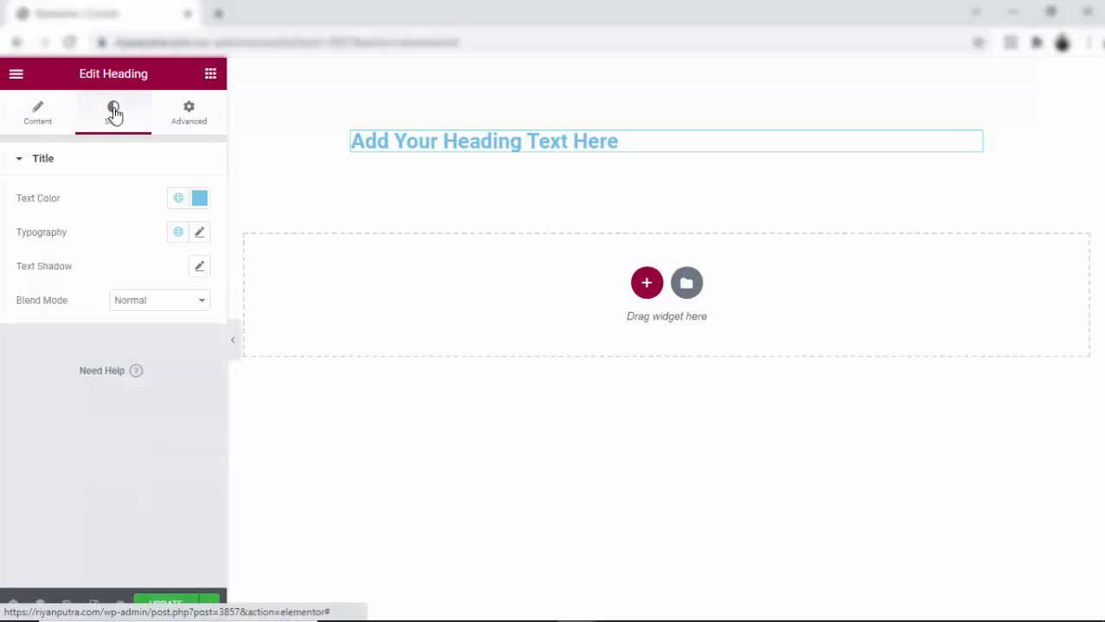
click(201, 235)
click(180, 366)
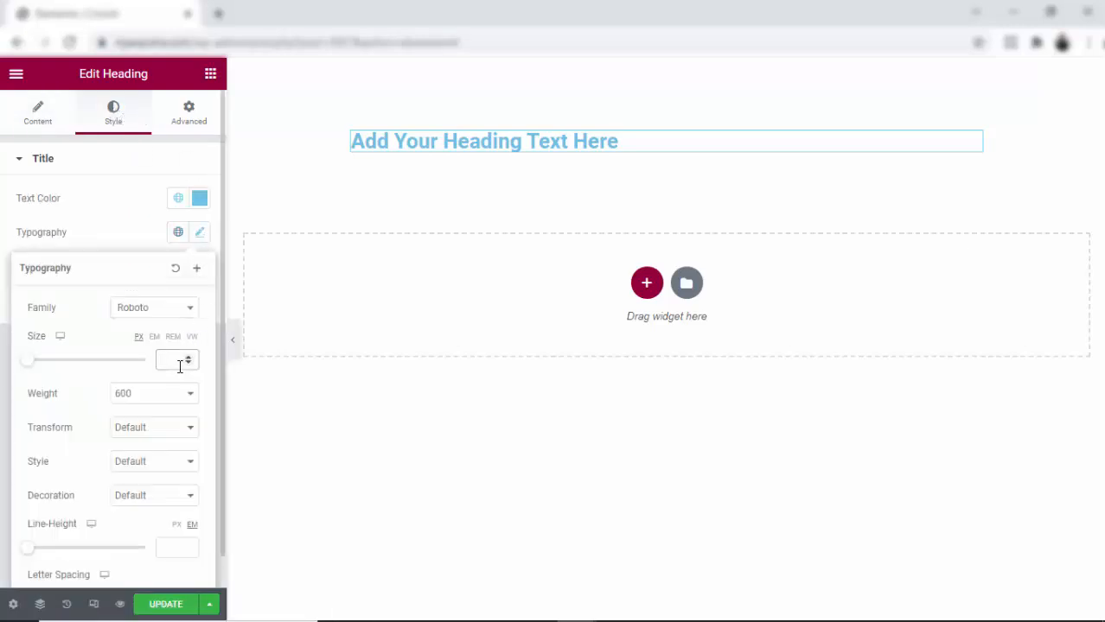
text(8)
text(0)
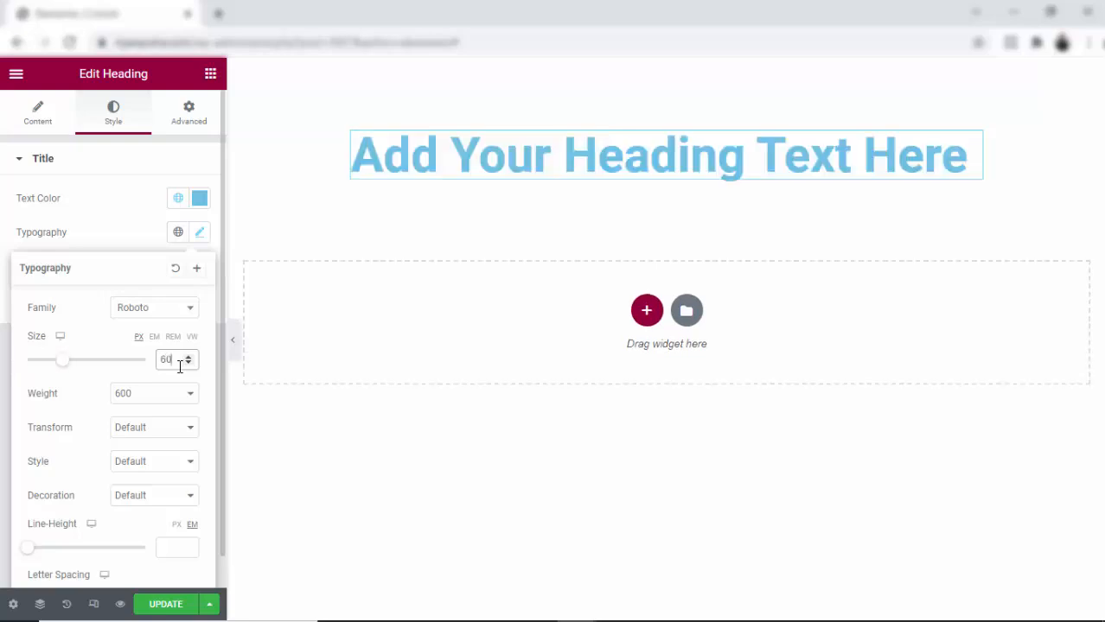
Change the heading's text color to a very dark grey
click(198, 201)
text(#515354)
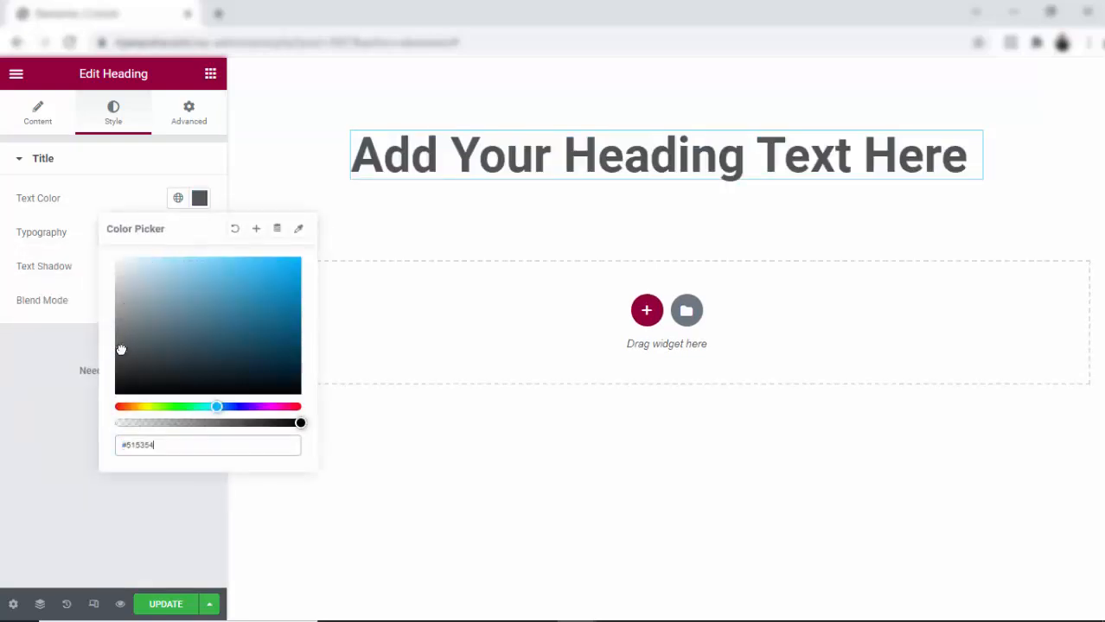
click(118, 368)
click(199, 198)
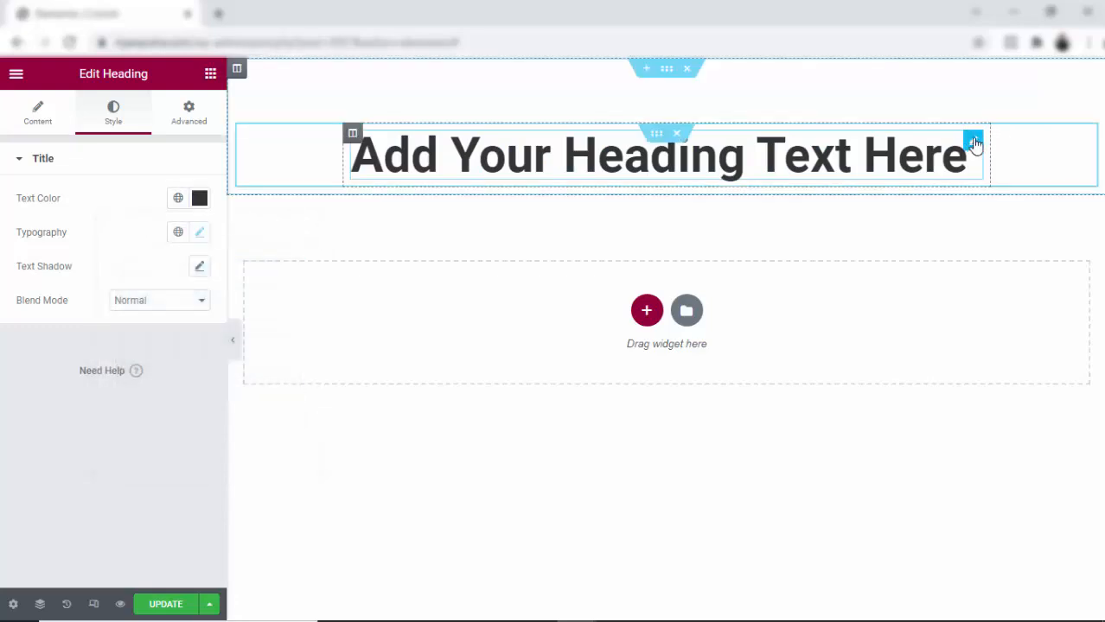
Duplicate the heading and set the copy's font size to 40 px
right_click(975, 143)
click(984, 178)
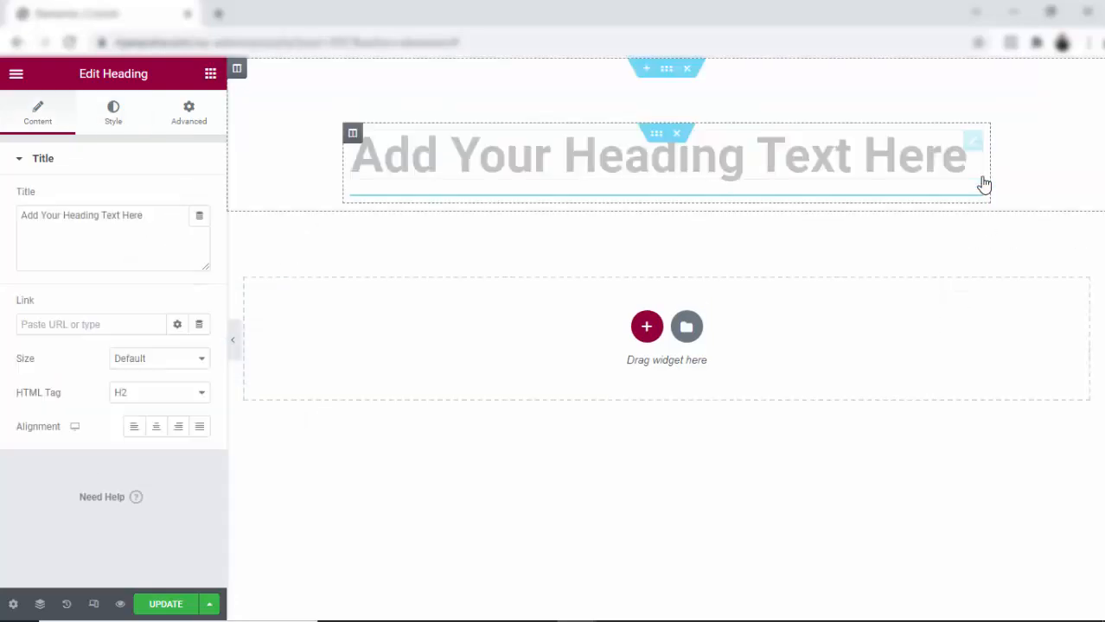
click(112, 112)
click(199, 232)
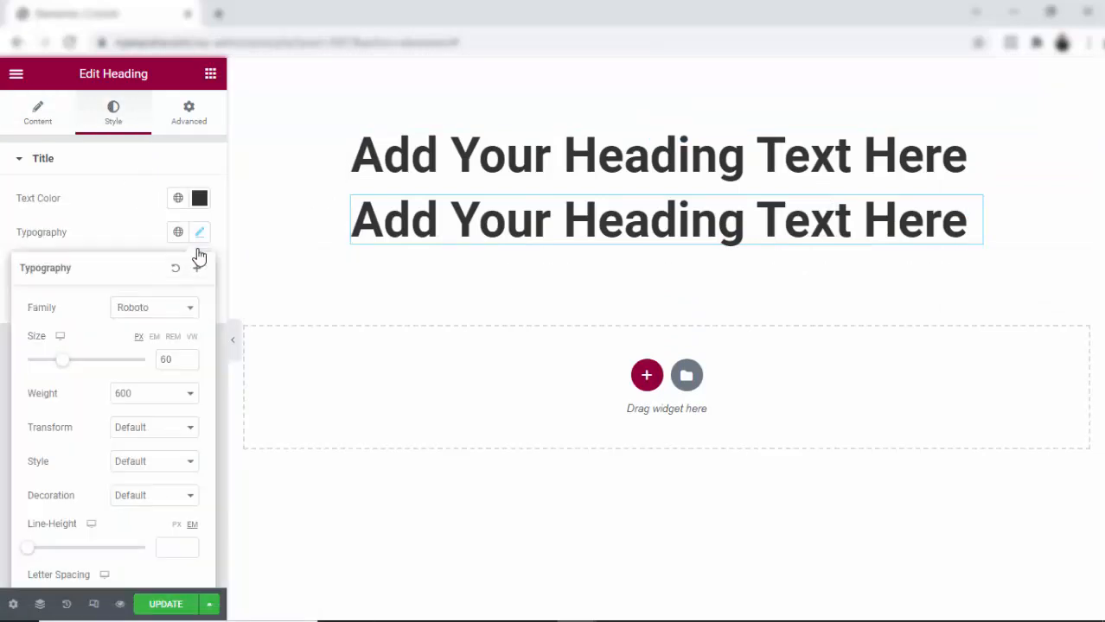
click(163, 359)
text(40)
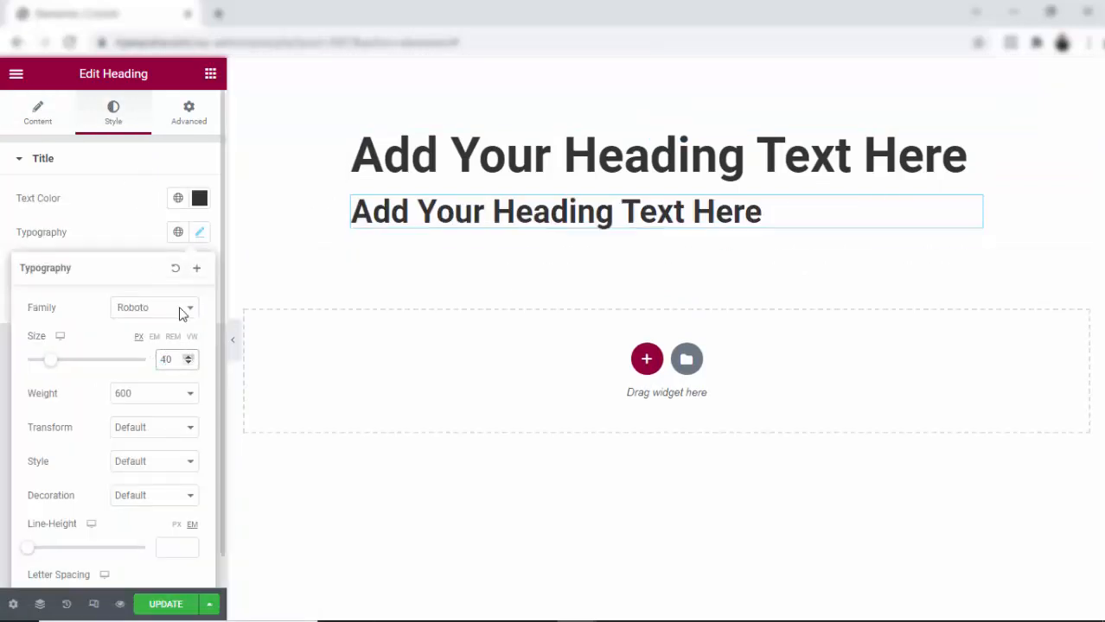
Set the second heading's font weight to 400 and center its alignment
click(156, 396)
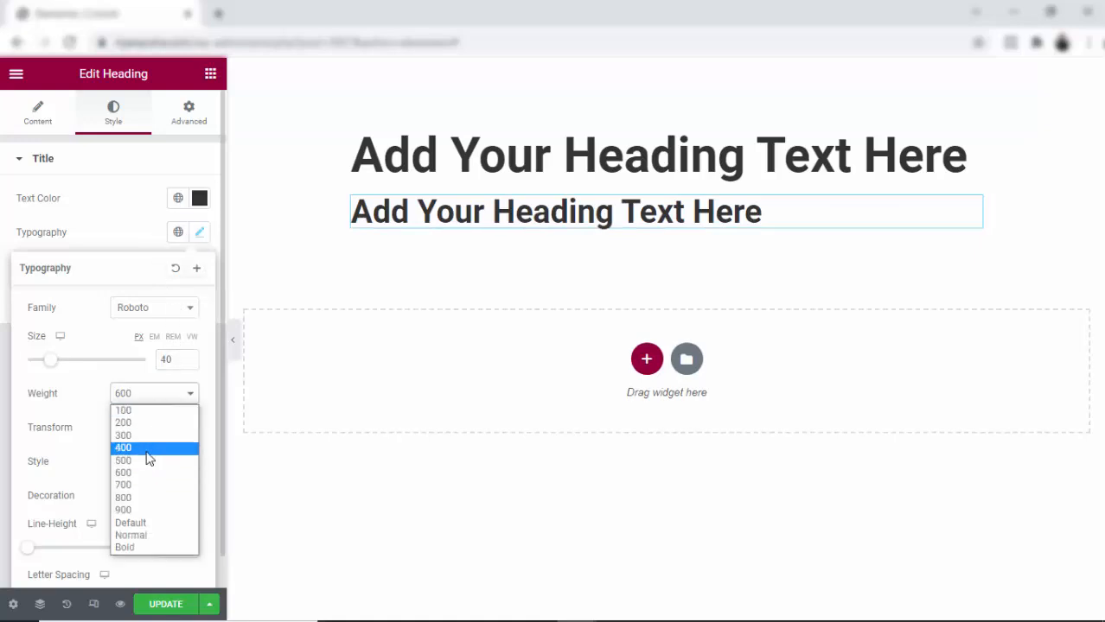
click(147, 448)
click(717, 206)
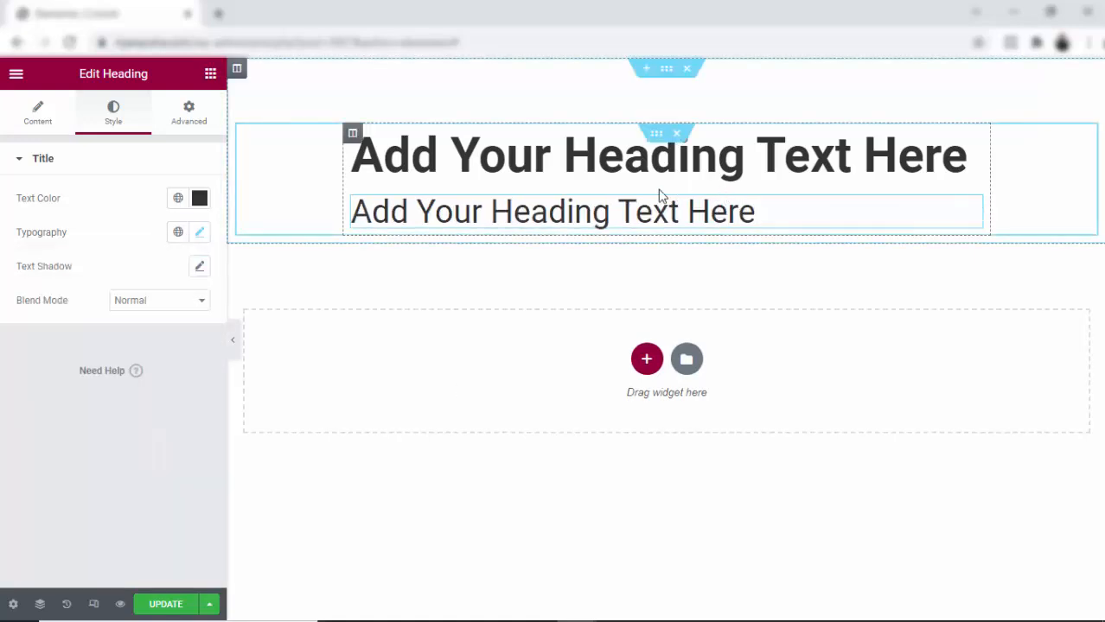
click(155, 427)
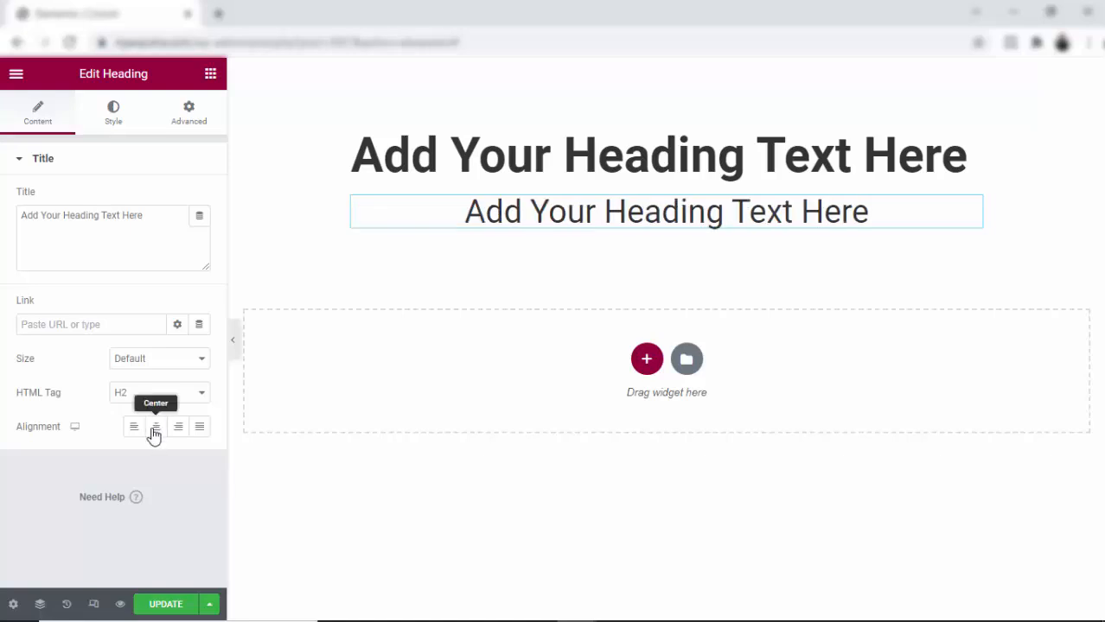
Center the alignment of the first, larger heading
click(707, 156)
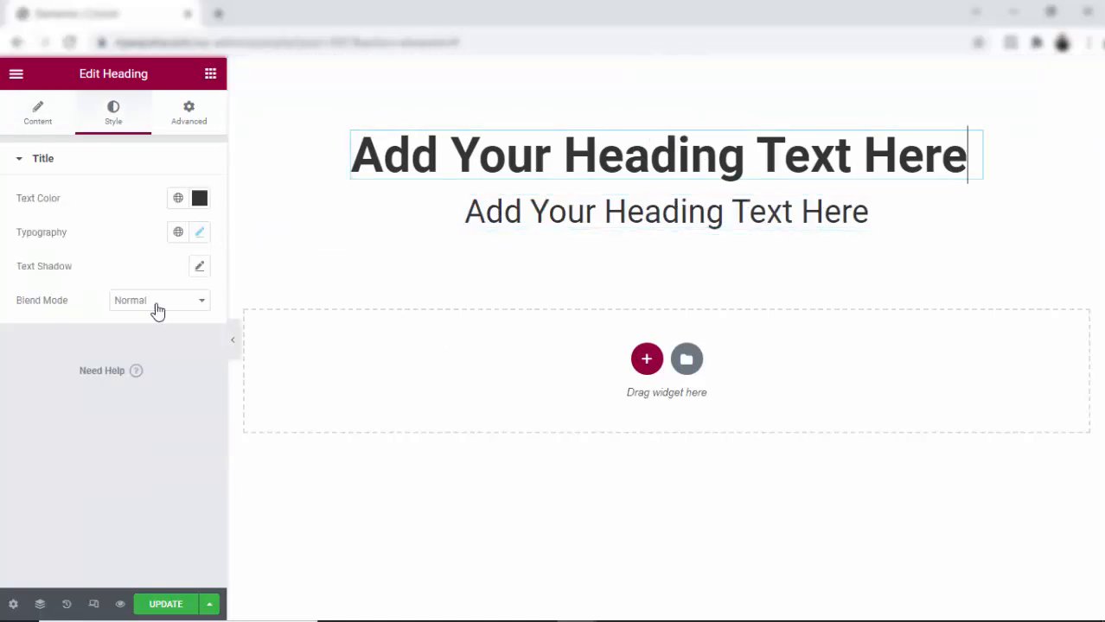
click(40, 111)
click(157, 426)
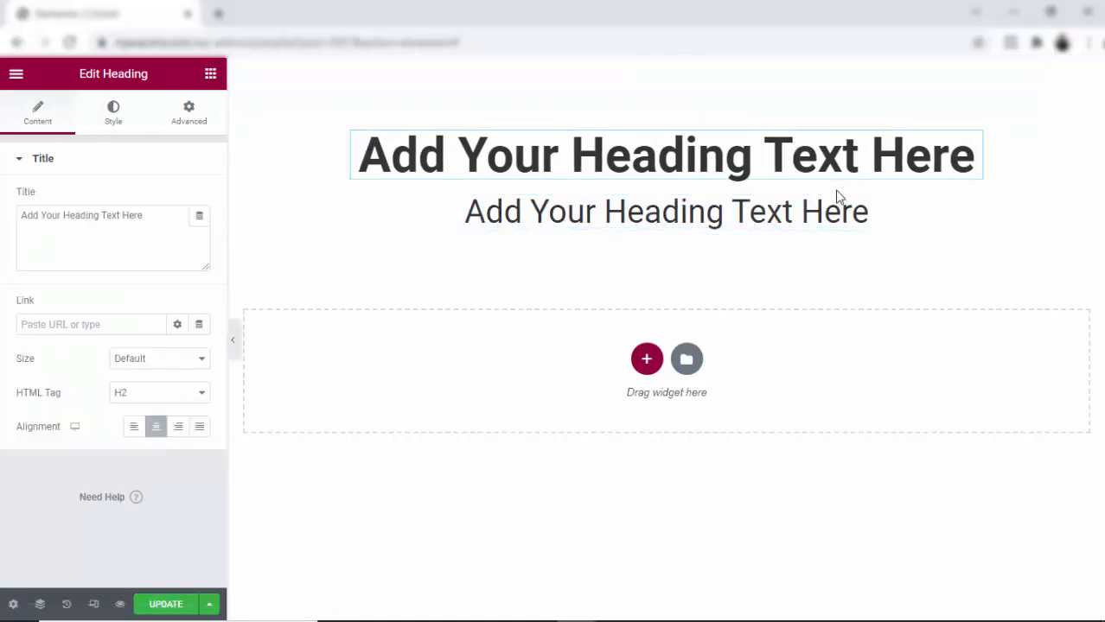
Add a Spacer widget below the inner section that holds the two headings
click(908, 212)
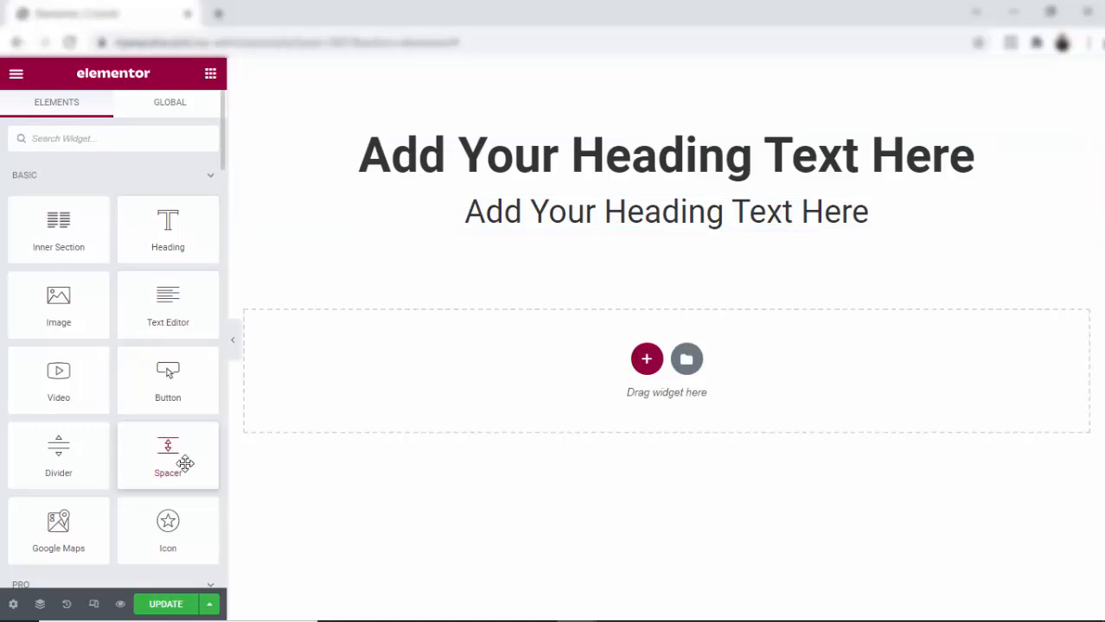
drag(182, 461, 644, 233)
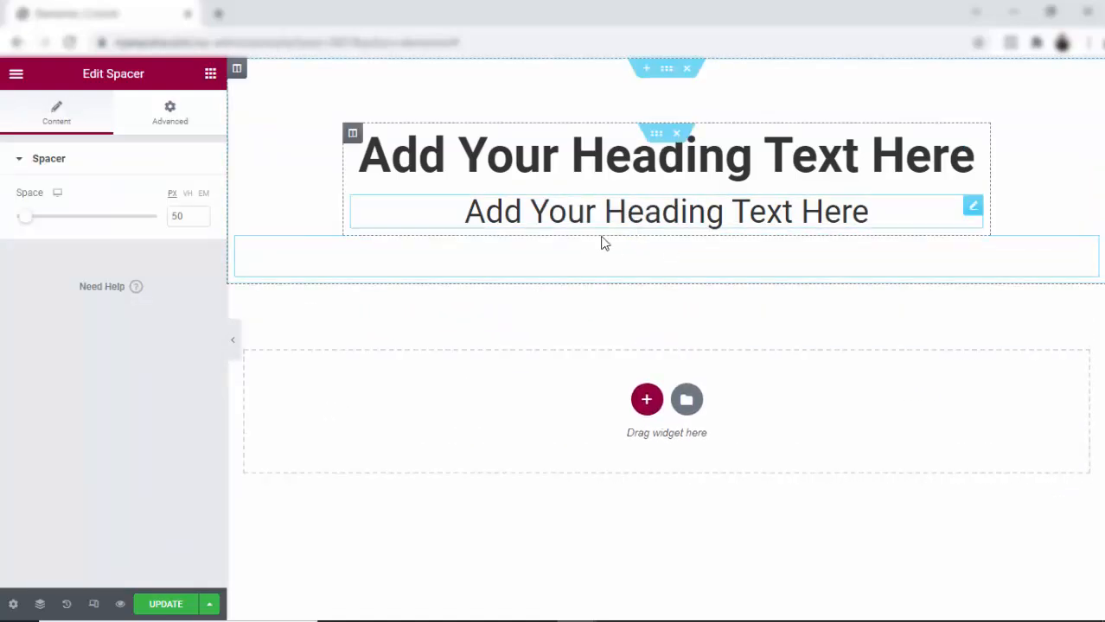
Give the outer section a classic solid background in bright yellow, about #FFD828
click(667, 71)
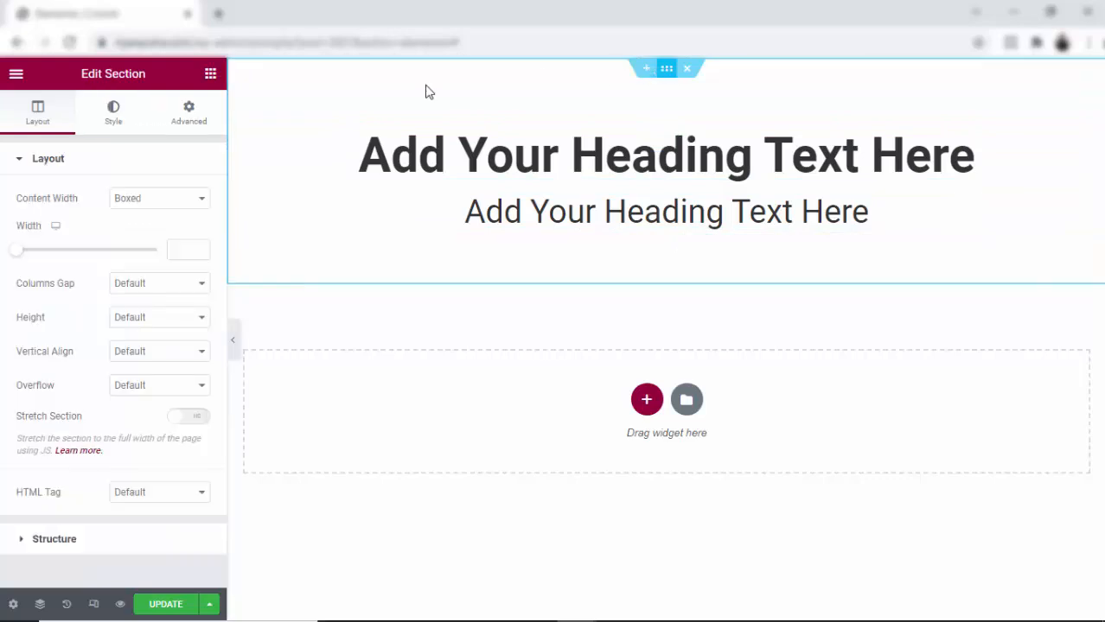
click(121, 126)
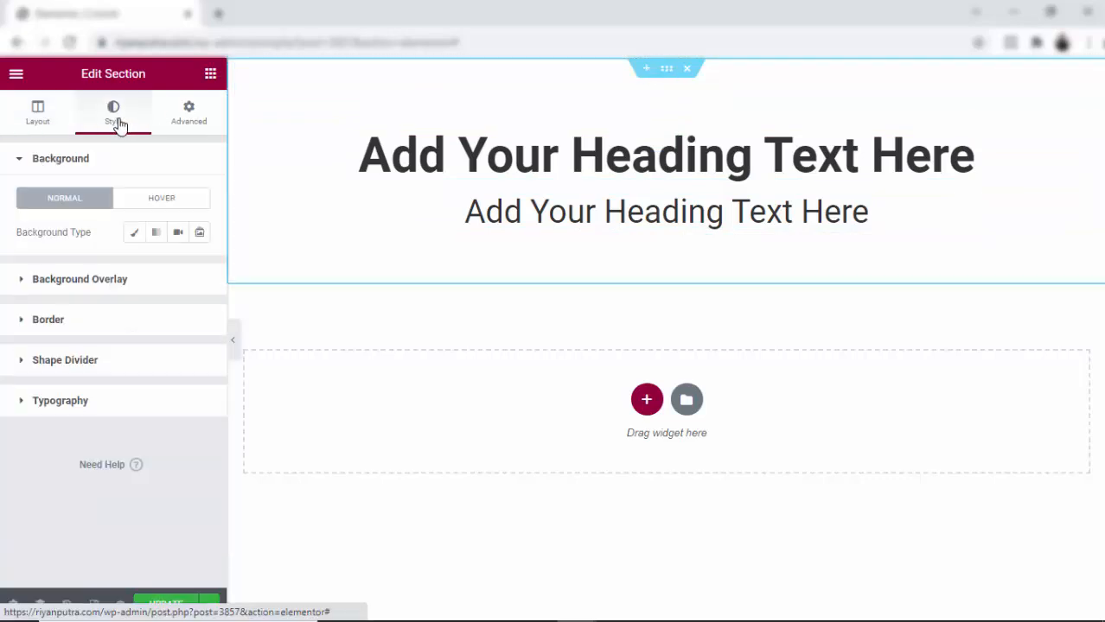
click(135, 232)
click(201, 266)
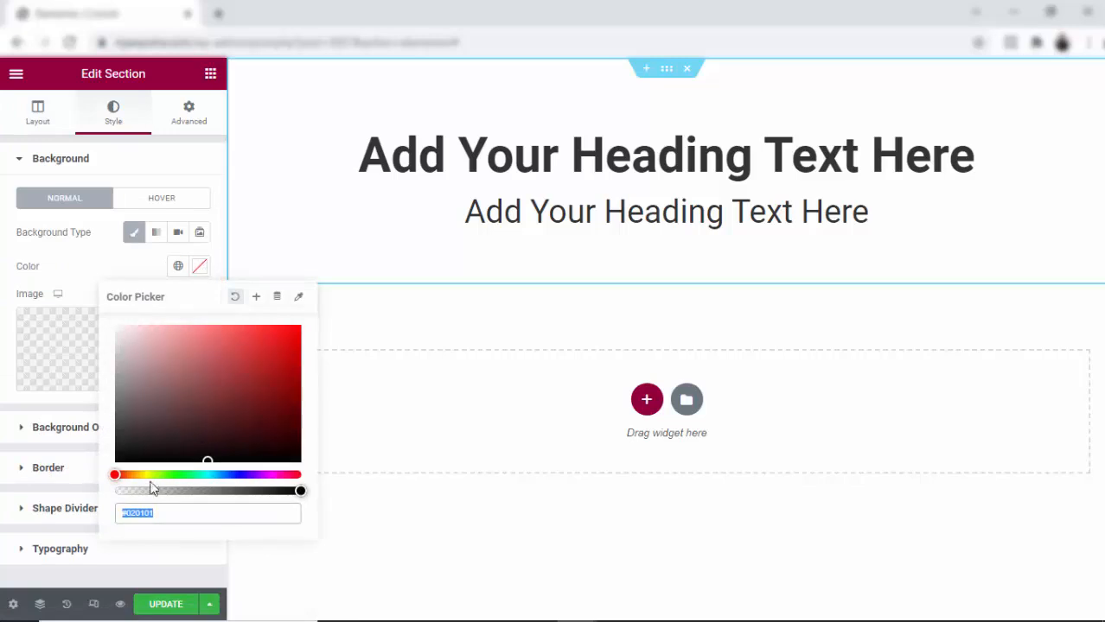
drag(126, 474, 130, 475)
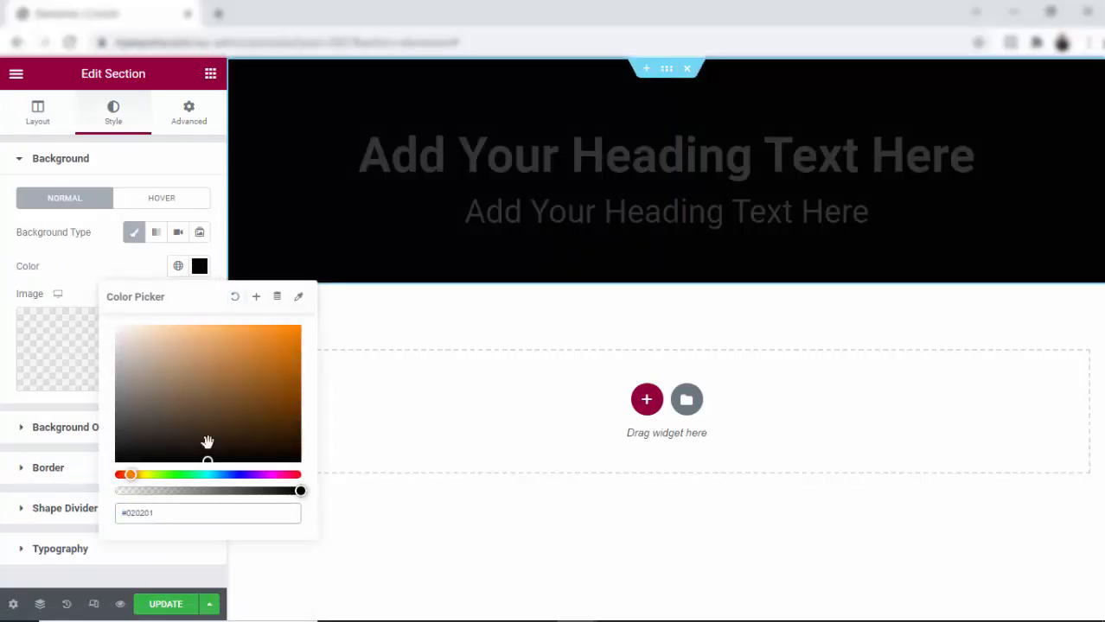
drag(208, 443, 272, 312)
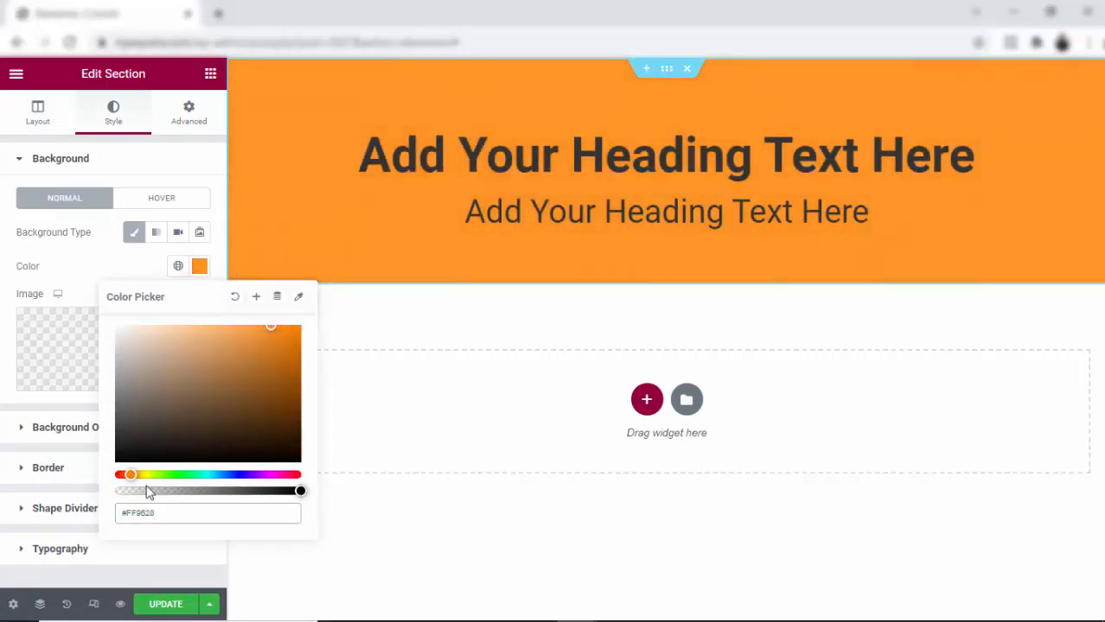
drag(131, 475, 140, 474)
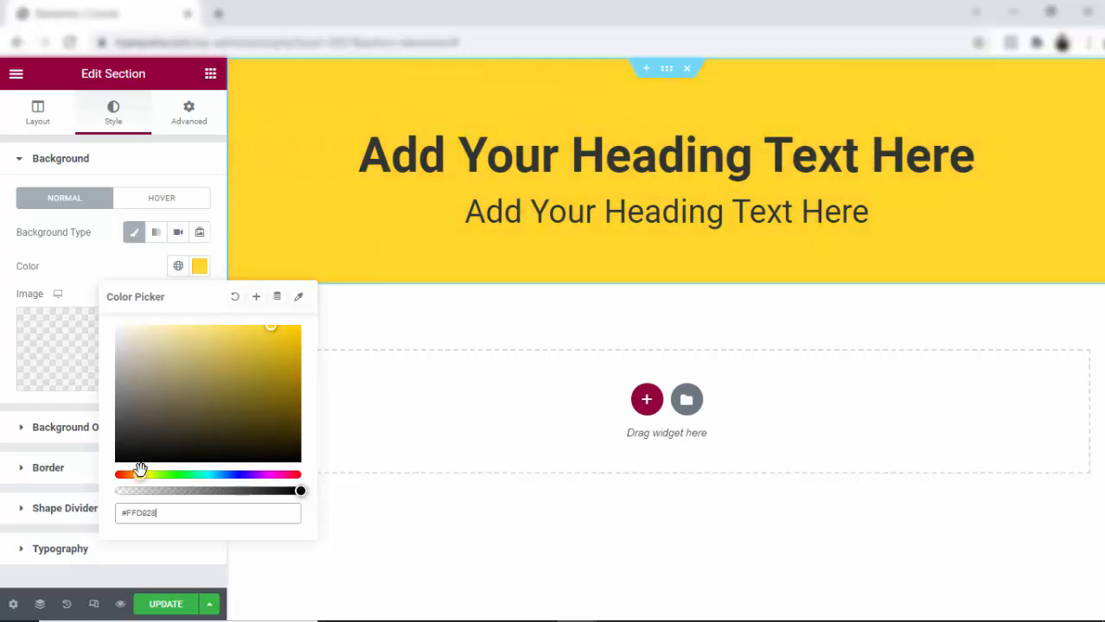
Copy the first heading's title text and paste it after itself so the title contains the phrase twice
click(658, 193)
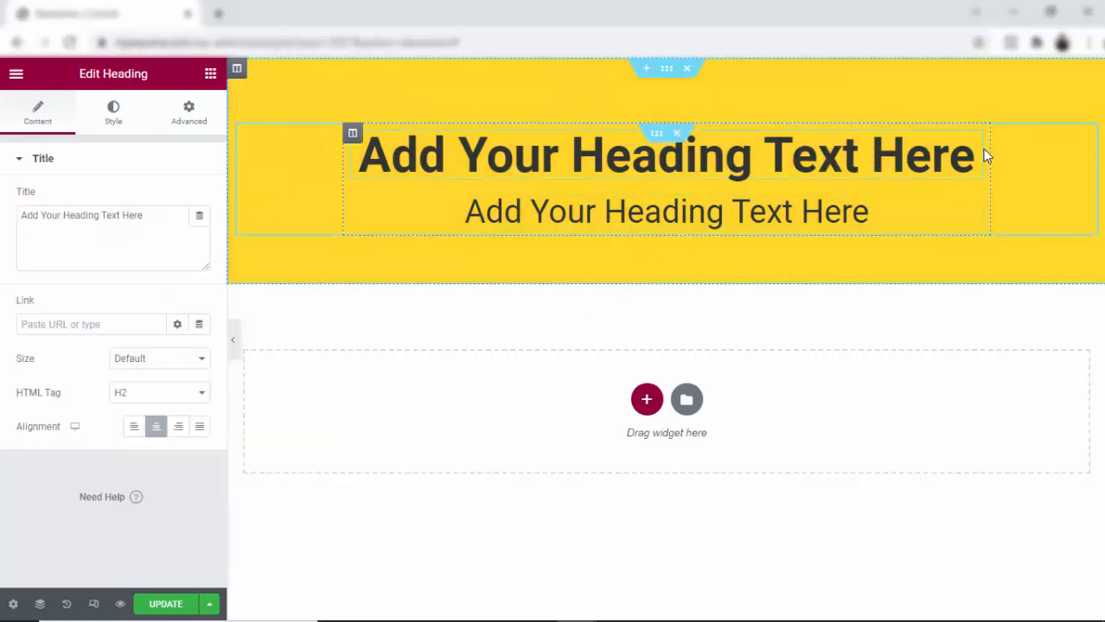
triple_click(93, 218)
key(ctrl+c)
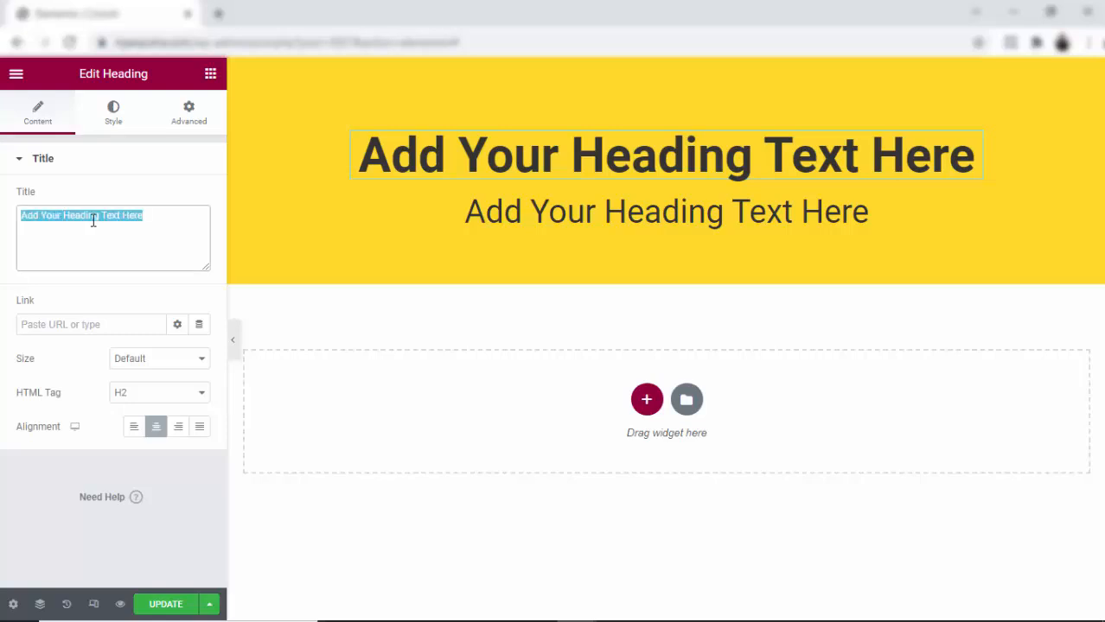
click(172, 220)
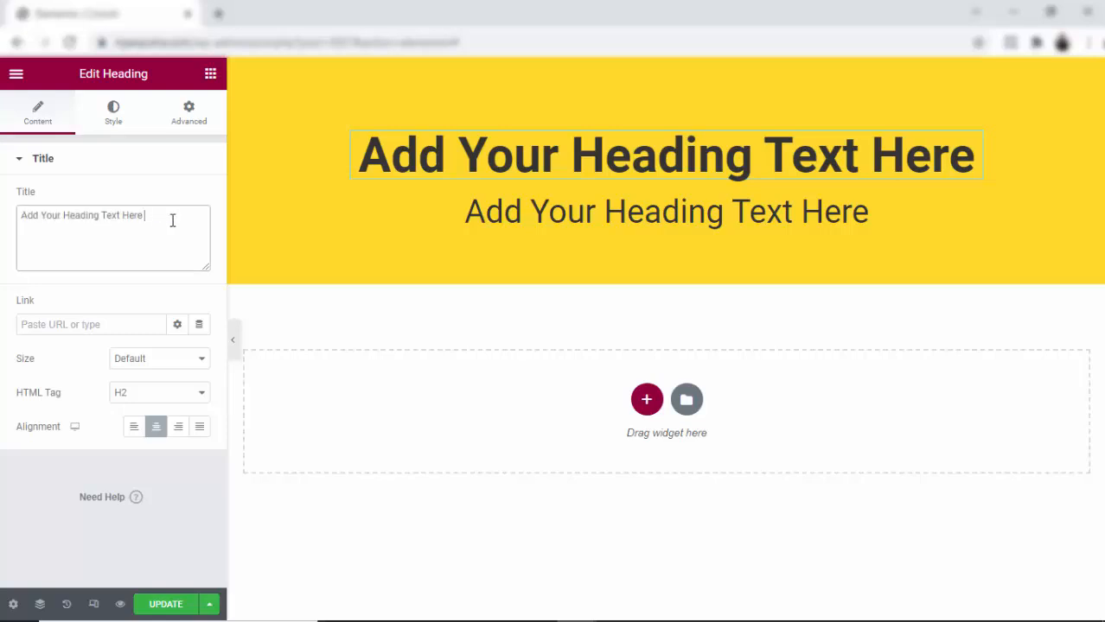
key(ctrl+v)
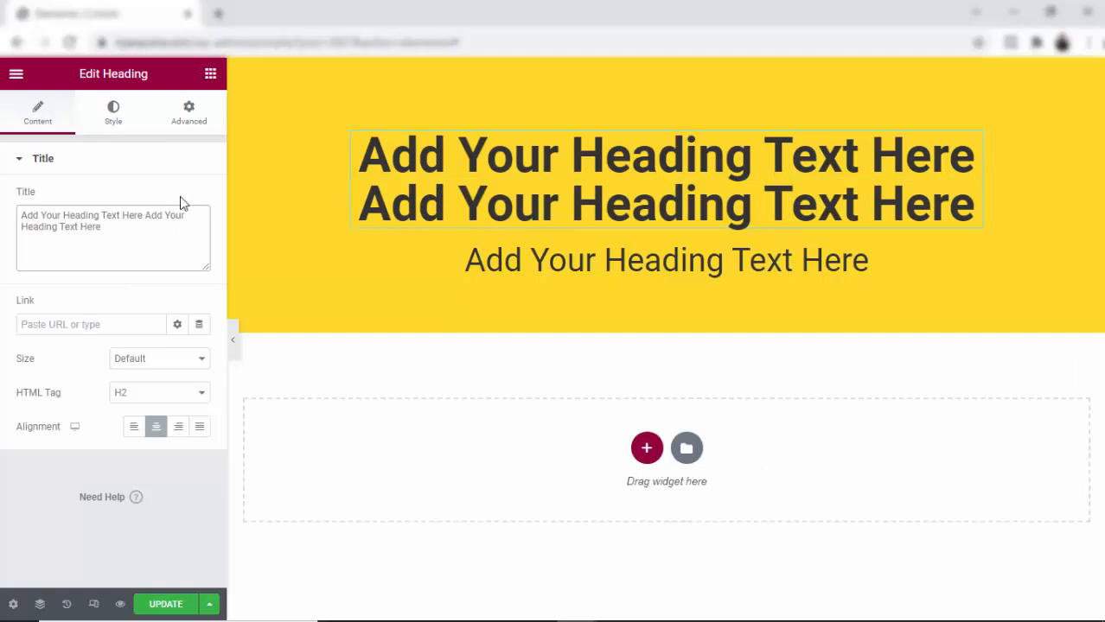
click(844, 258)
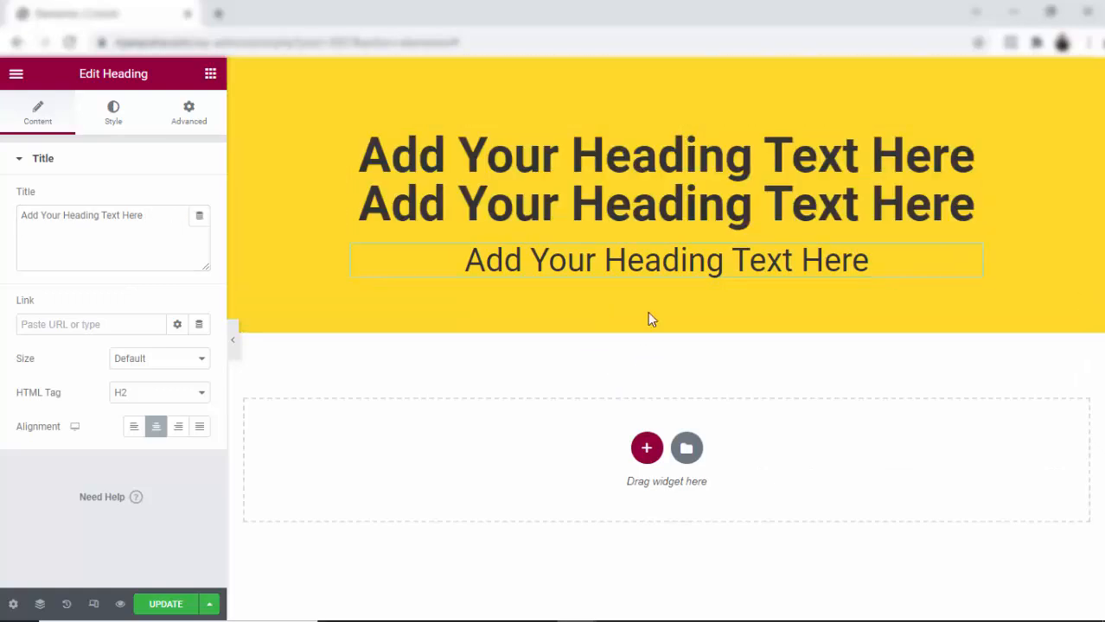
Add a one-column section below the yellow one and place a boxed inner section with a width of 800 in it
click(645, 449)
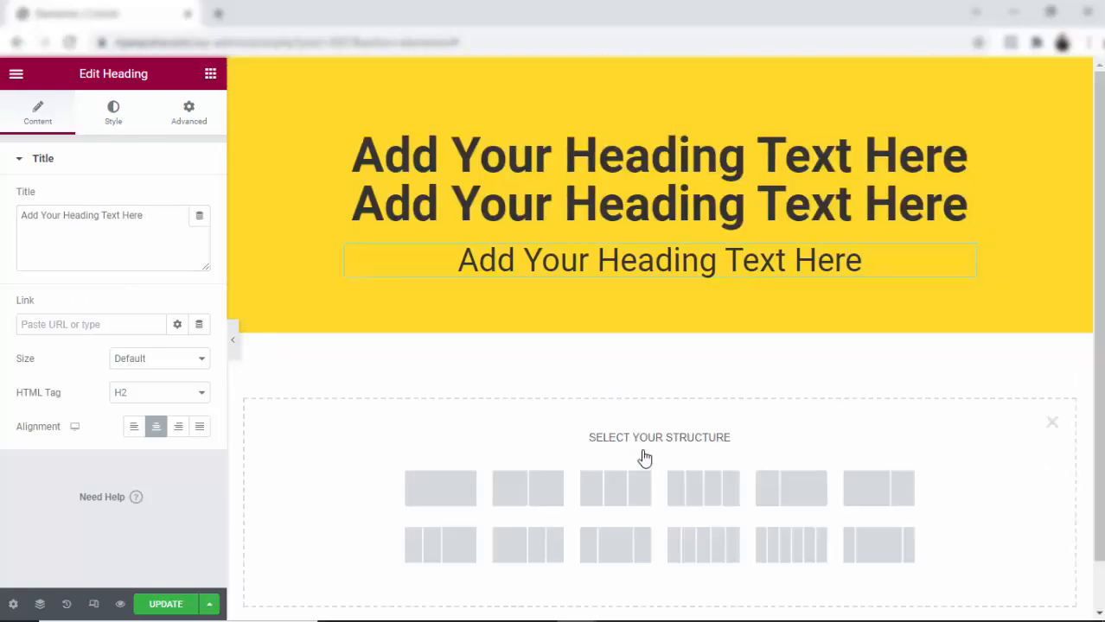
click(447, 486)
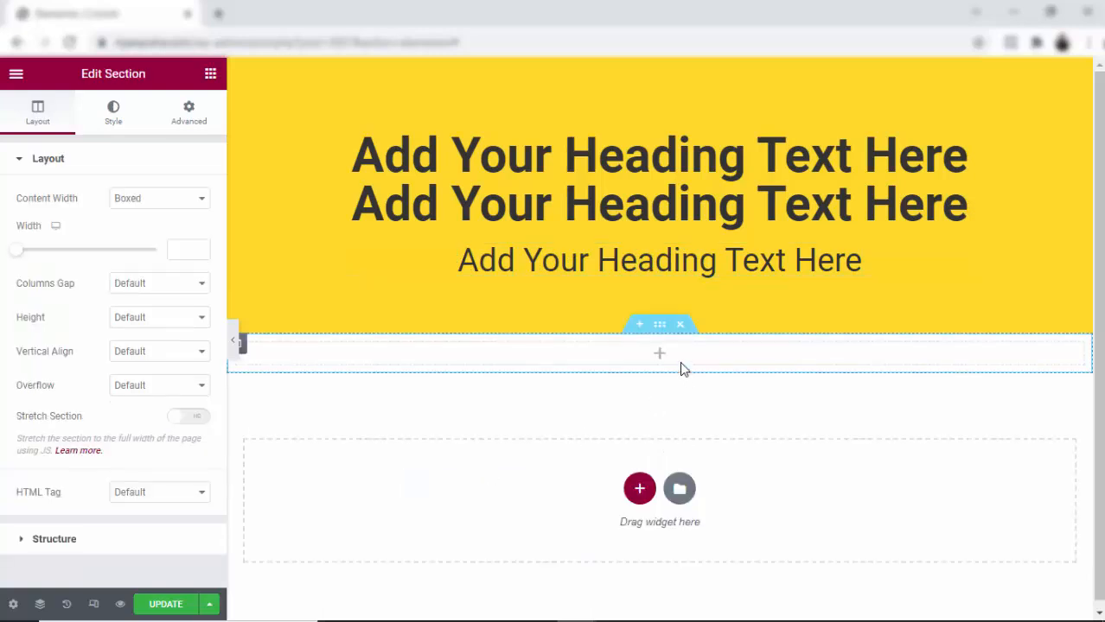
click(661, 354)
drag(76, 244, 604, 348)
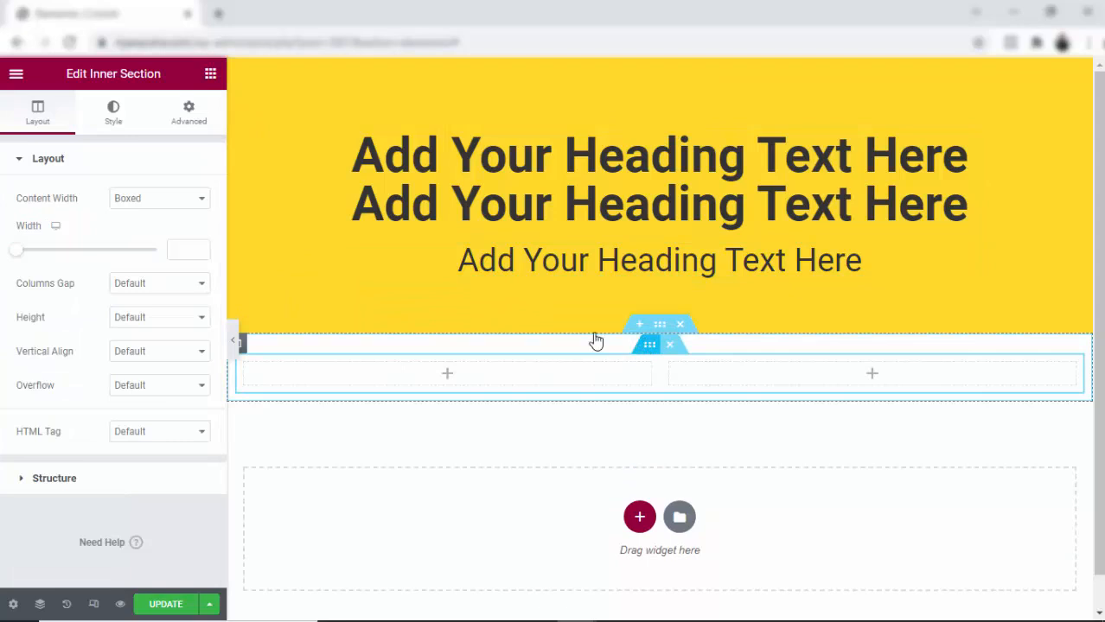
click(182, 248)
text(800)
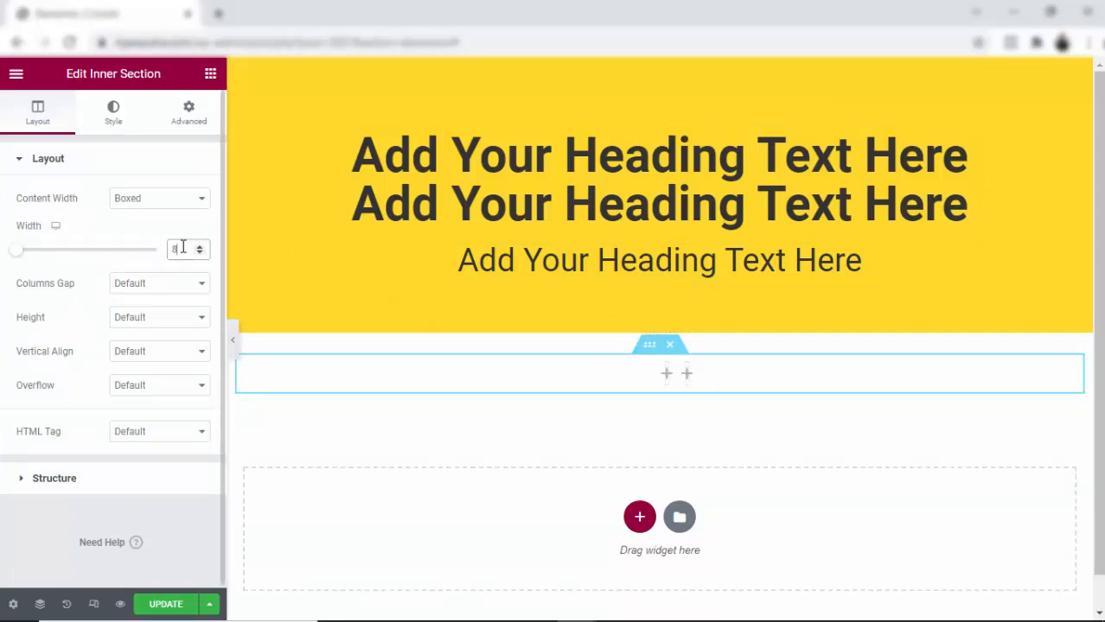
Place an Image widget in the new inner section's first column and an Icon List widget in its second column
click(210, 74)
drag(71, 309, 488, 387)
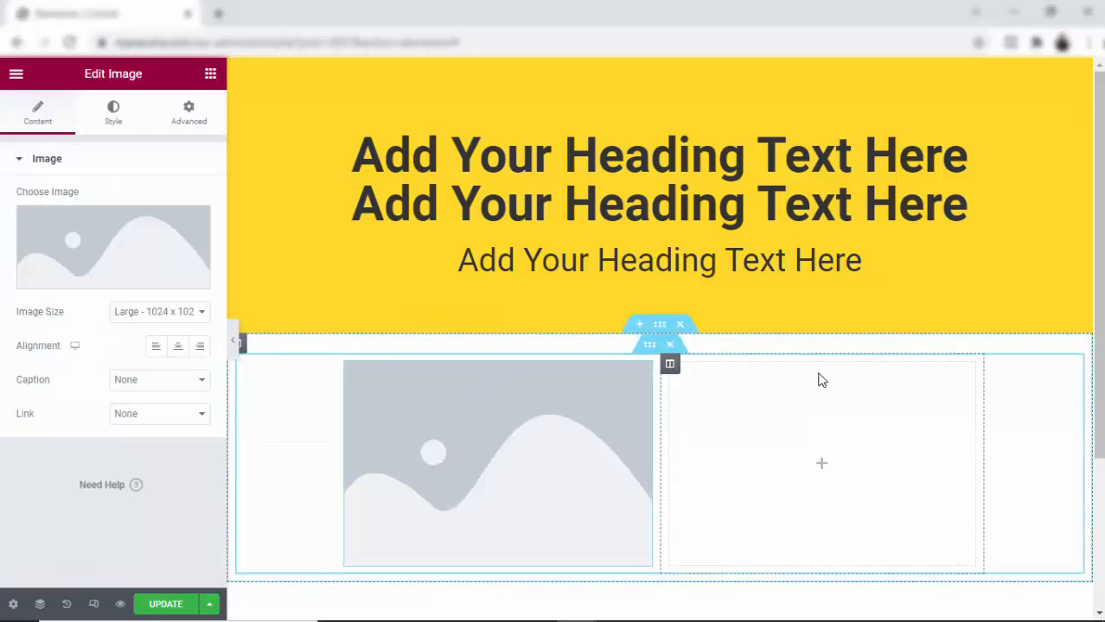
click(803, 420)
scroll(106, 459, down, 3)
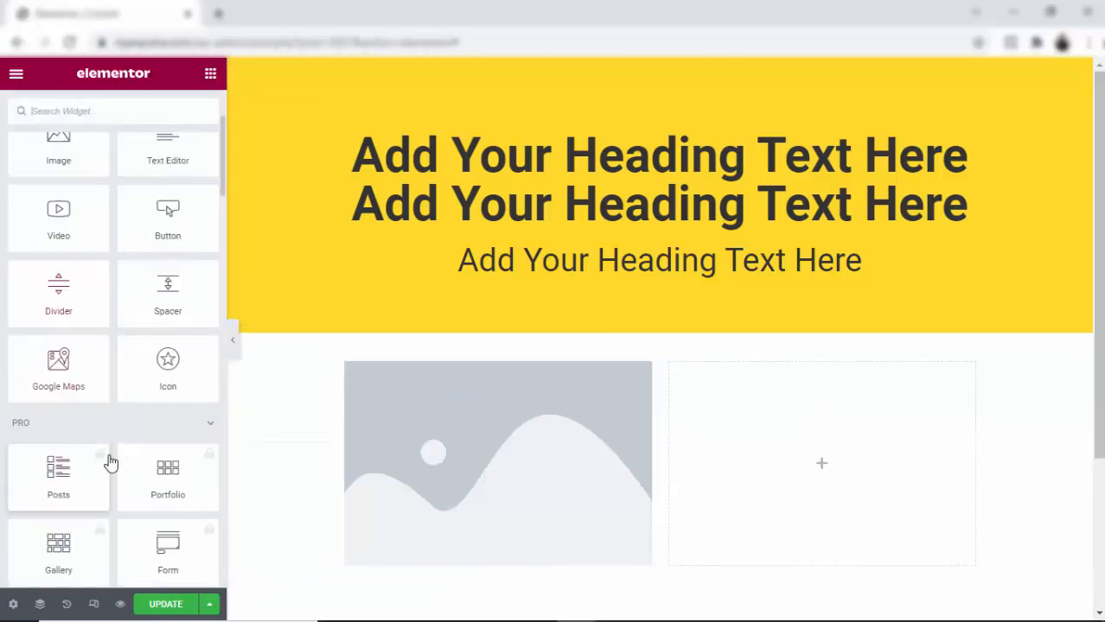
scroll(153, 476, down, 6)
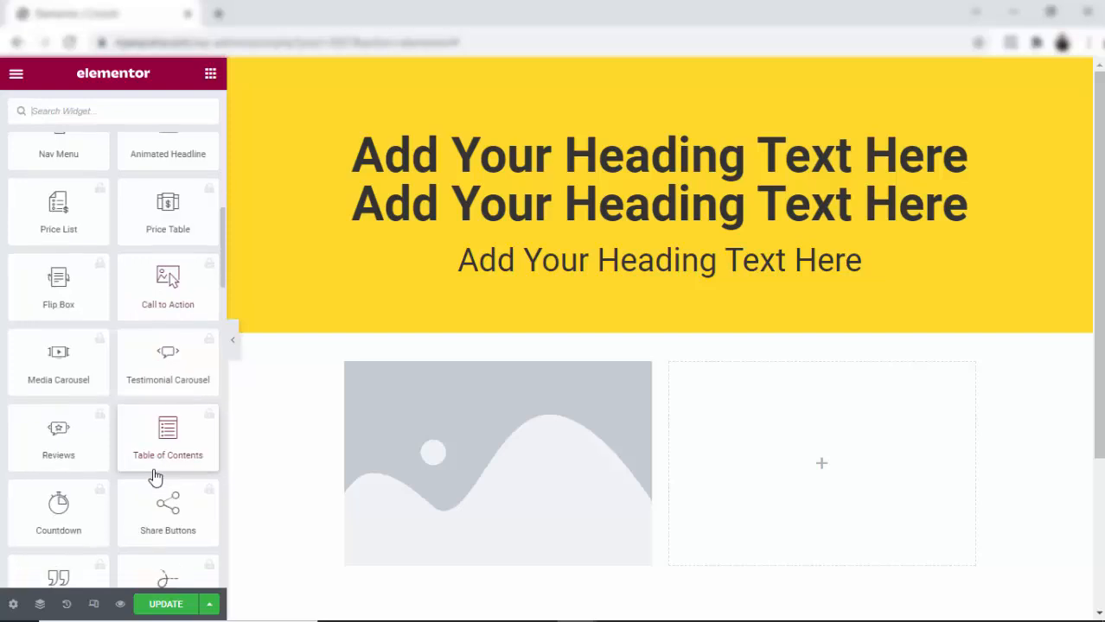
scroll(142, 451, up, 5)
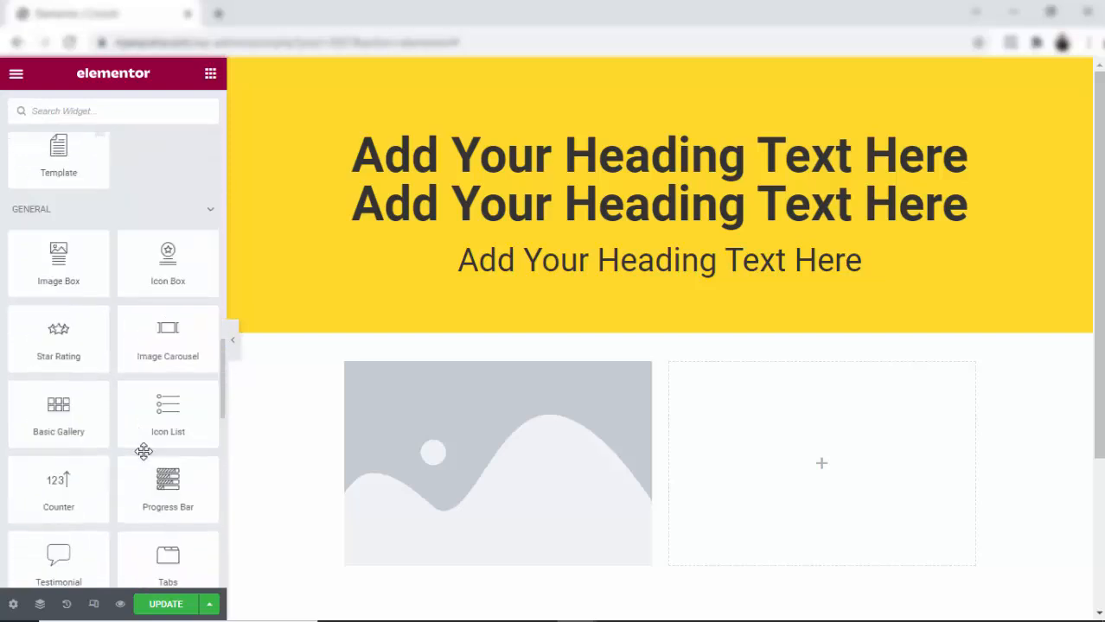
drag(178, 432, 773, 467)
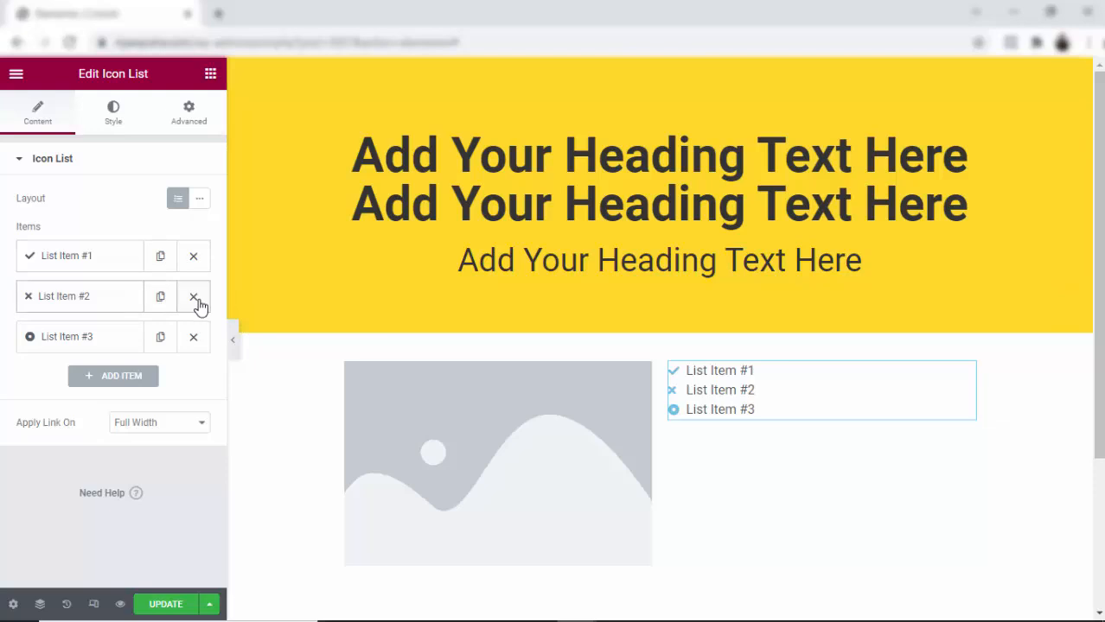
Delete the second and third icon list items and change the remaining item's icon to the square check mark
click(195, 298)
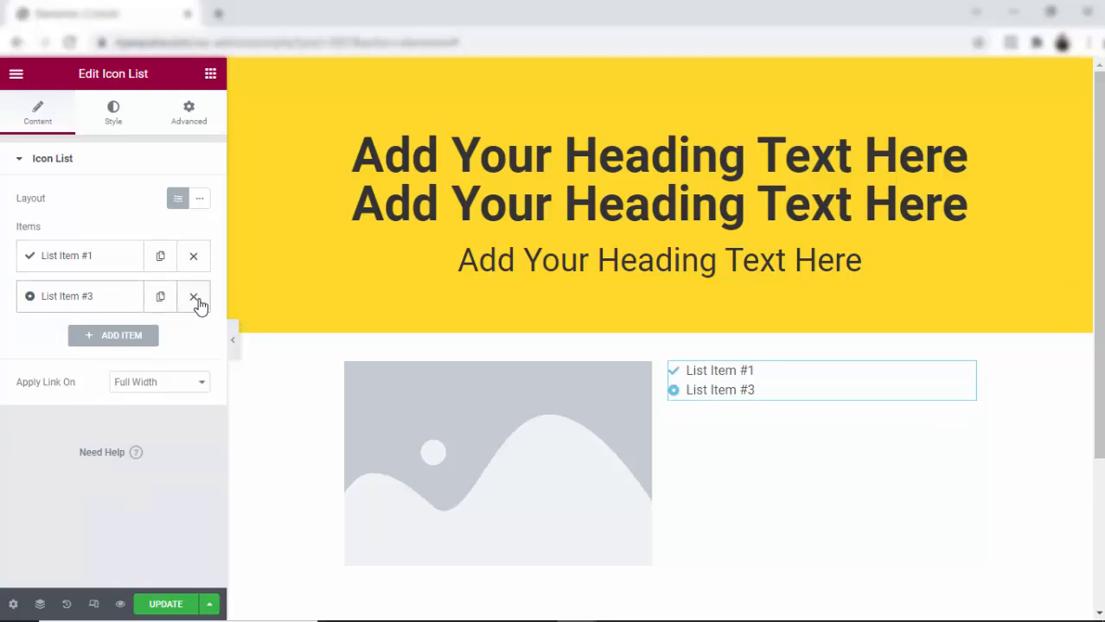
click(195, 298)
click(91, 256)
click(190, 376)
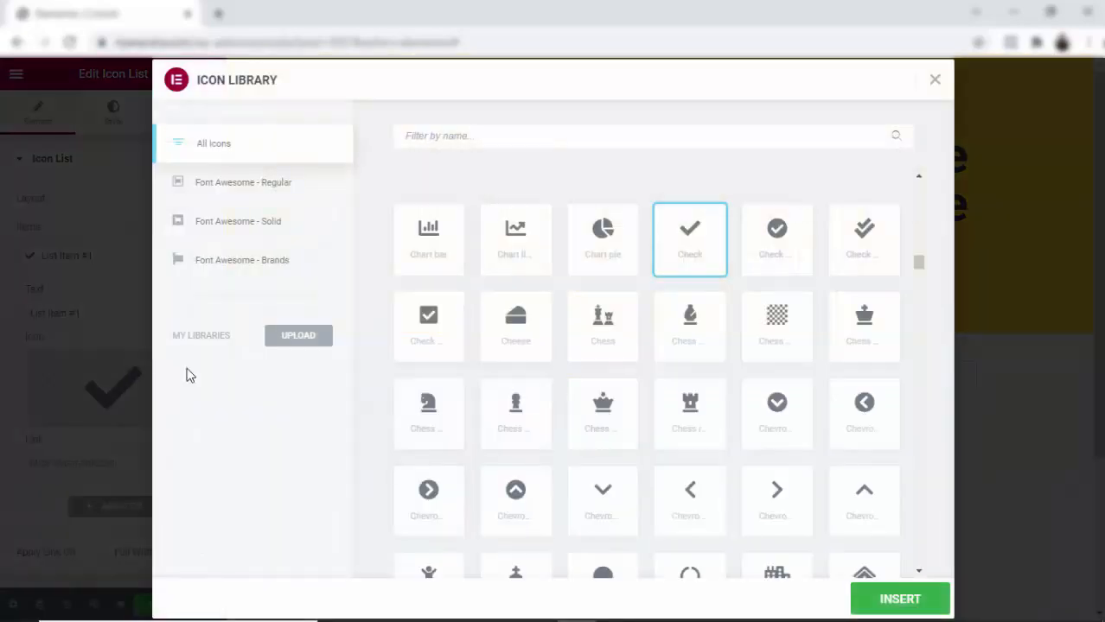
click(429, 346)
click(868, 596)
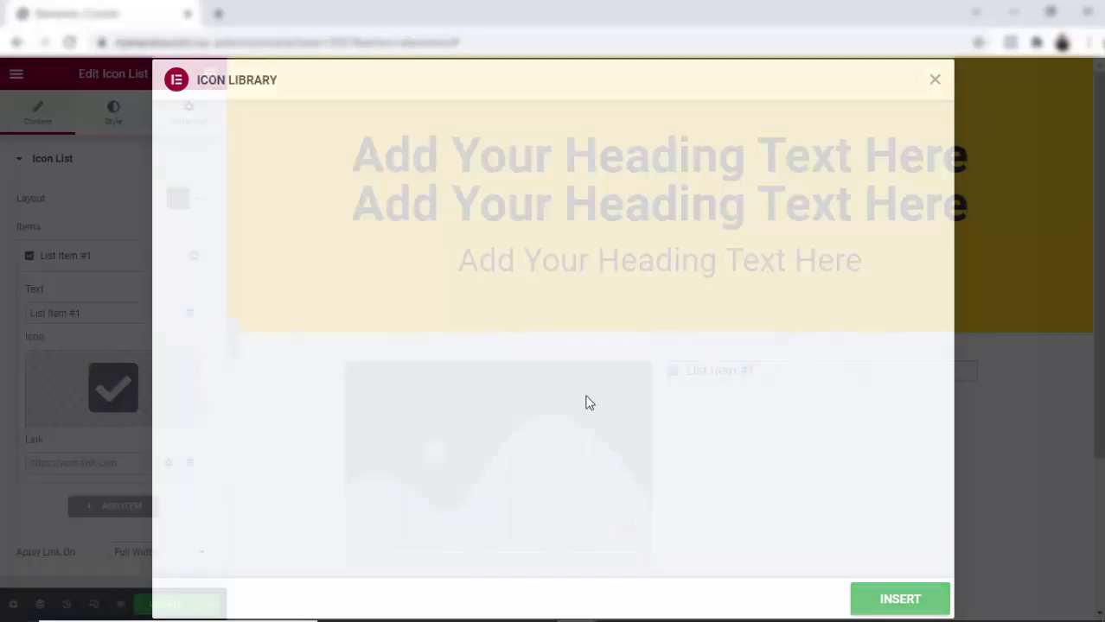
Set the icon list text's font size to 22 px and its weight to 300
click(90, 121)
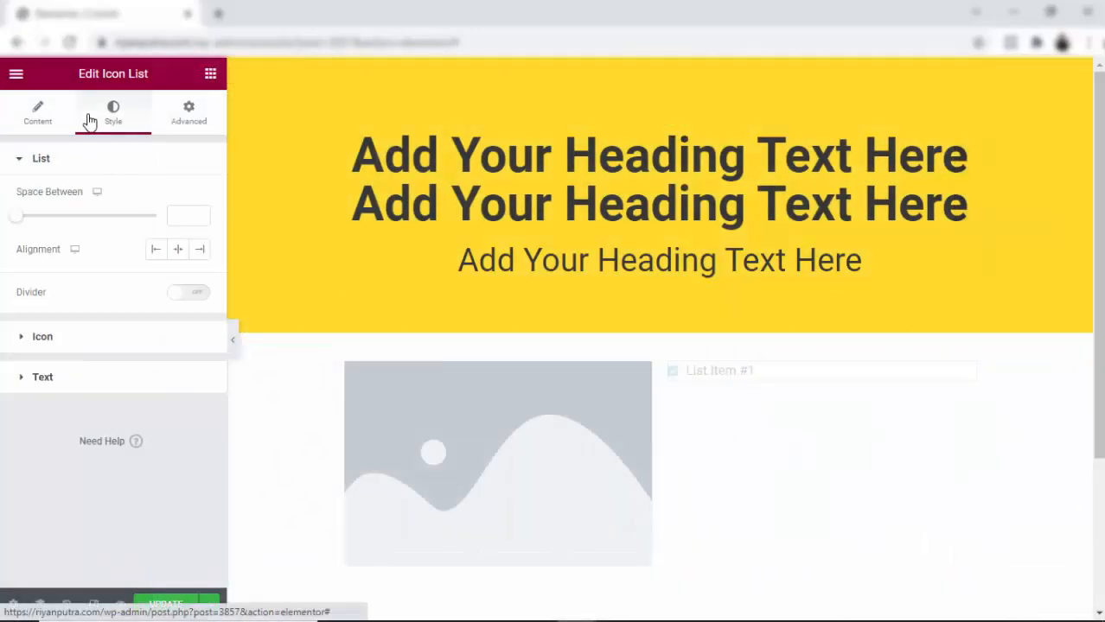
click(160, 376)
click(200, 399)
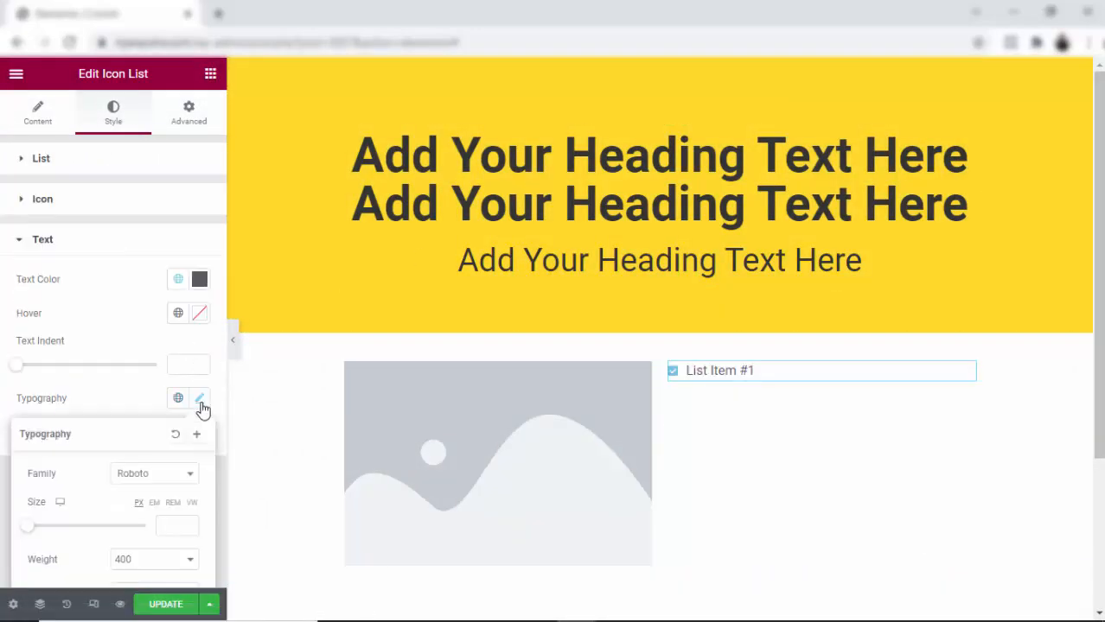
click(173, 529)
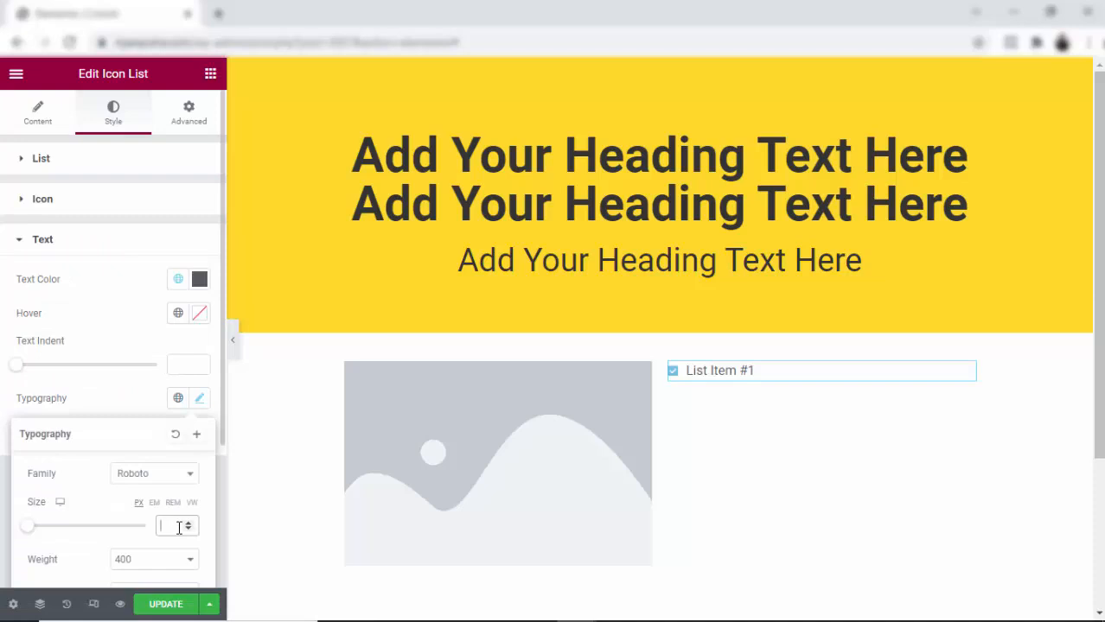
text(22)
scroll(171, 526, down, 2)
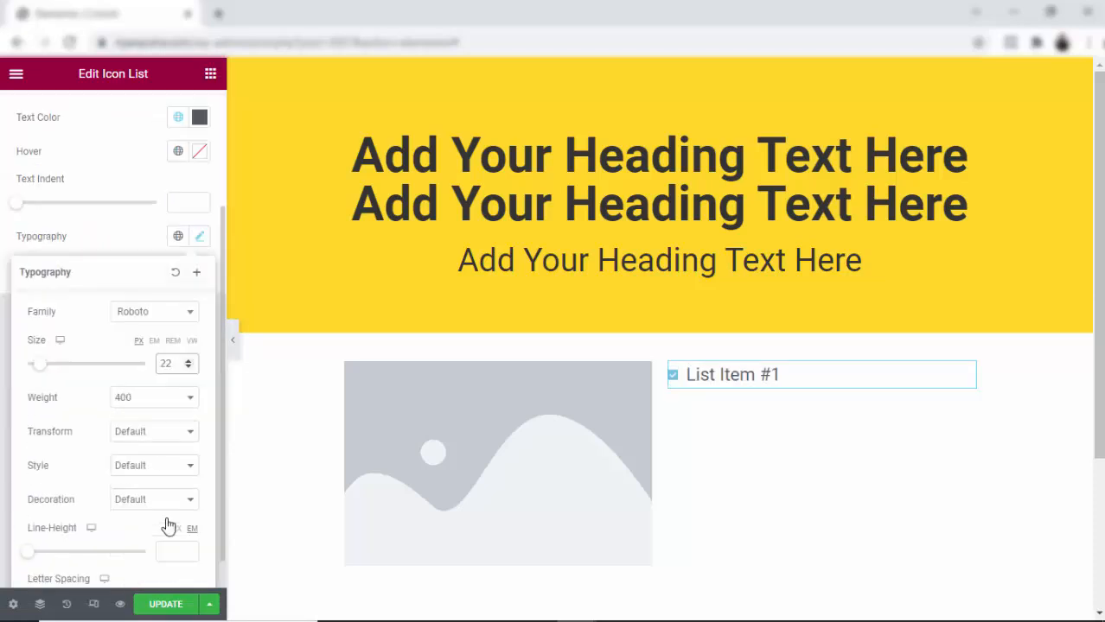
click(163, 406)
click(123, 439)
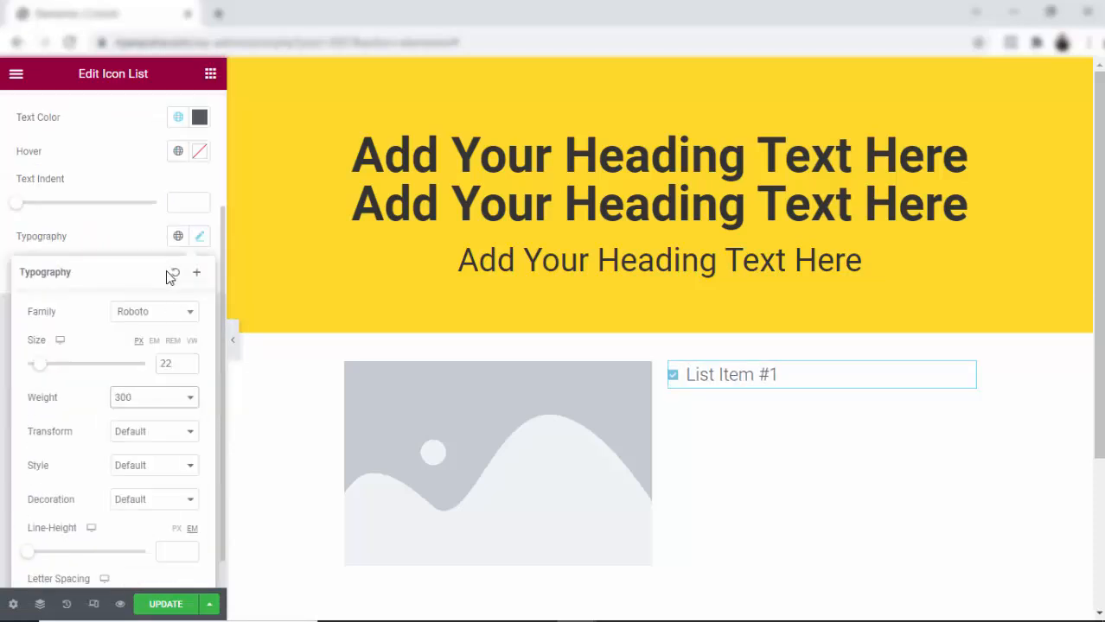
Set the icon size of the icon list to 22
scroll(152, 260, up, 2)
click(110, 207)
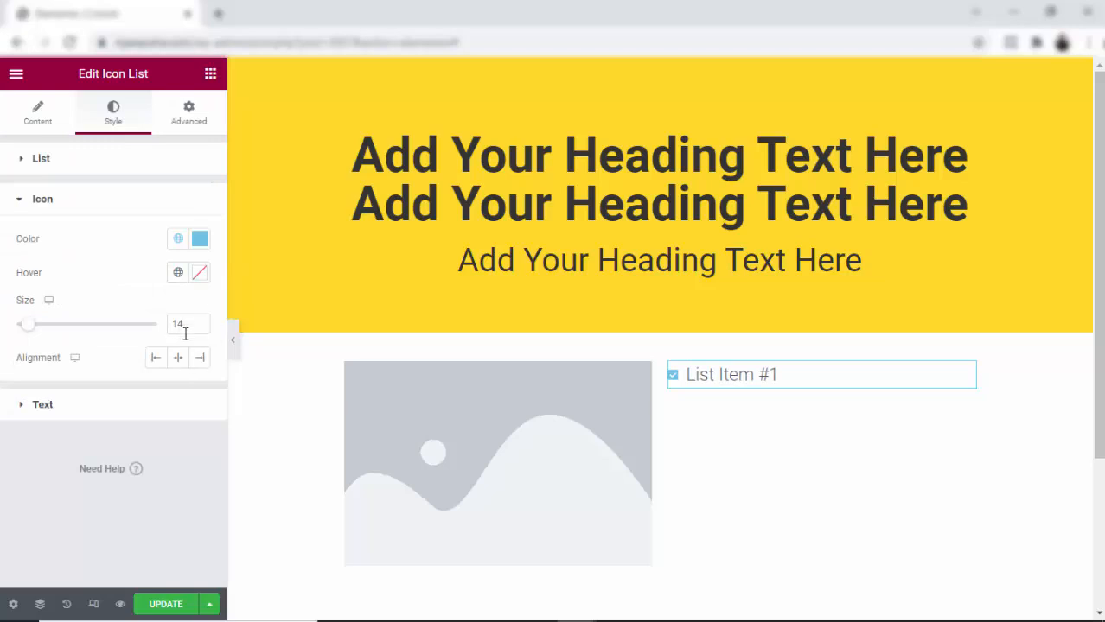
drag(194, 322, 154, 324)
text(22)
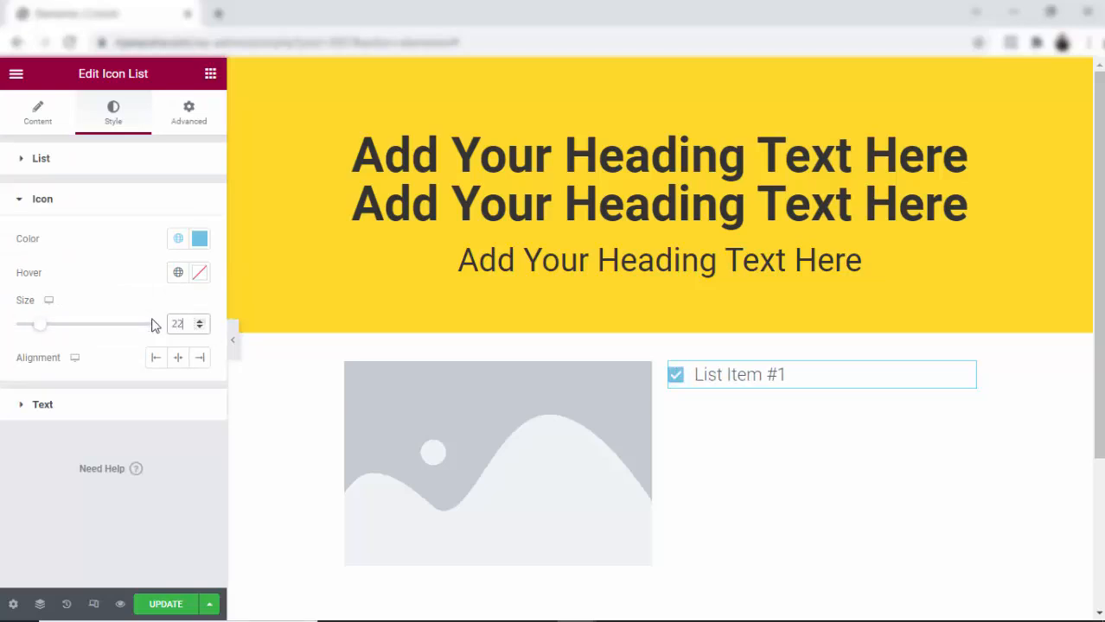
Set the icon list's icon color to #333333 and duplicate its list item until the list has five items
click(208, 247)
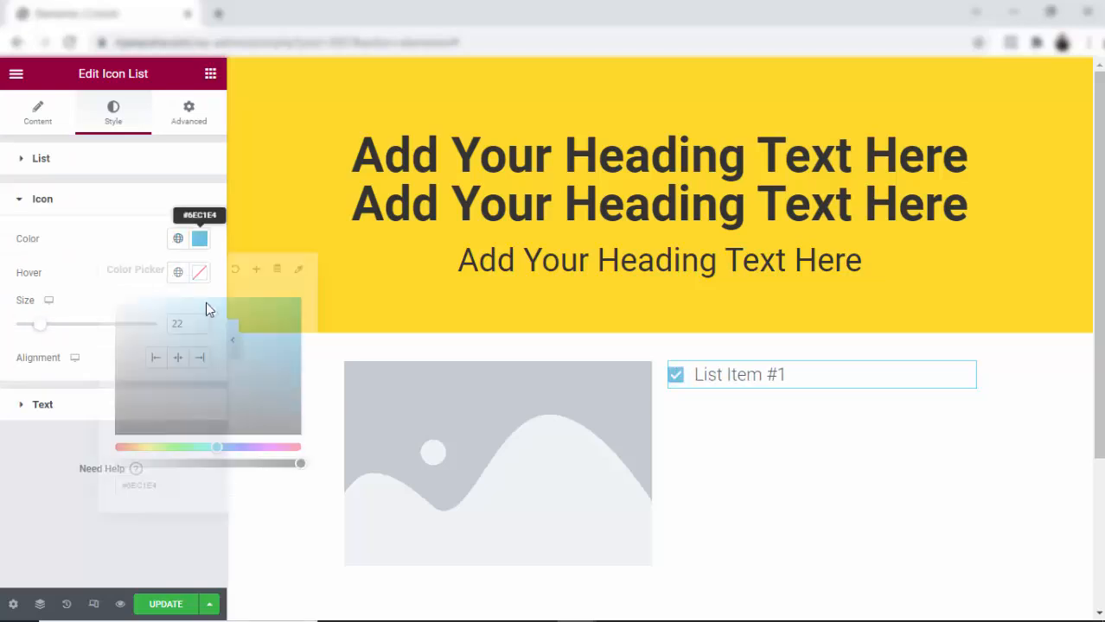
click(115, 407)
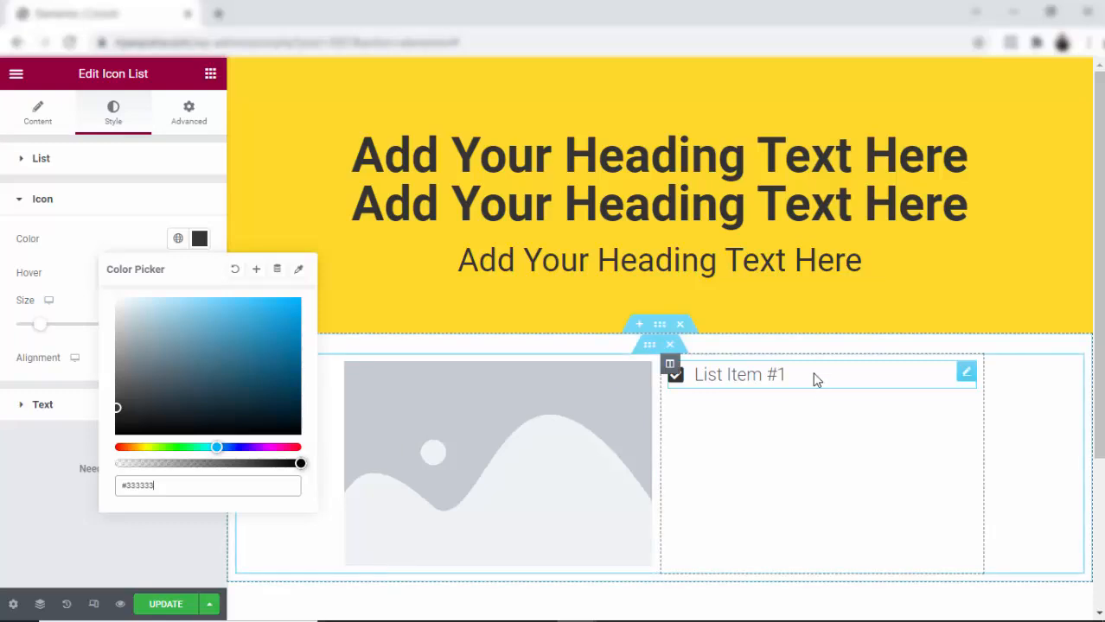
click(33, 121)
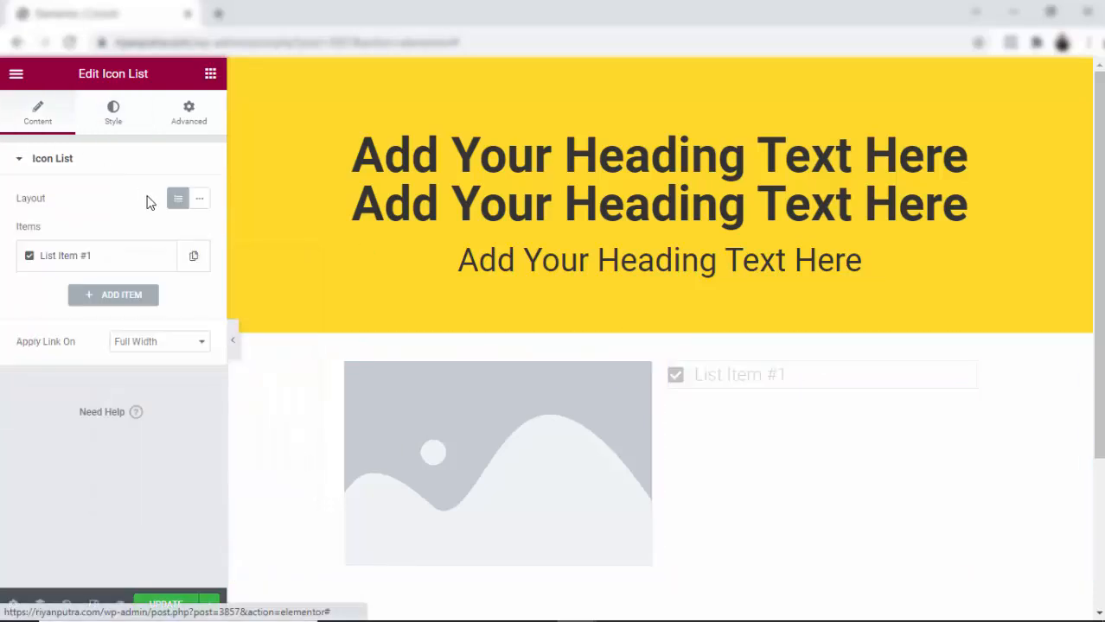
click(193, 257)
click(194, 256)
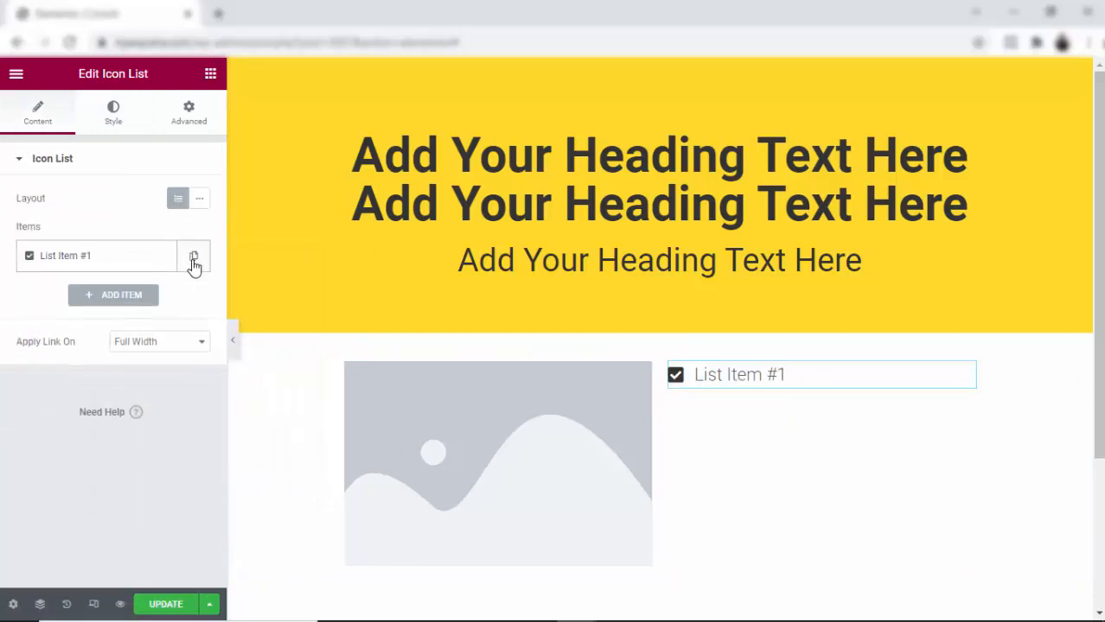
click(194, 256)
click(164, 299)
click(158, 337)
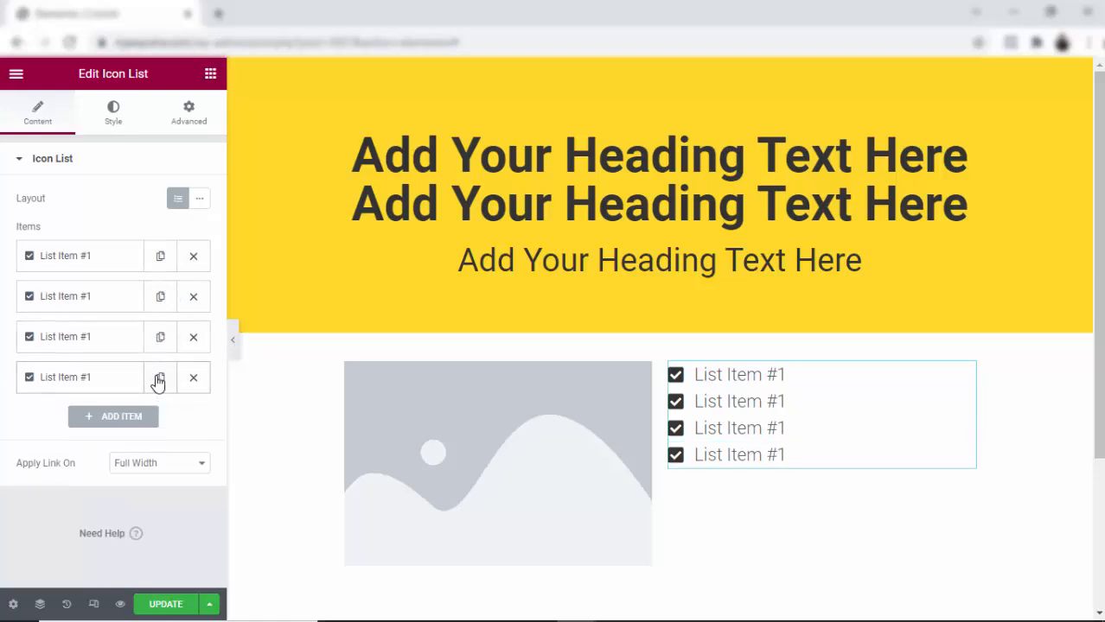
click(159, 378)
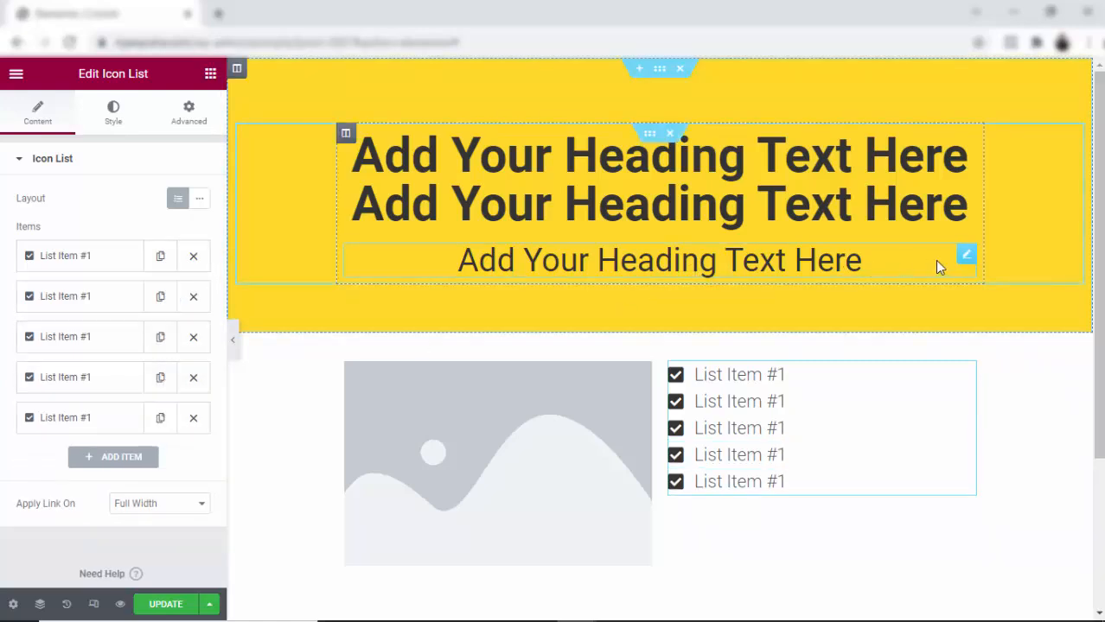
Duplicate the smaller heading in the yellow section and move the copy above the icon list
right_click(965, 260)
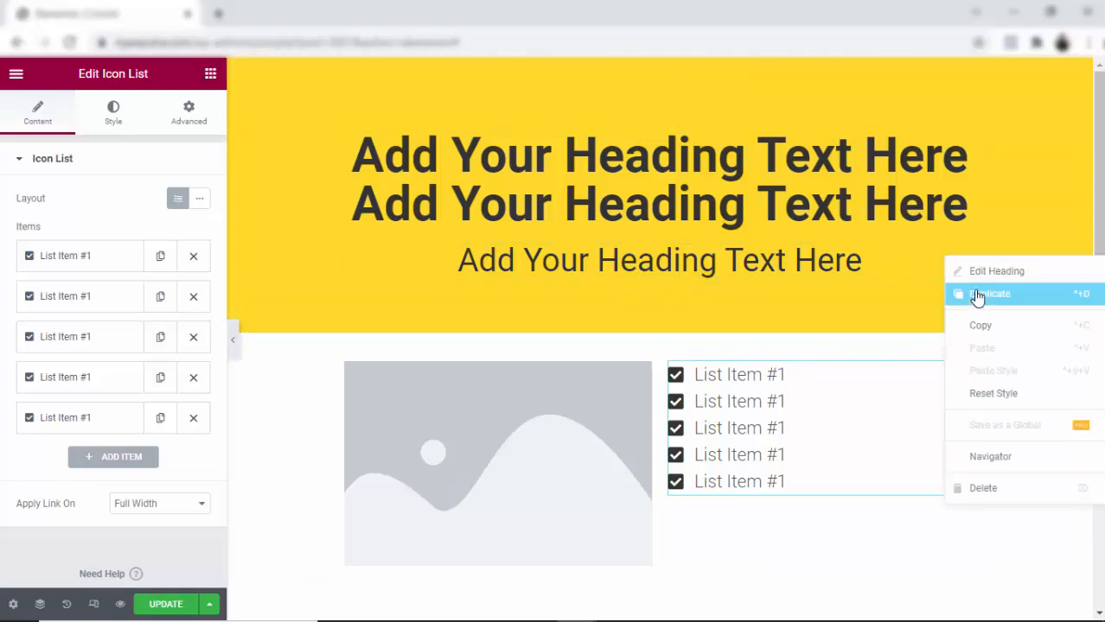
click(974, 296)
drag(962, 308, 809, 381)
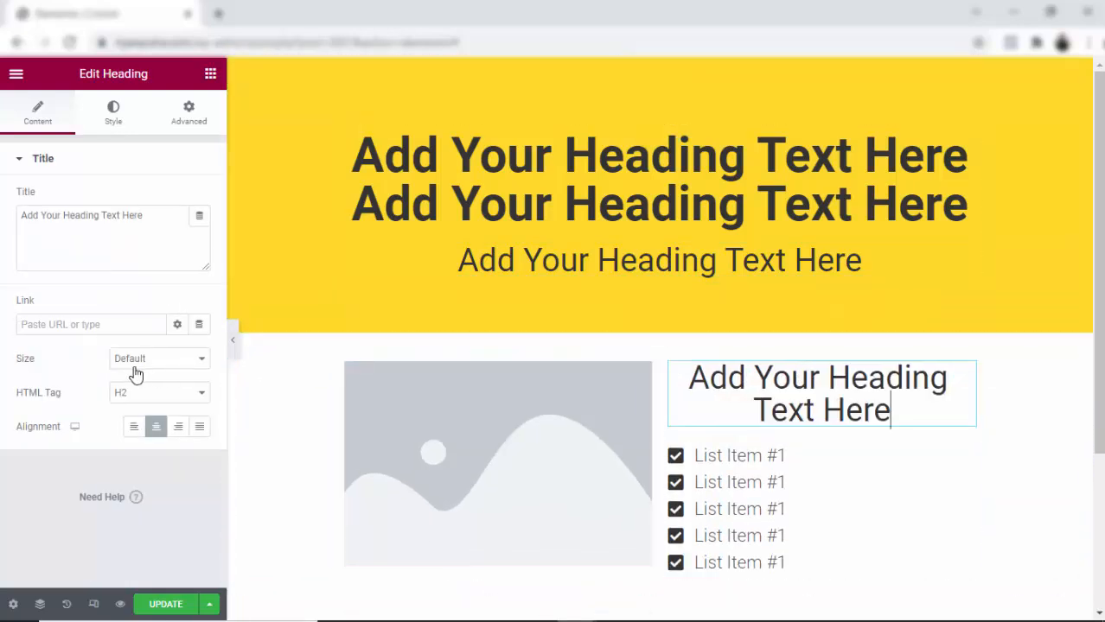
Left-align the heading above the icon list and set its typography to Bold weight and 30 px size
click(113, 112)
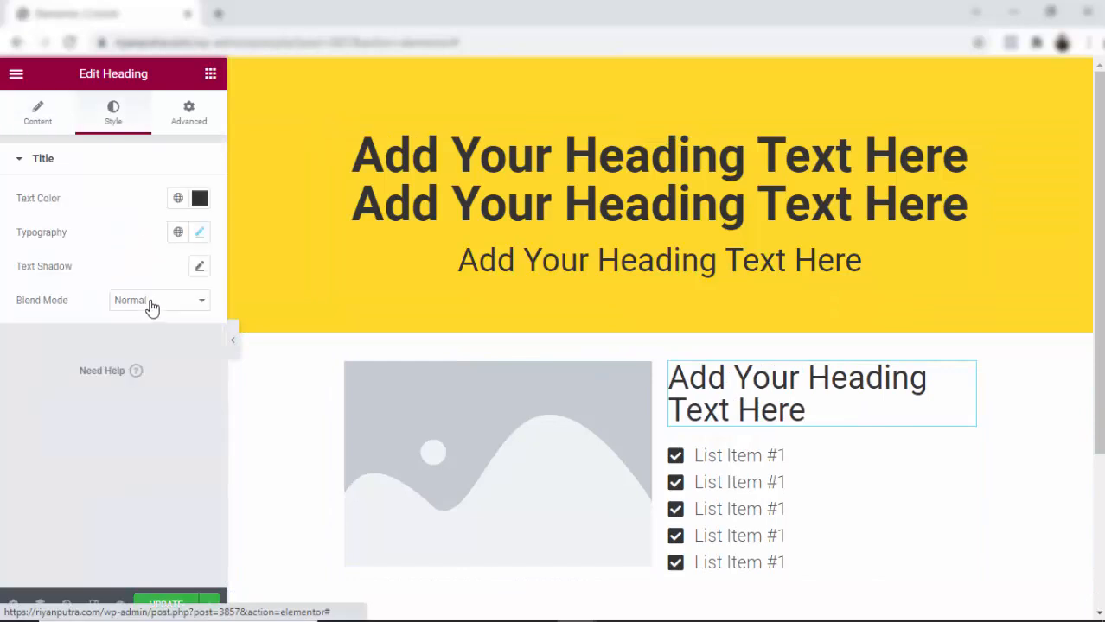
click(198, 235)
click(147, 400)
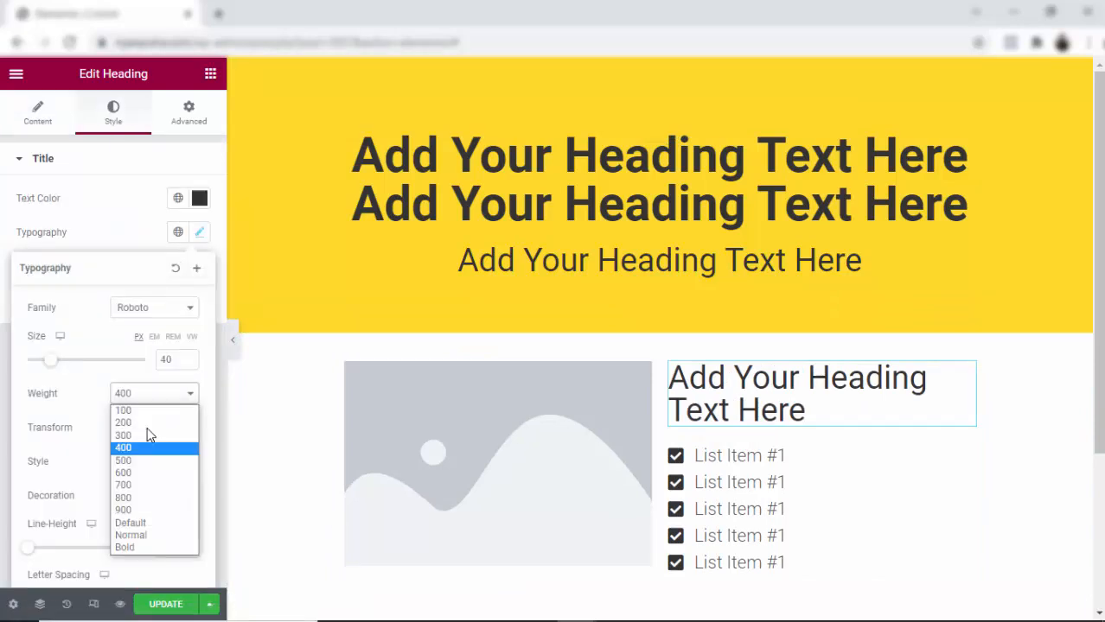
click(157, 550)
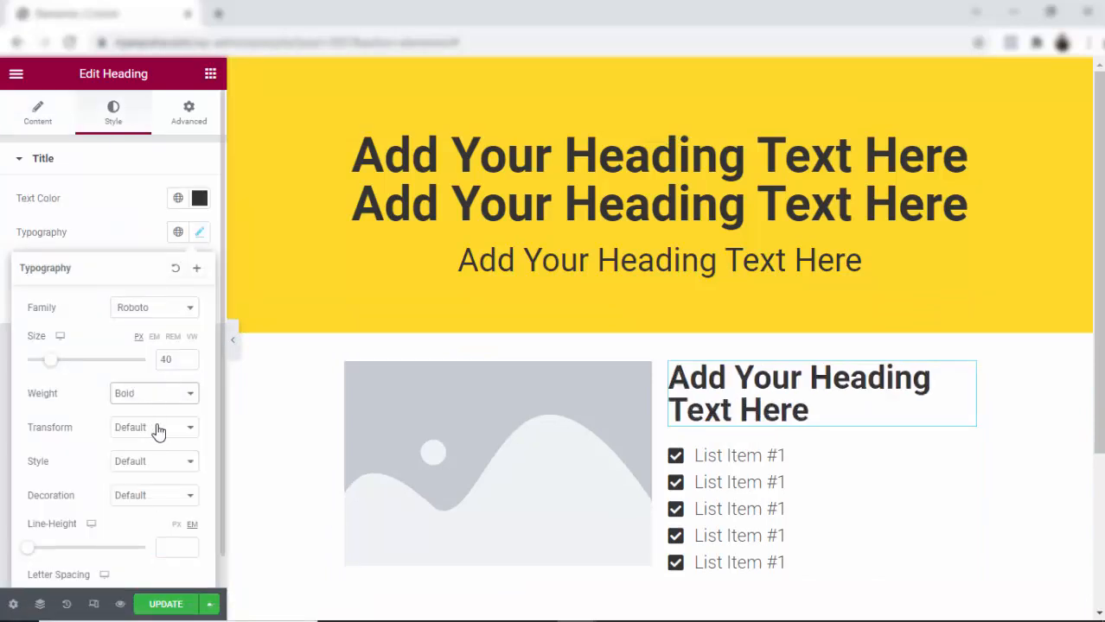
double_click(168, 360)
text(30)
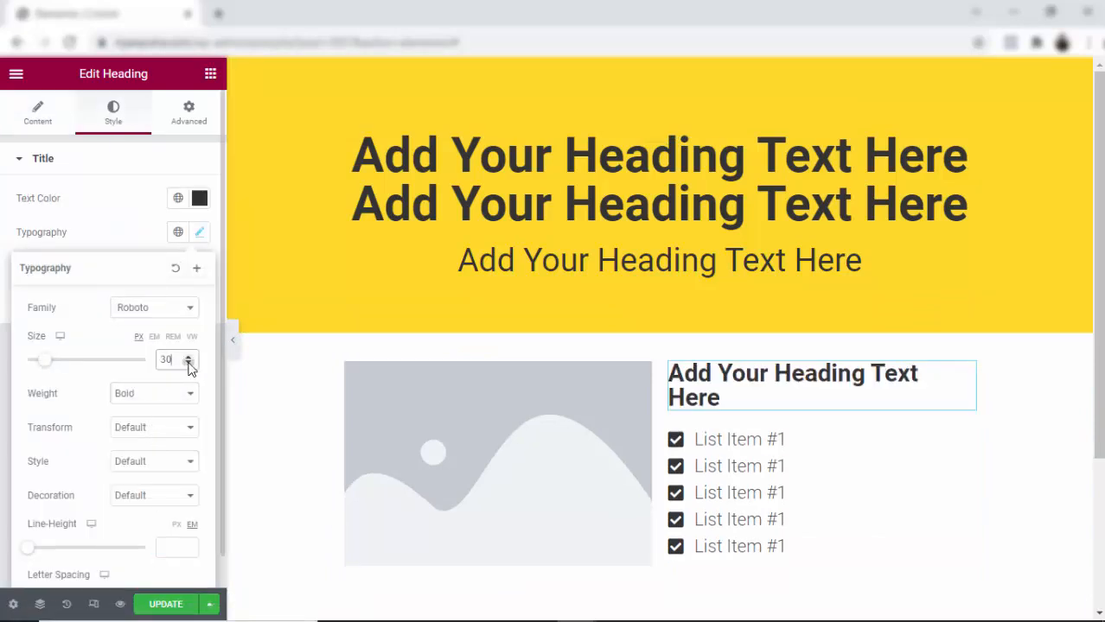
Shorten the text of the heading above the icon list to "Add Your Heading Text:"
click(675, 392)
key(Delete)
key(Delete)
key(Delete)
key(Delete)
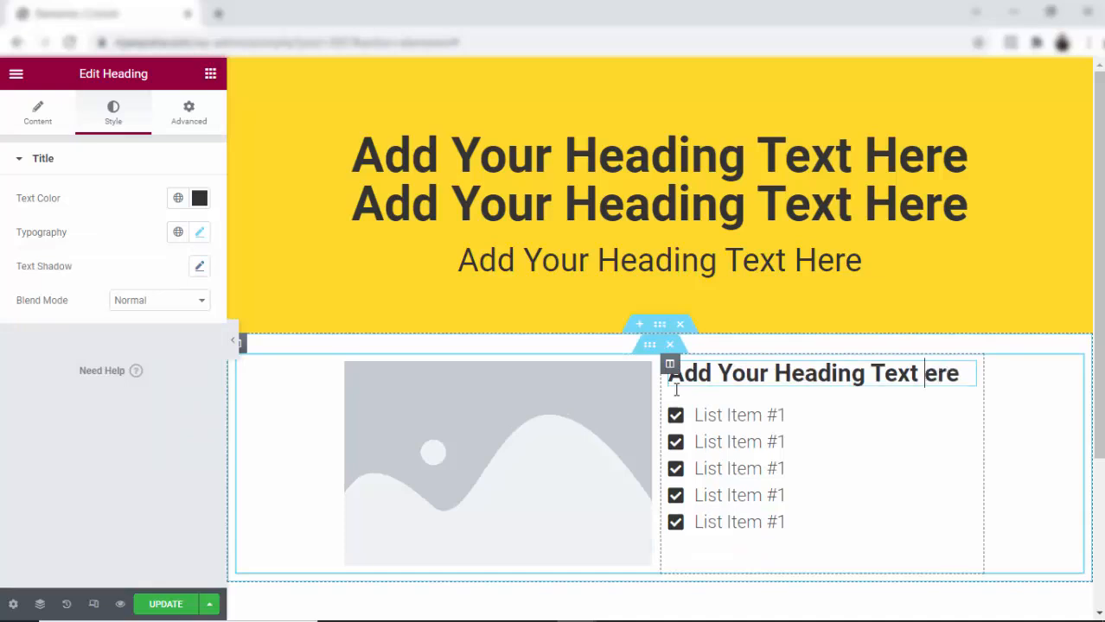
key(BackSpace)
text(:)
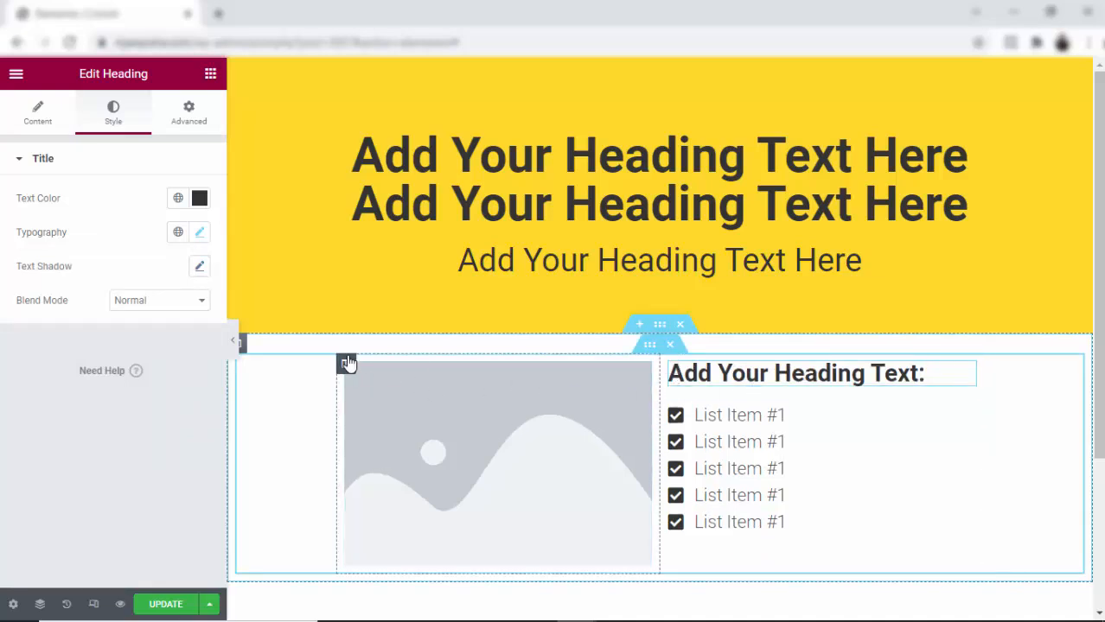
Set the boxed content width of the outer section holding the image and list to 850
click(660, 327)
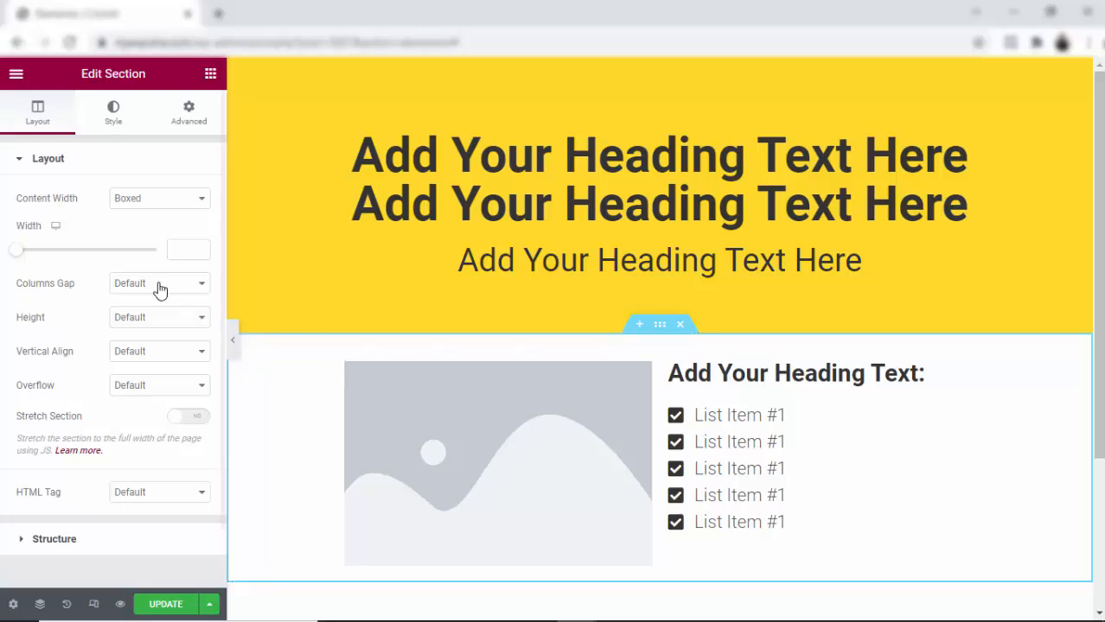
click(176, 243)
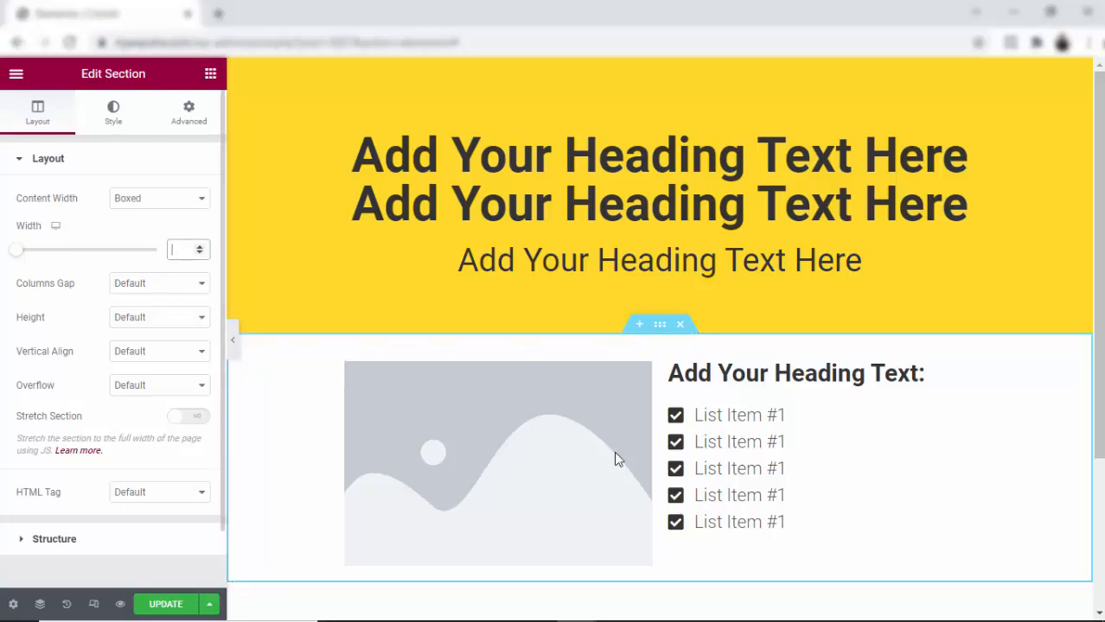
click(649, 347)
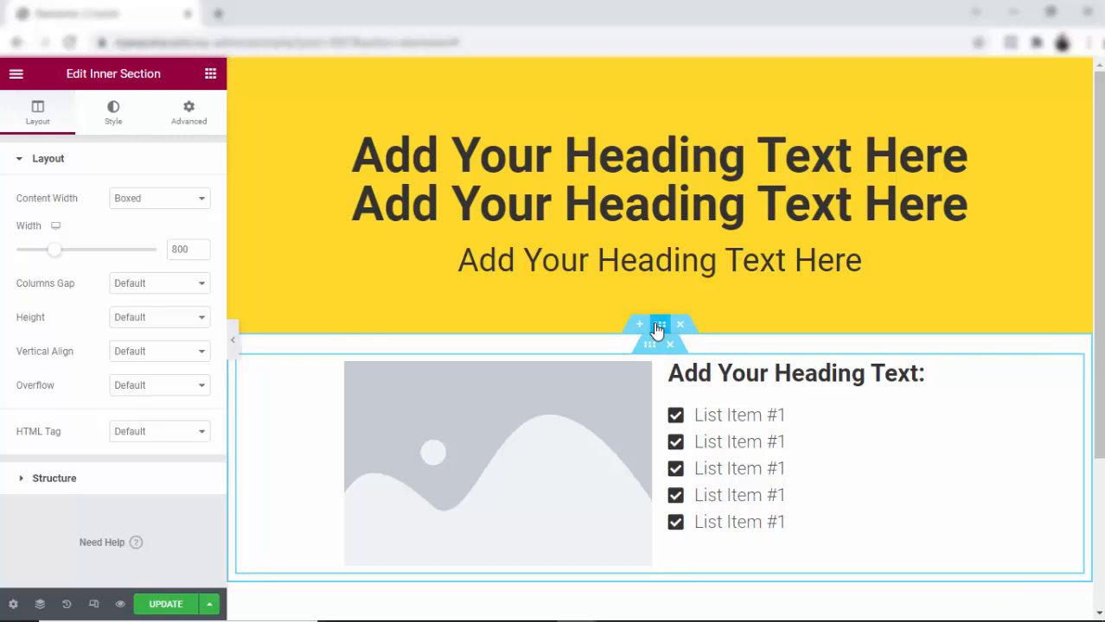
click(657, 326)
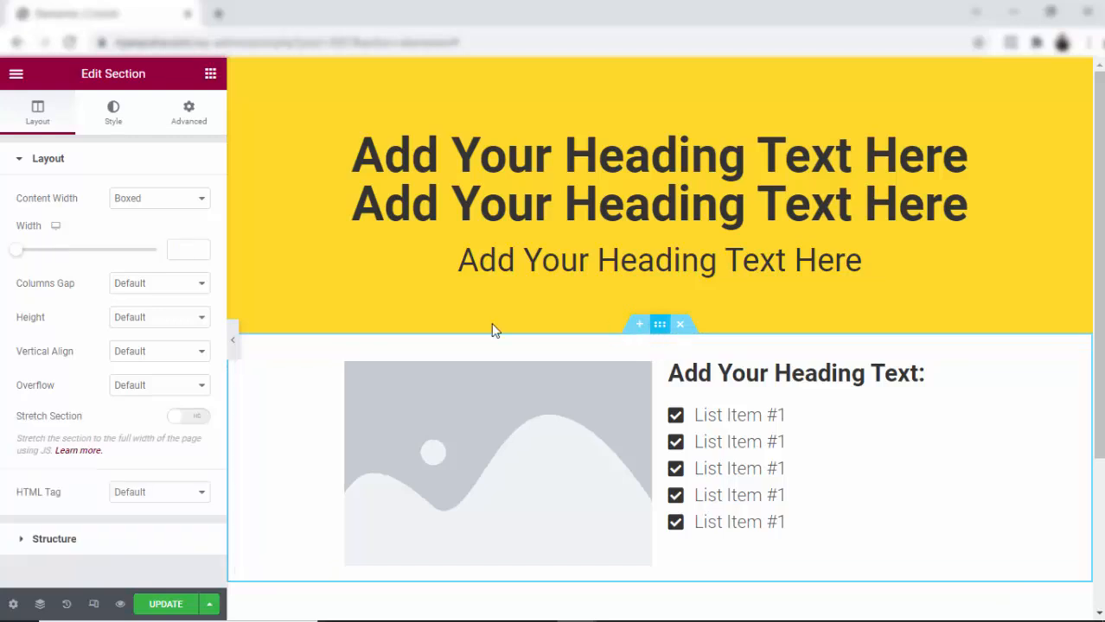
click(182, 246)
text(850)
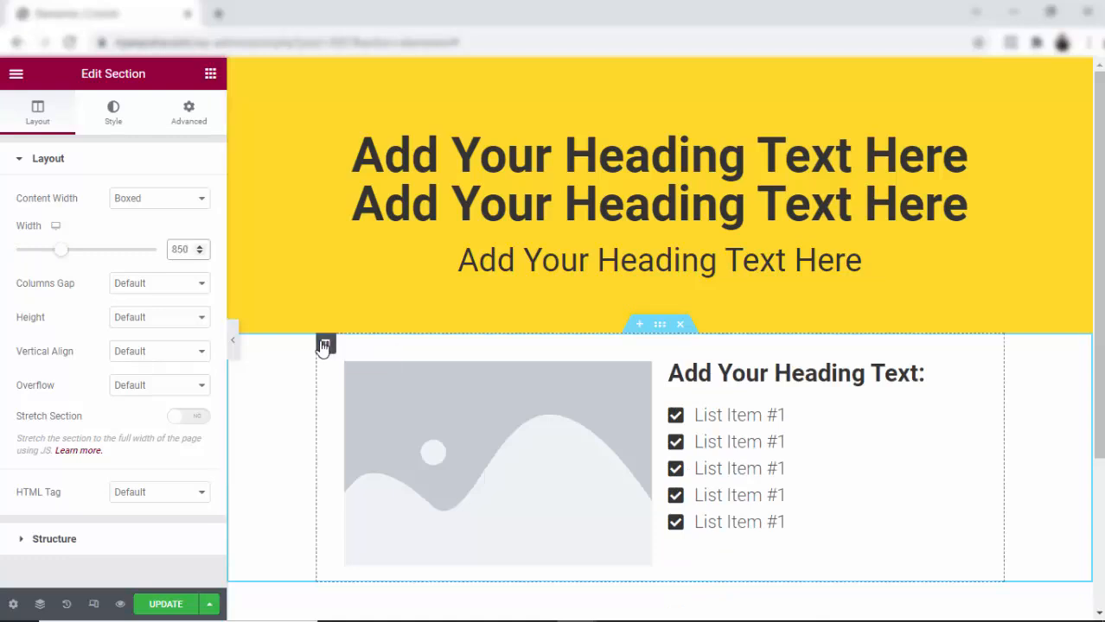
Add a box shadow with default settings to the outer column around the image and list
click(324, 345)
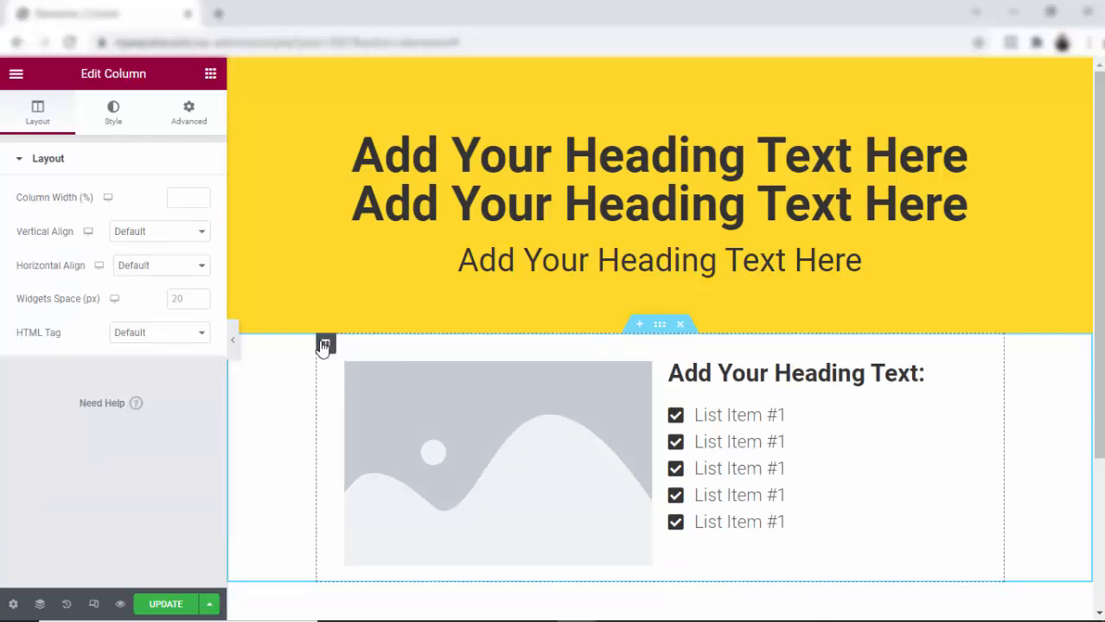
click(113, 130)
click(127, 281)
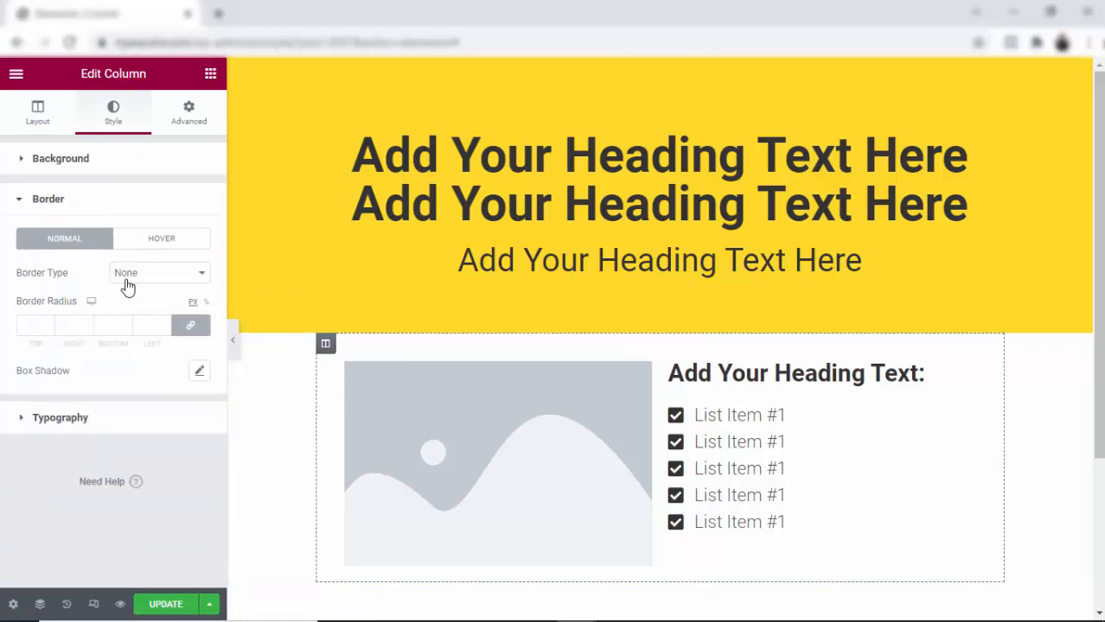
click(199, 372)
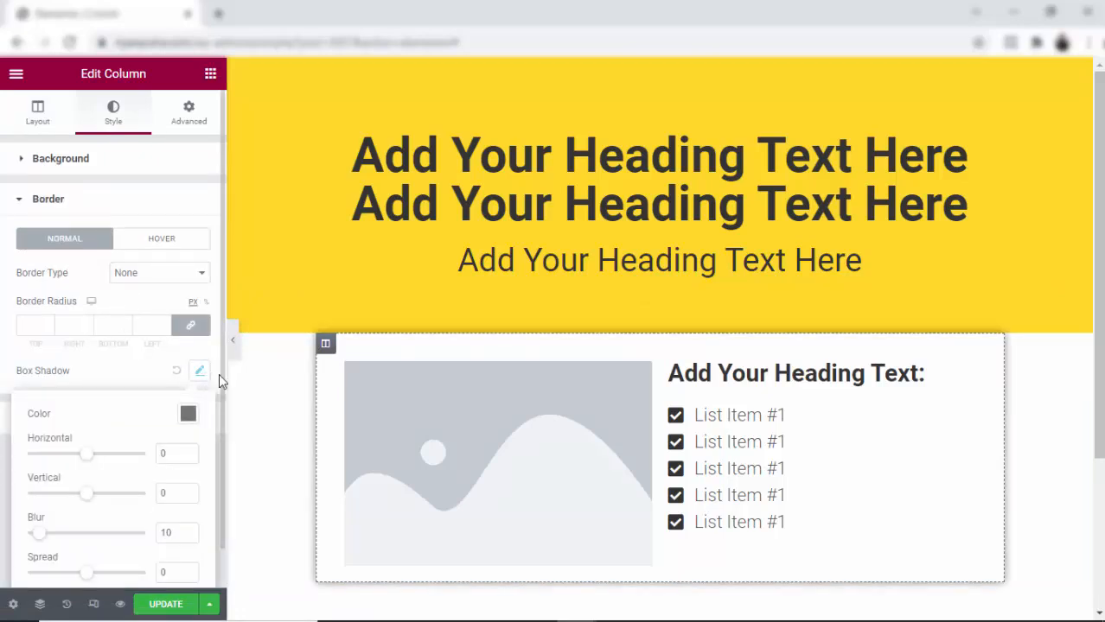
click(106, 364)
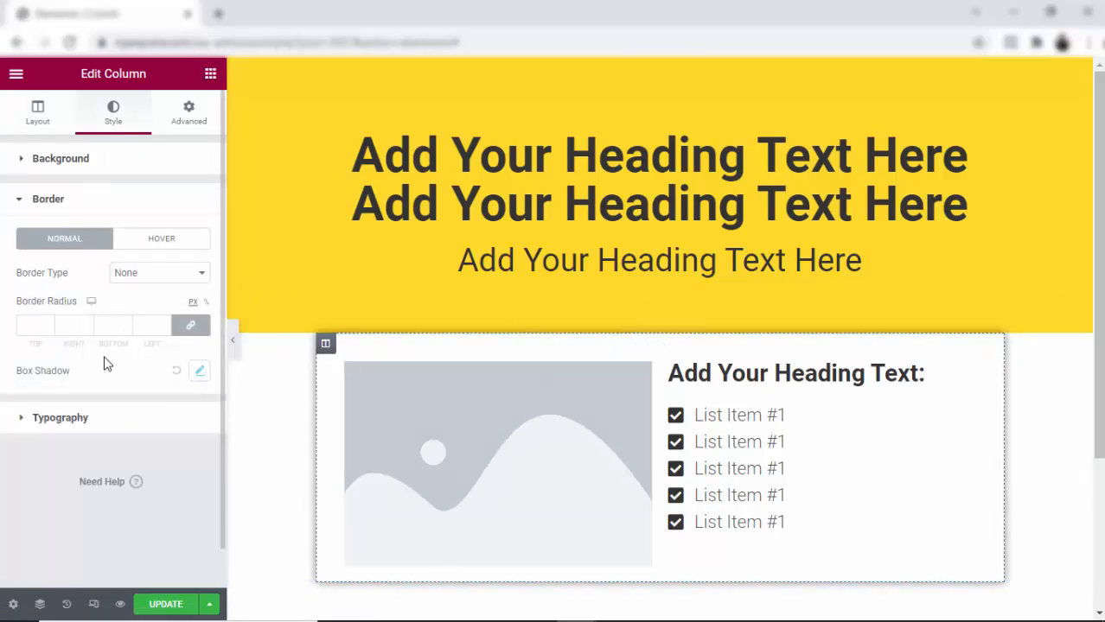
Round the outer column's corners with a border radius of 30 px on all sides
click(30, 323)
text(50)
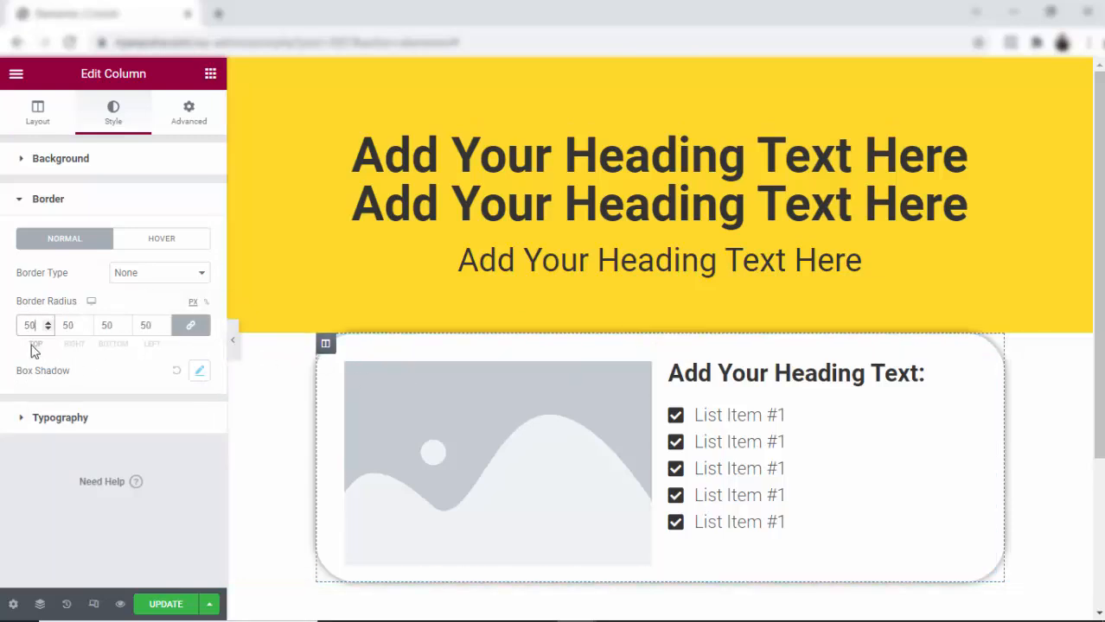
text(3)
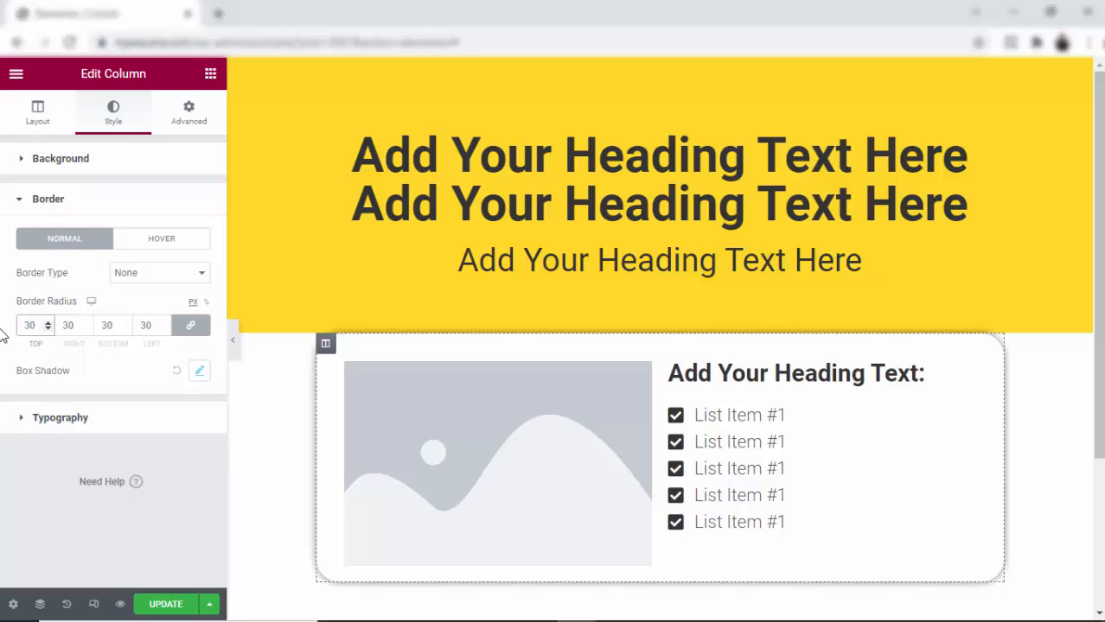
click(642, 372)
scroll(471, 265, down, 1)
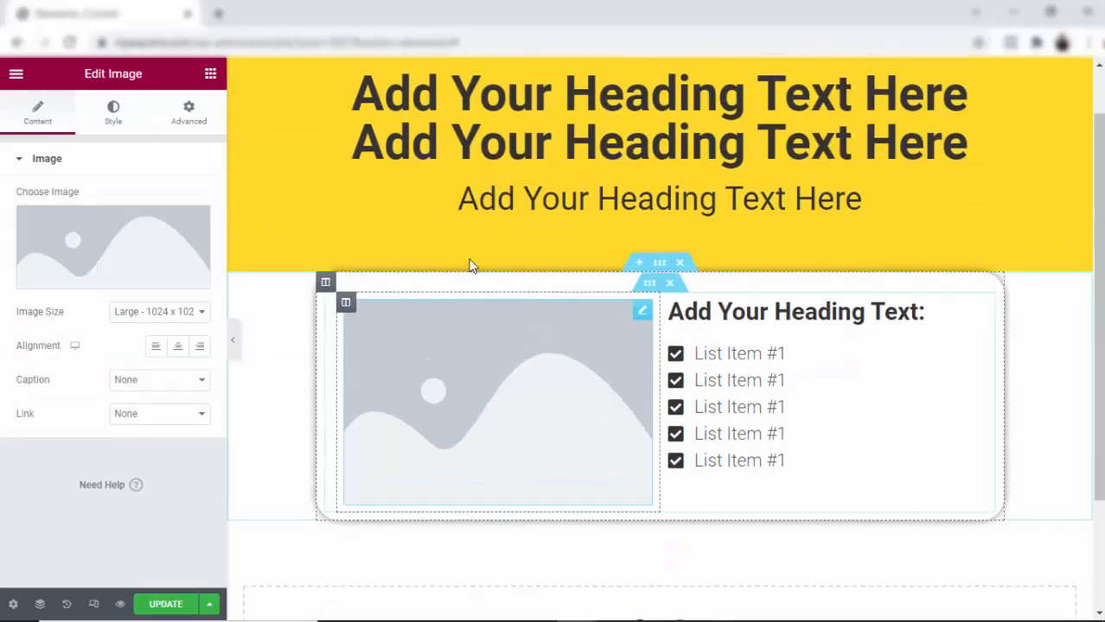
scroll(472, 266, up, 1)
scroll(472, 266, down, 1)
scroll(472, 267, up, 1)
Copy the hex code of the headline section's yellow background color
click(660, 68)
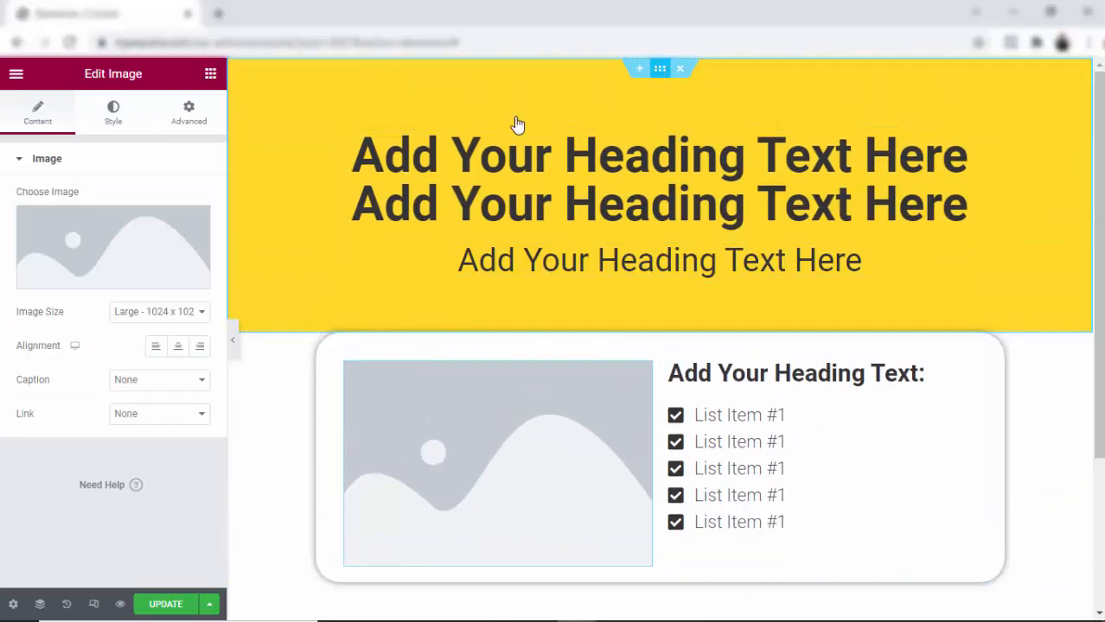
click(200, 266)
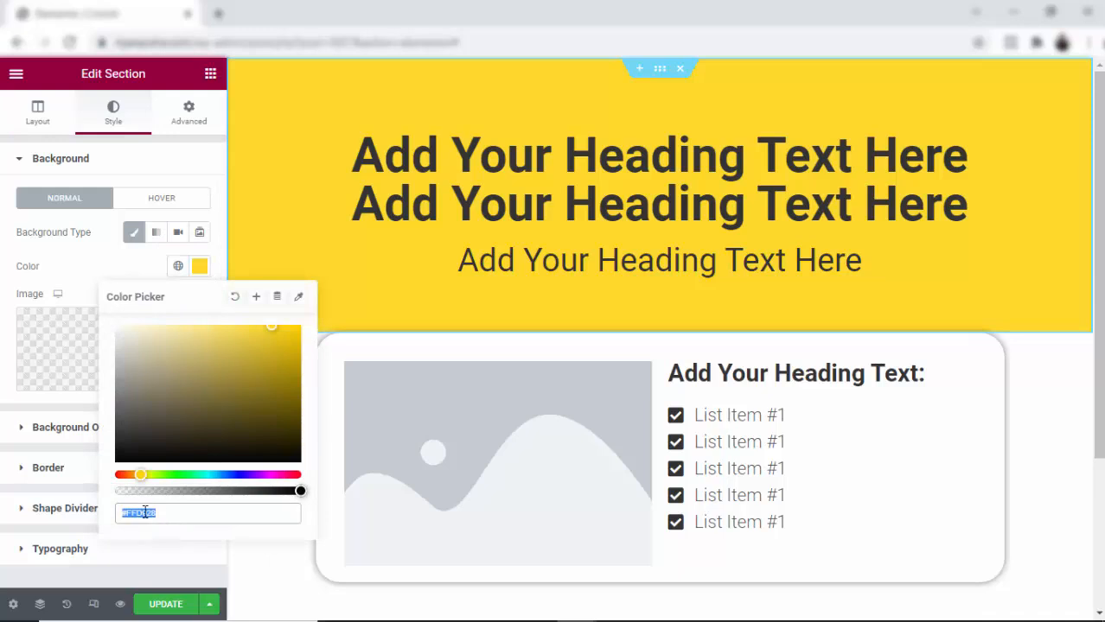
right_click(144, 512)
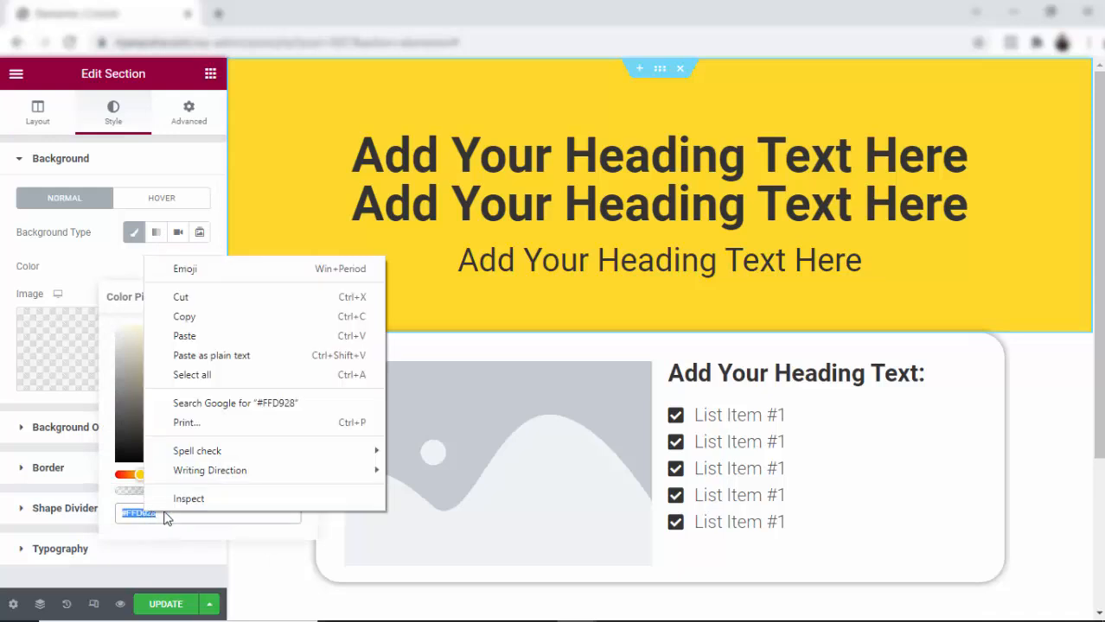
click(186, 319)
Give the image and list section a Classic background with the copied color #FFD928
click(659, 327)
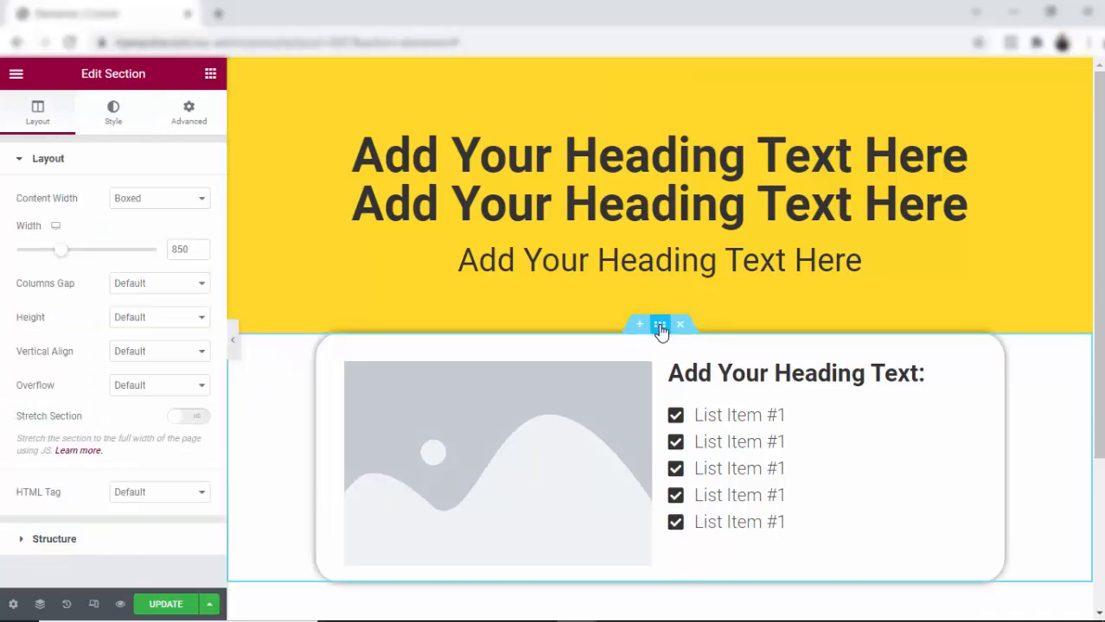
click(112, 114)
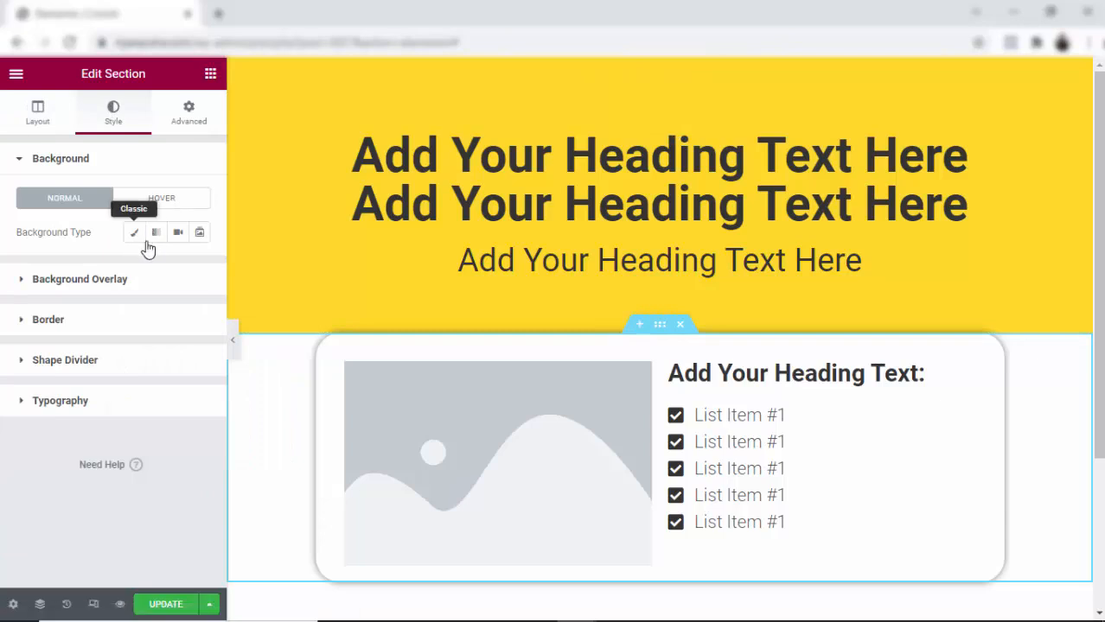
click(134, 232)
click(200, 266)
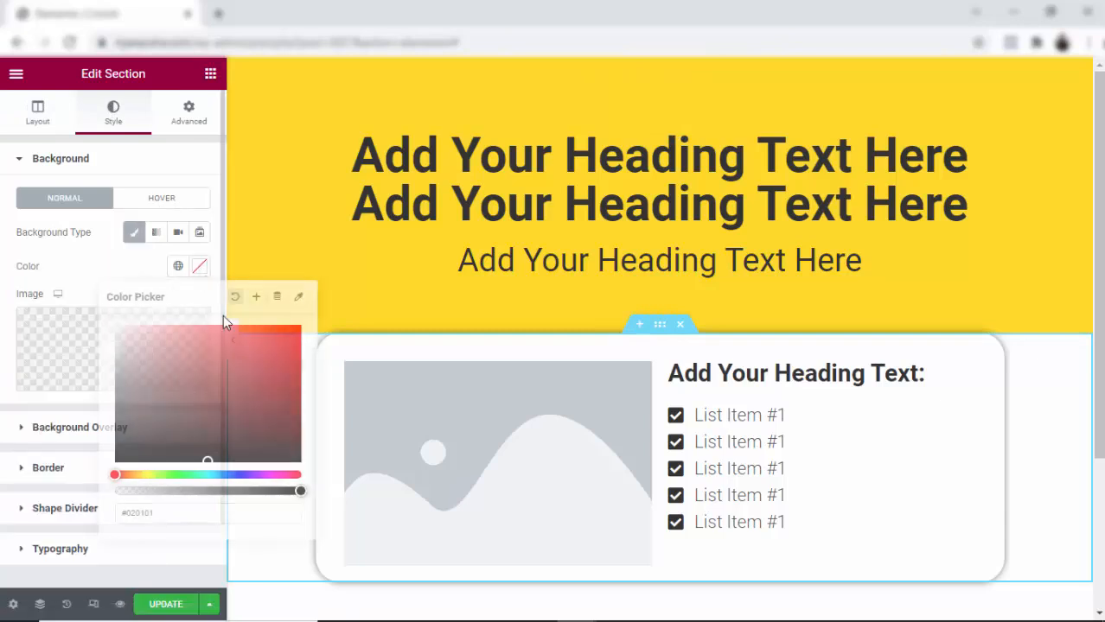
right_click(123, 514)
click(165, 339)
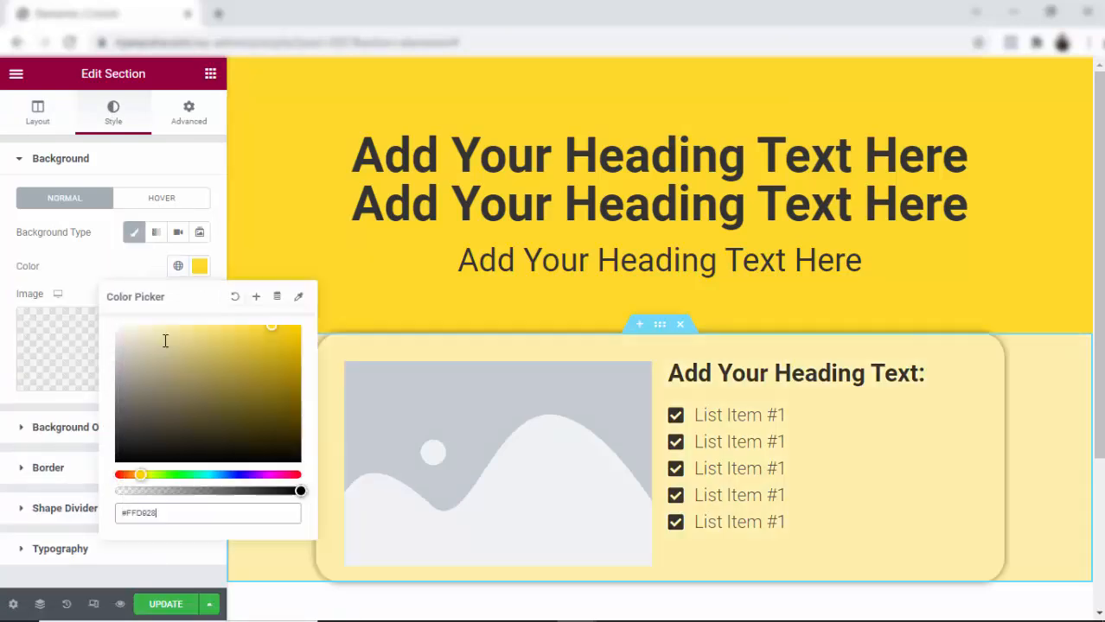
Give the outer column around the image and list a Classic background in white, #FFFFFF
scroll(872, 493, down, 2)
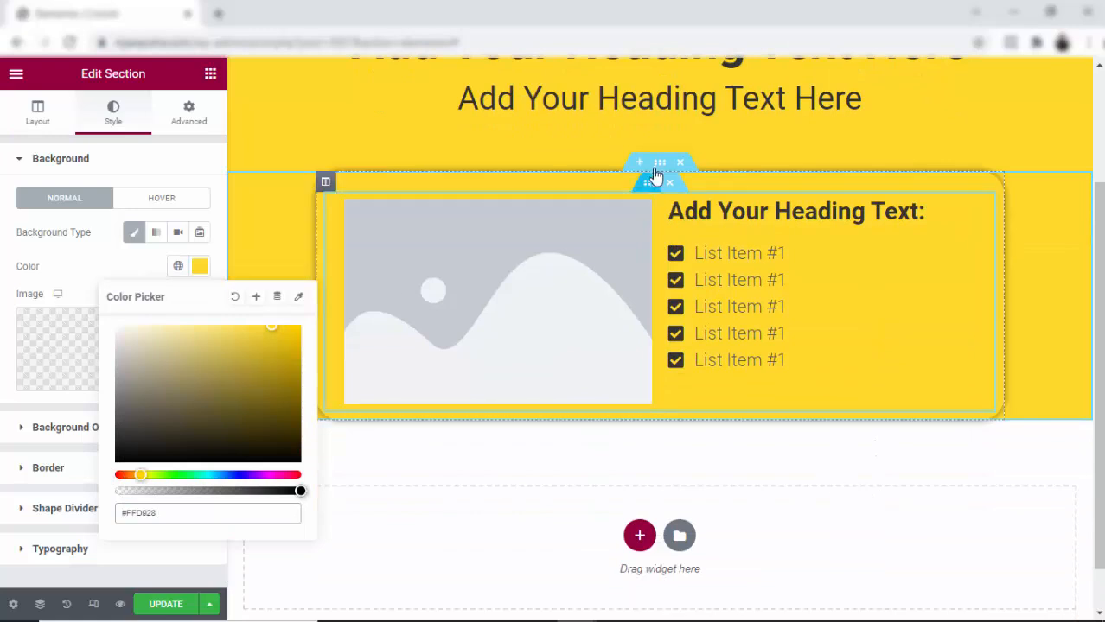
click(326, 185)
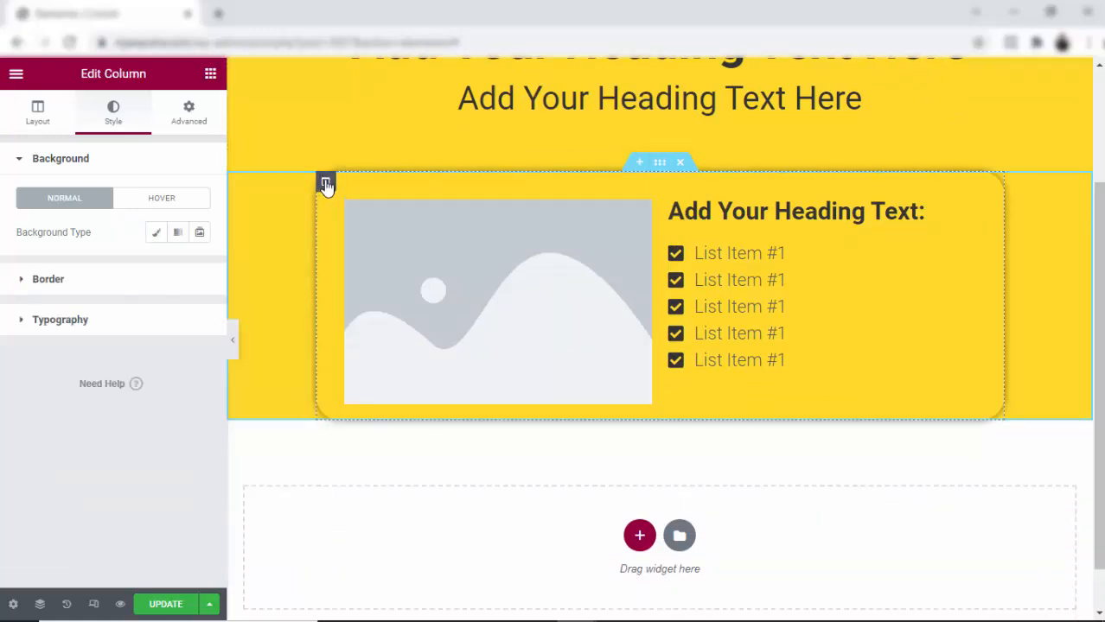
click(159, 234)
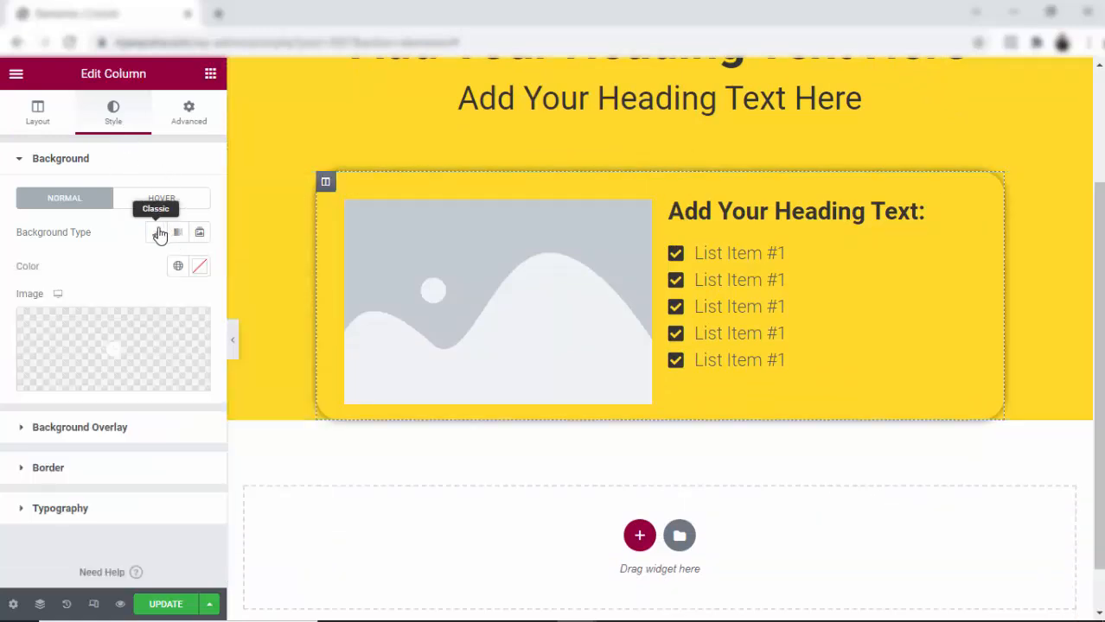
click(200, 266)
drag(209, 362, 2, 278)
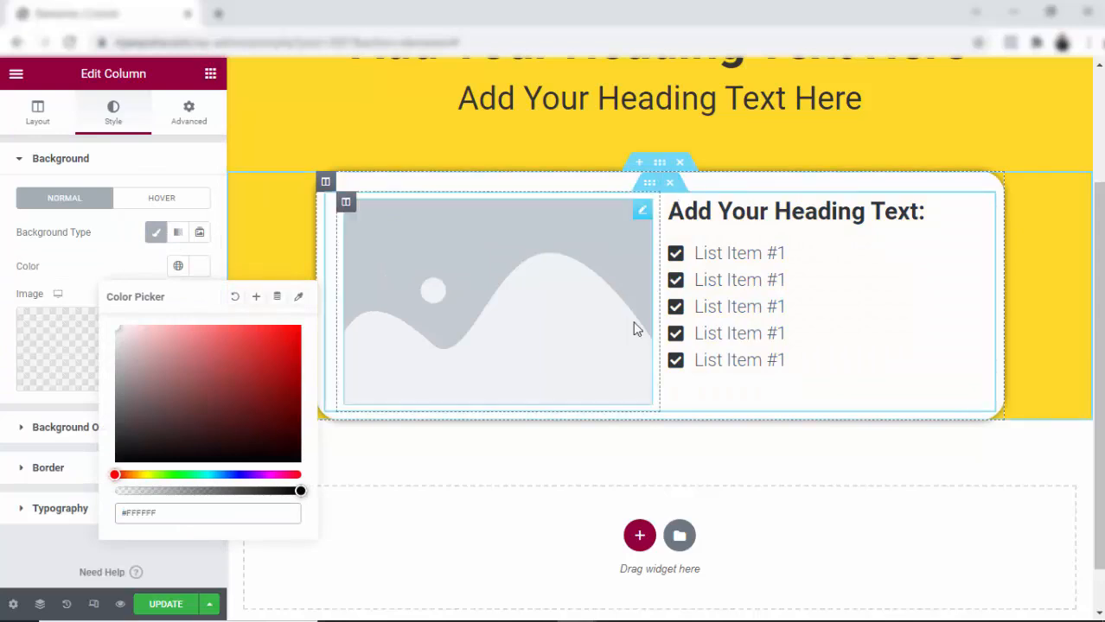
scroll(690, 355, up, 1)
scroll(691, 356, down, 1)
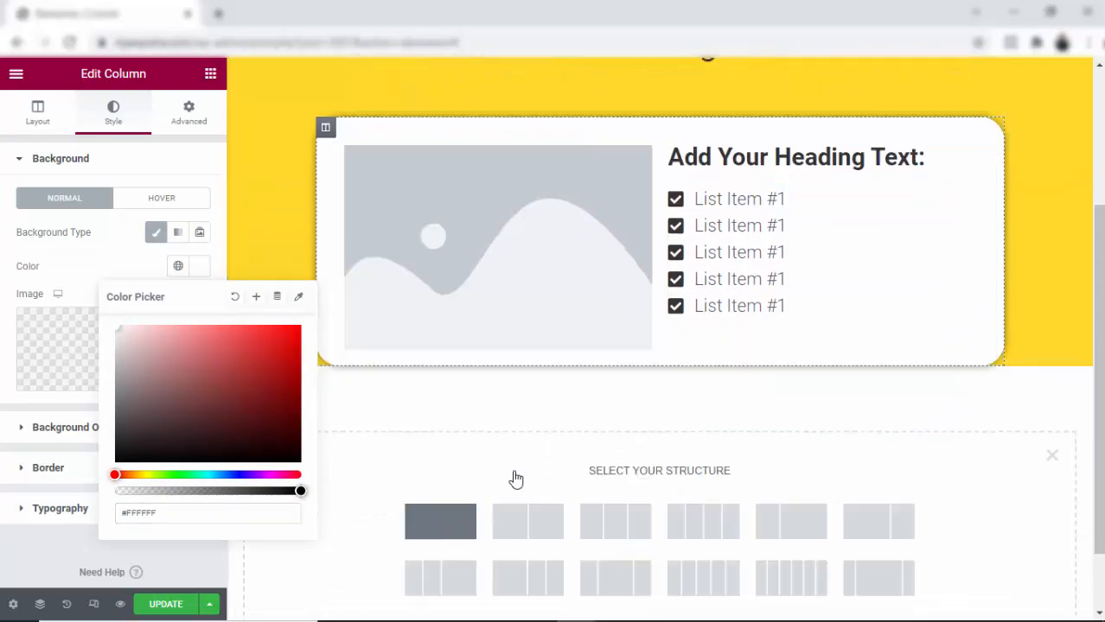
Add a single-column section below the card section and place a Spacer widget in it
click(440, 521)
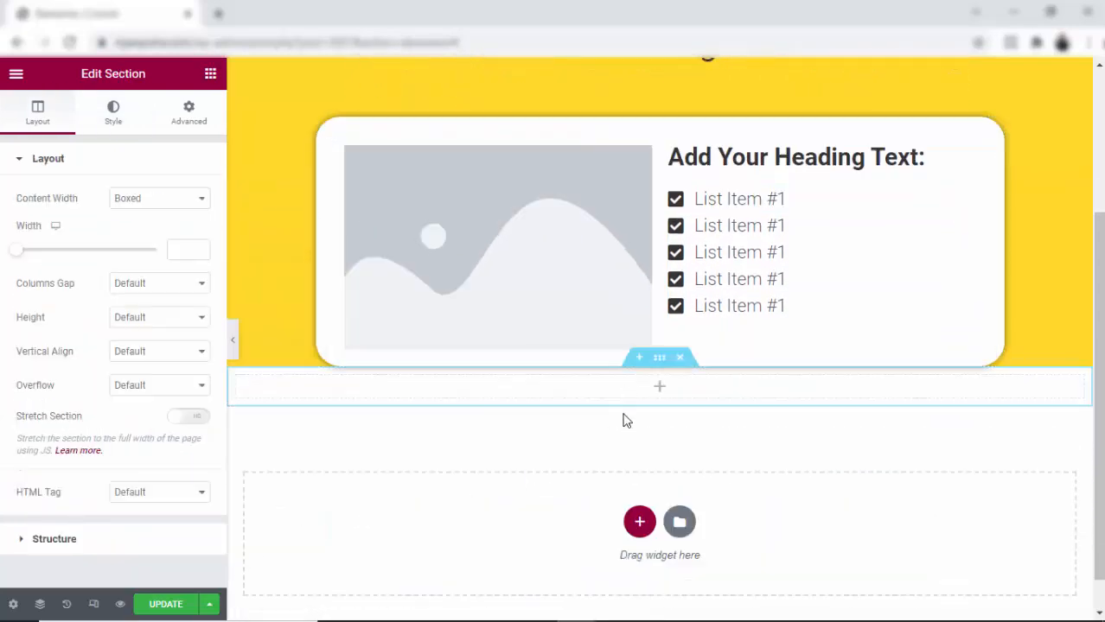
click(658, 386)
click(656, 360)
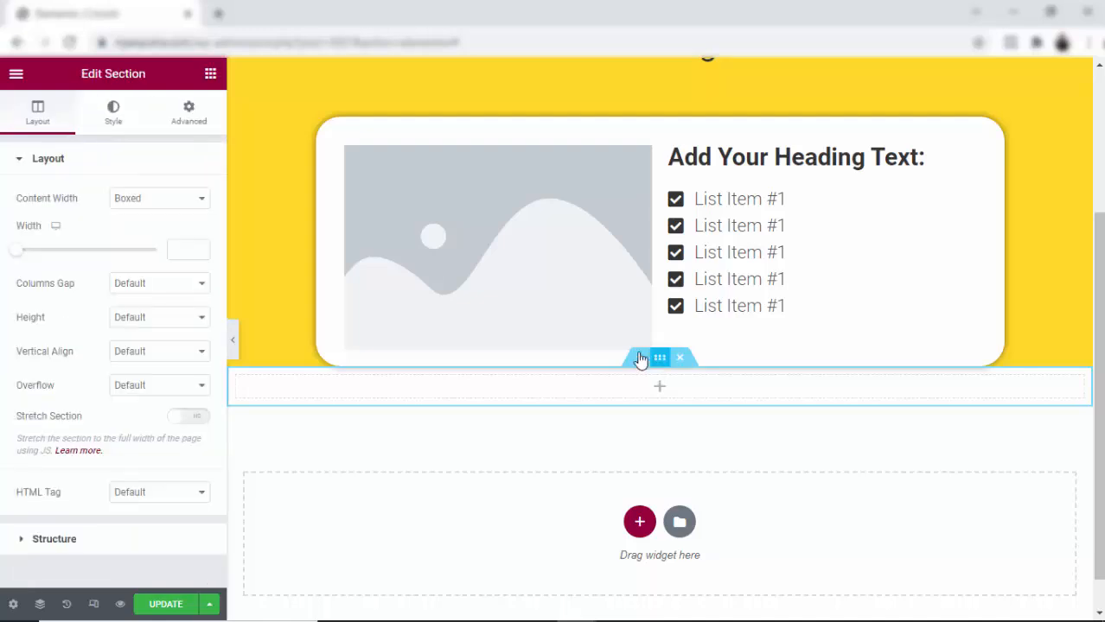
click(210, 75)
drag(188, 485, 715, 399)
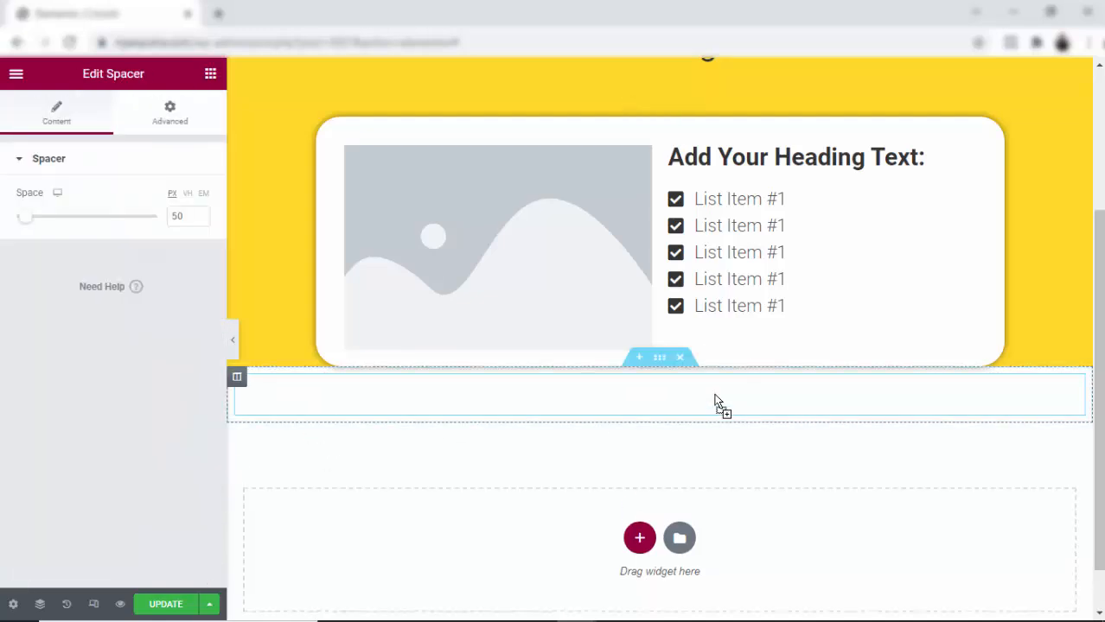
Give the spacer section a Classic background with the copied yellow #FFD928
click(659, 358)
click(116, 123)
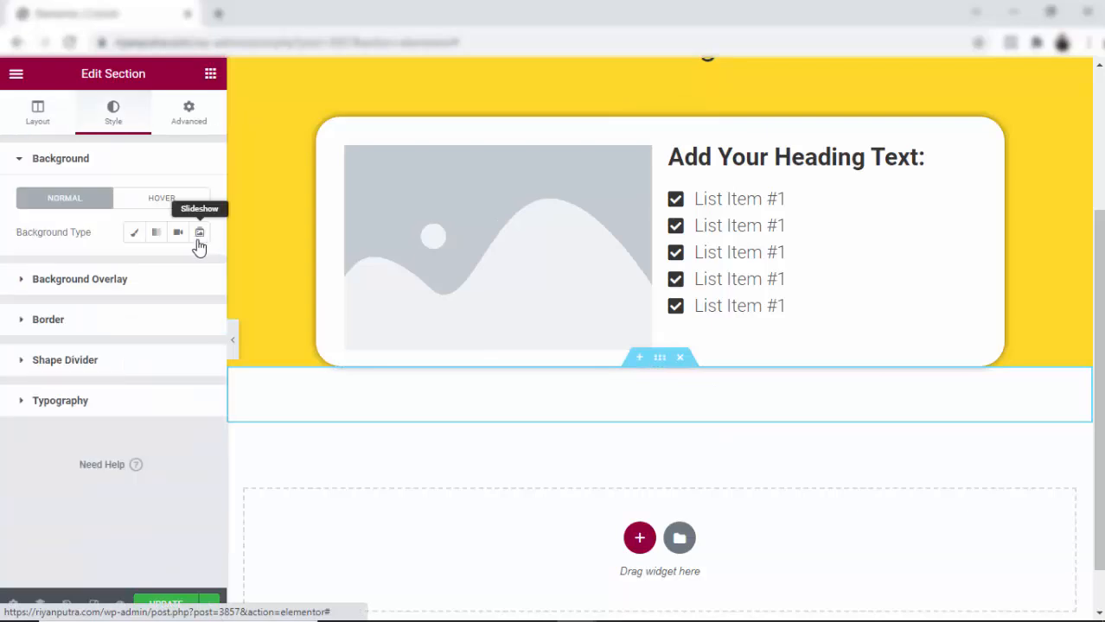
click(137, 234)
click(200, 268)
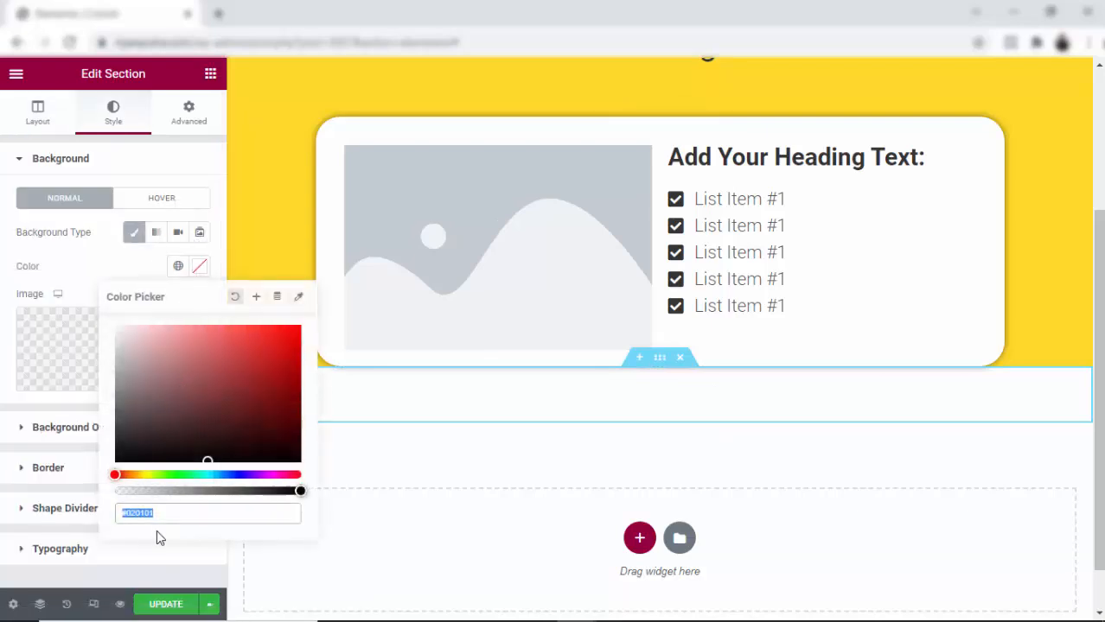
right_click(141, 517)
click(183, 342)
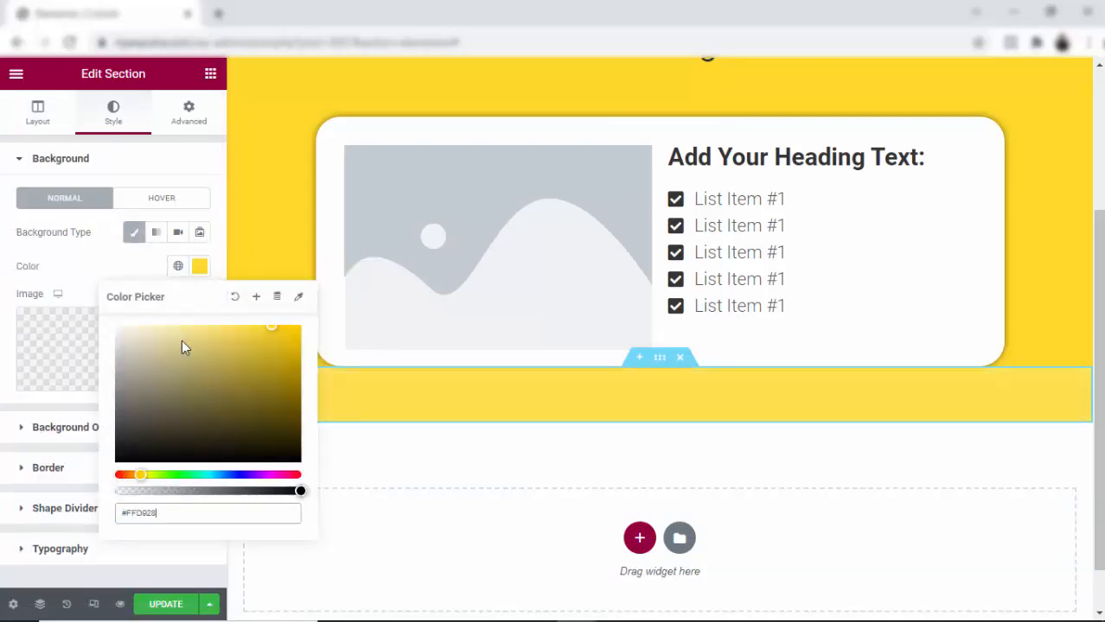
click(655, 408)
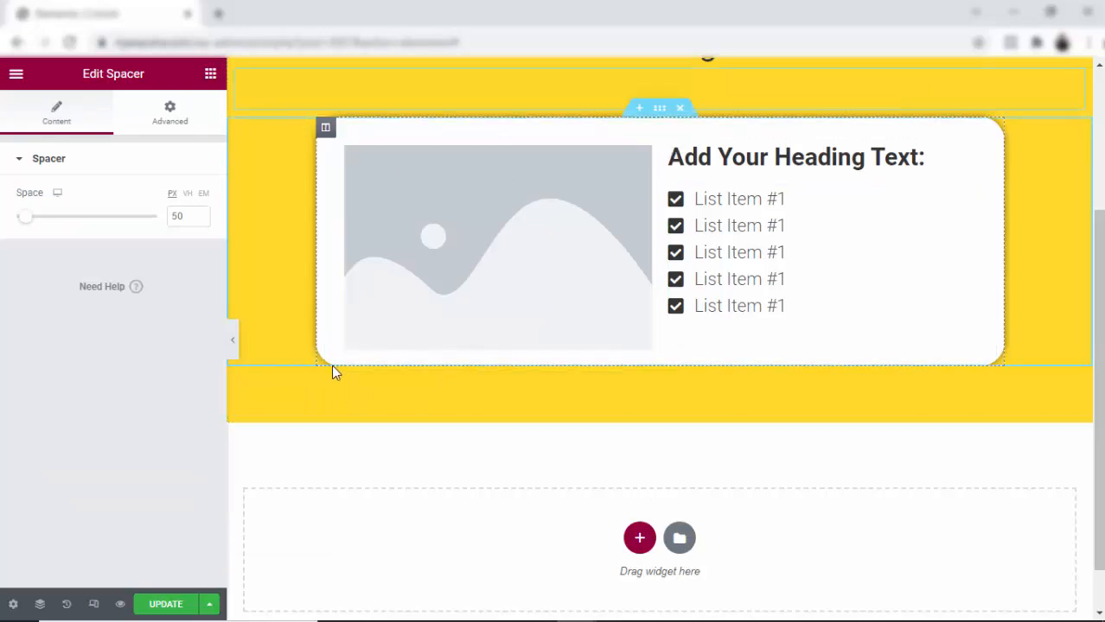
Unlink the outer card column's margins and set its bottom margin to 50 px
click(325, 129)
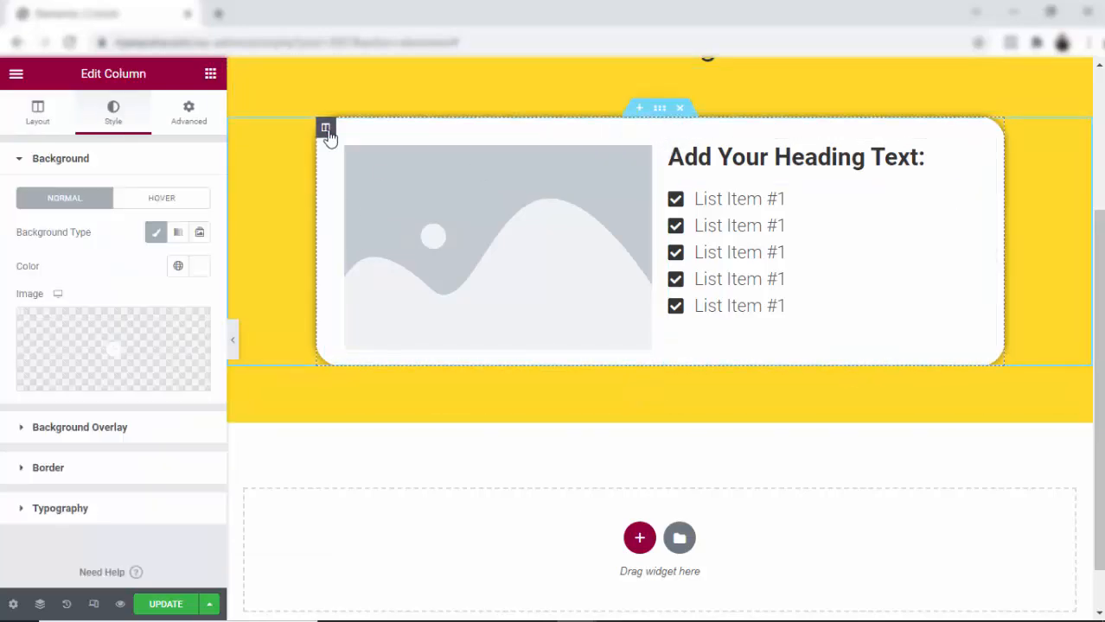
click(183, 127)
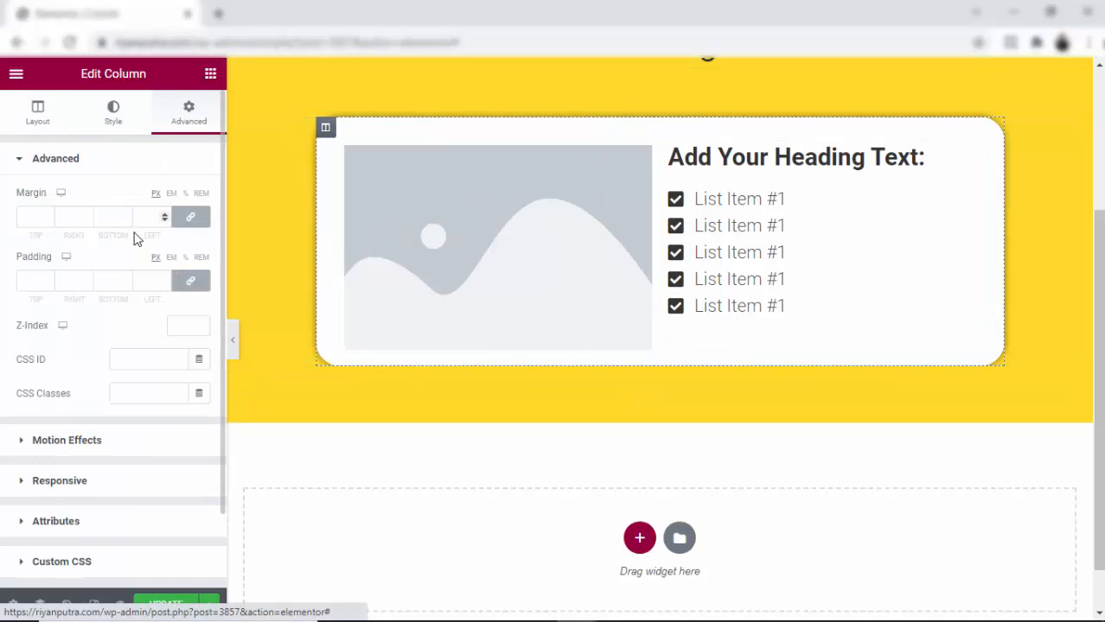
click(195, 220)
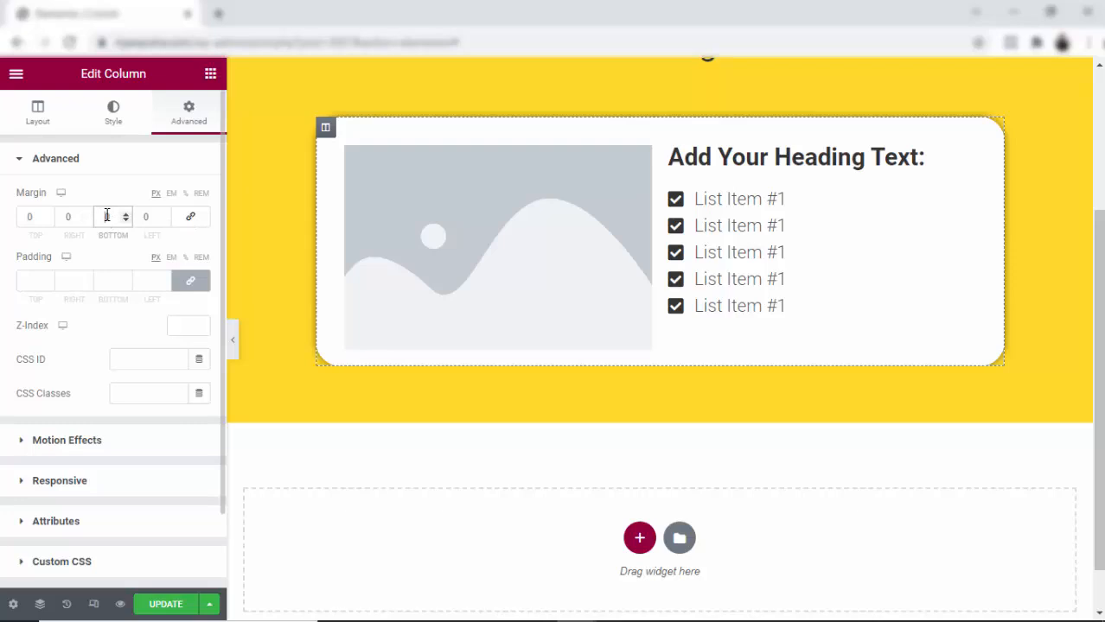
text(50)
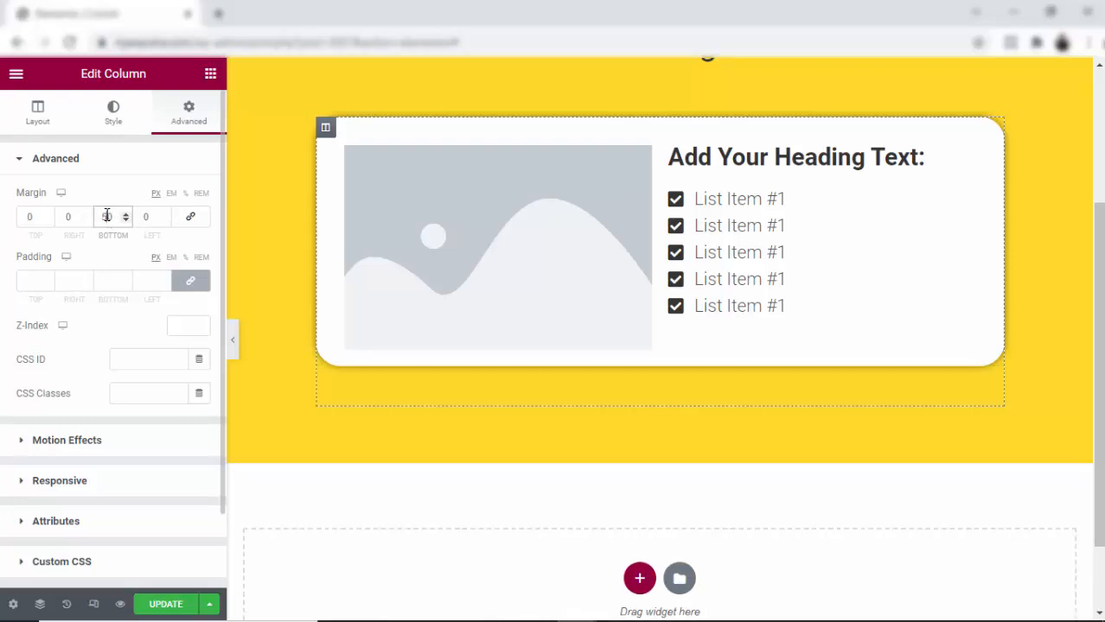
Add a Button widget below the icon list in the card and set its text to "Klik Disini"
scroll(673, 364, up, 2)
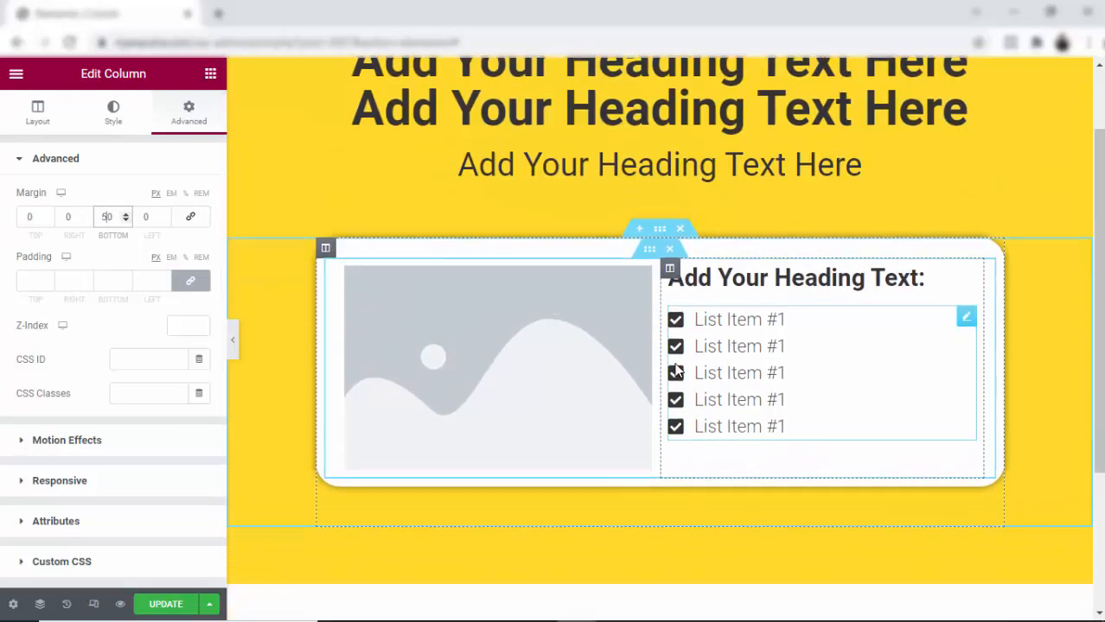
scroll(804, 318, down, 1)
click(783, 276)
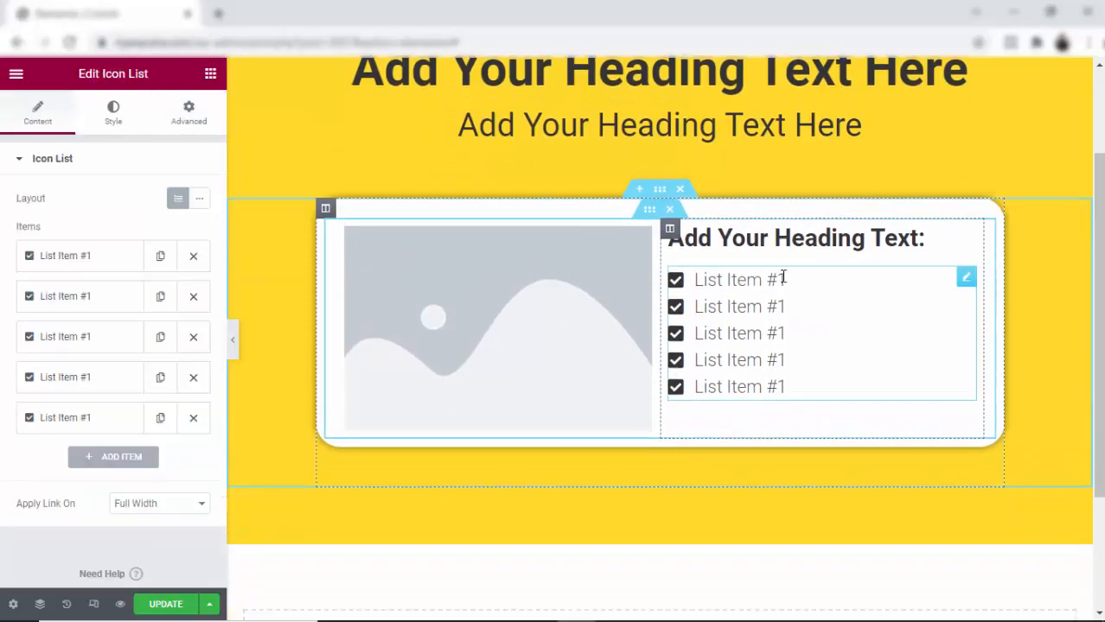
click(209, 74)
drag(173, 393, 747, 395)
drag(166, 233, 91, 228)
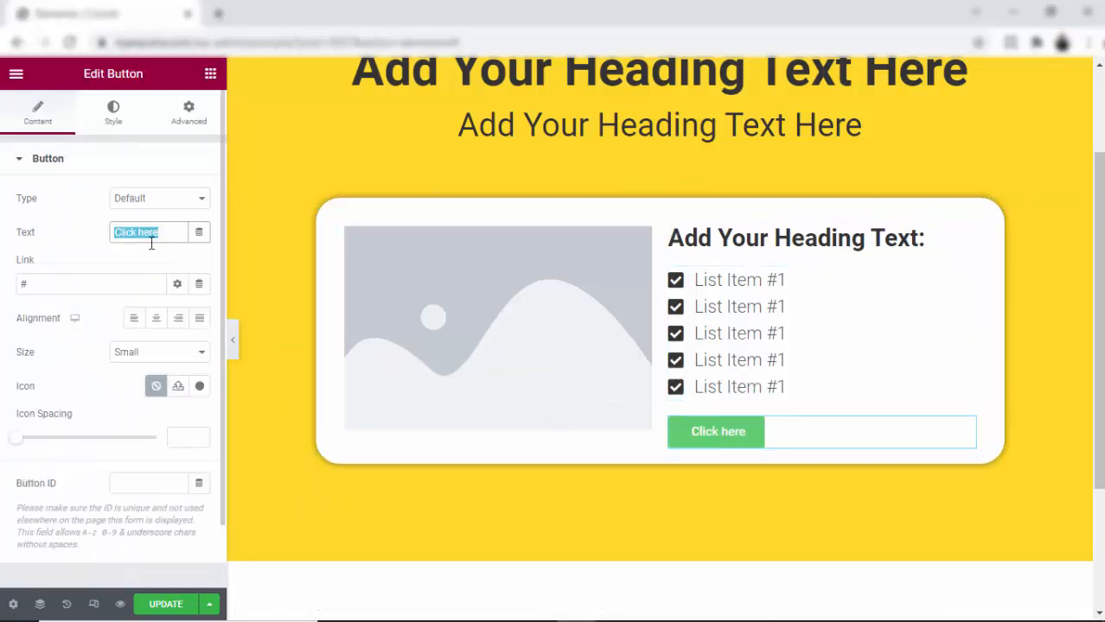
text(Klik Disini)
Update the page and look through its preview in a new browser tab
click(494, 353)
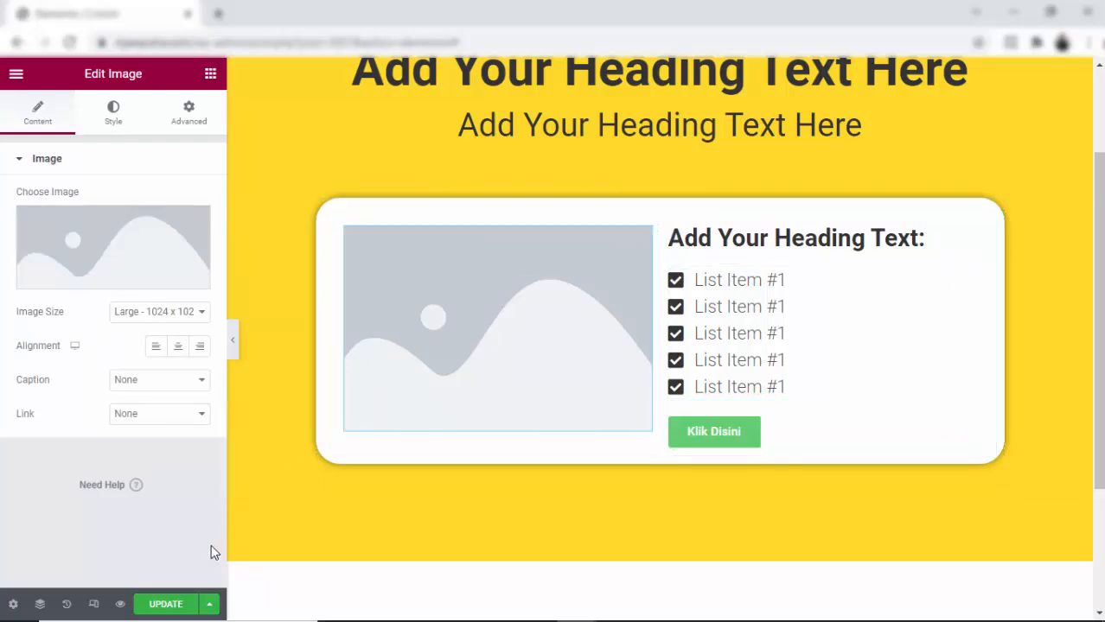
click(175, 606)
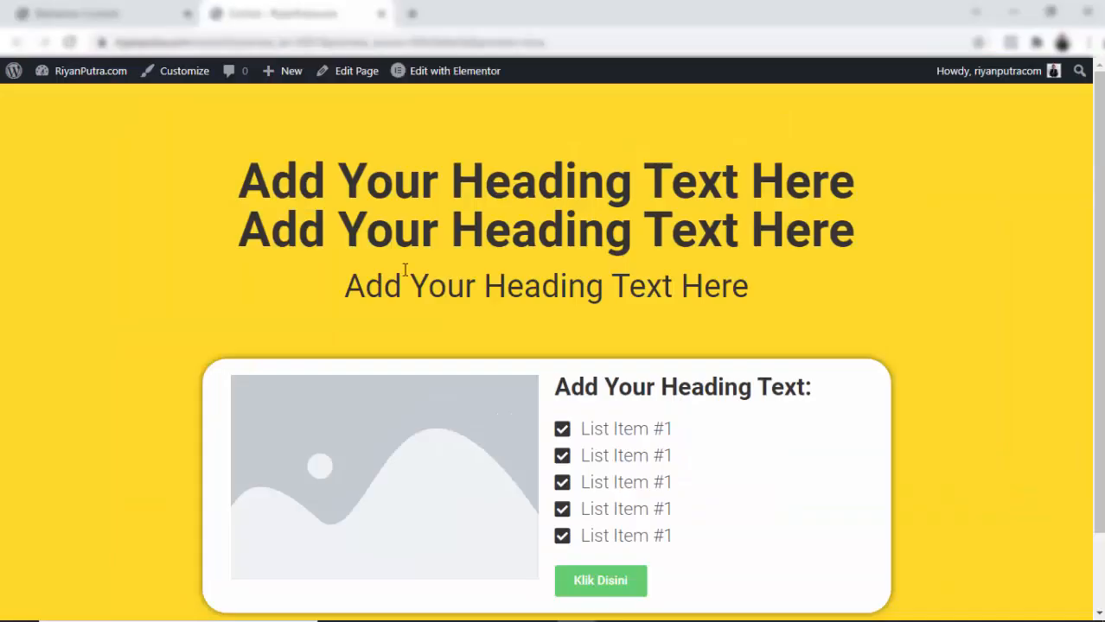
scroll(1041, 264, down, 2)
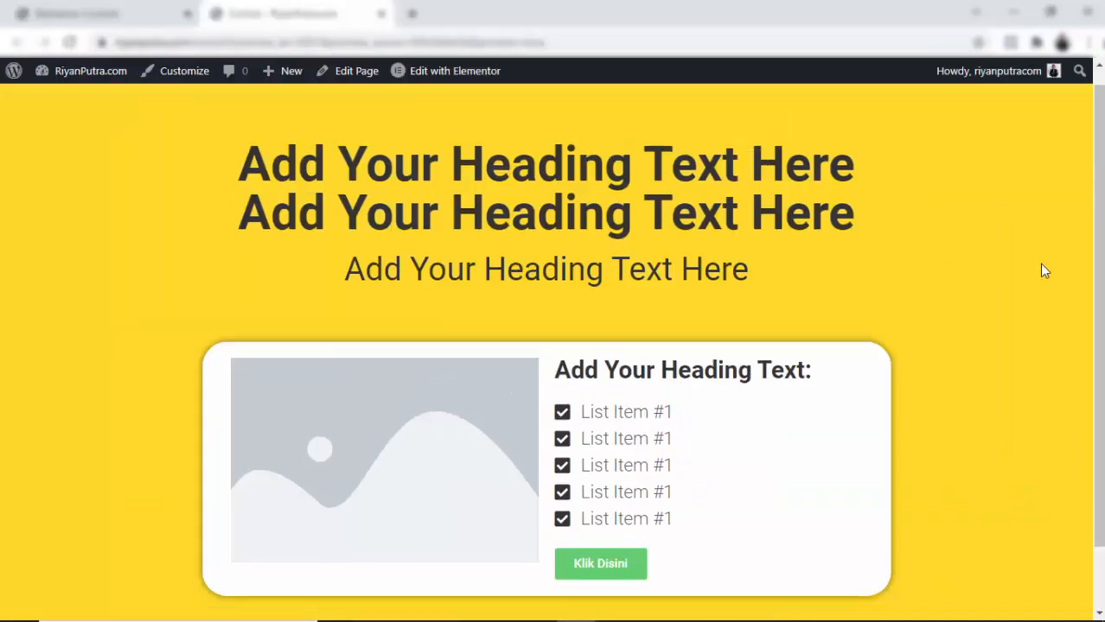
scroll(1042, 265, up, 2)
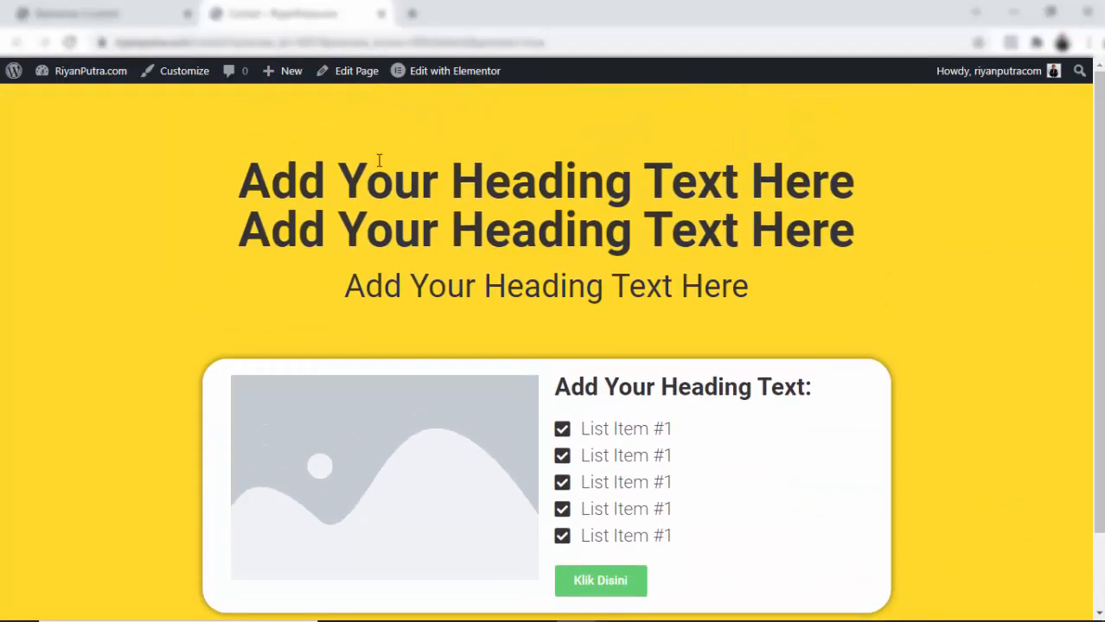
click(152, 11)
scroll(638, 280, up, 2)
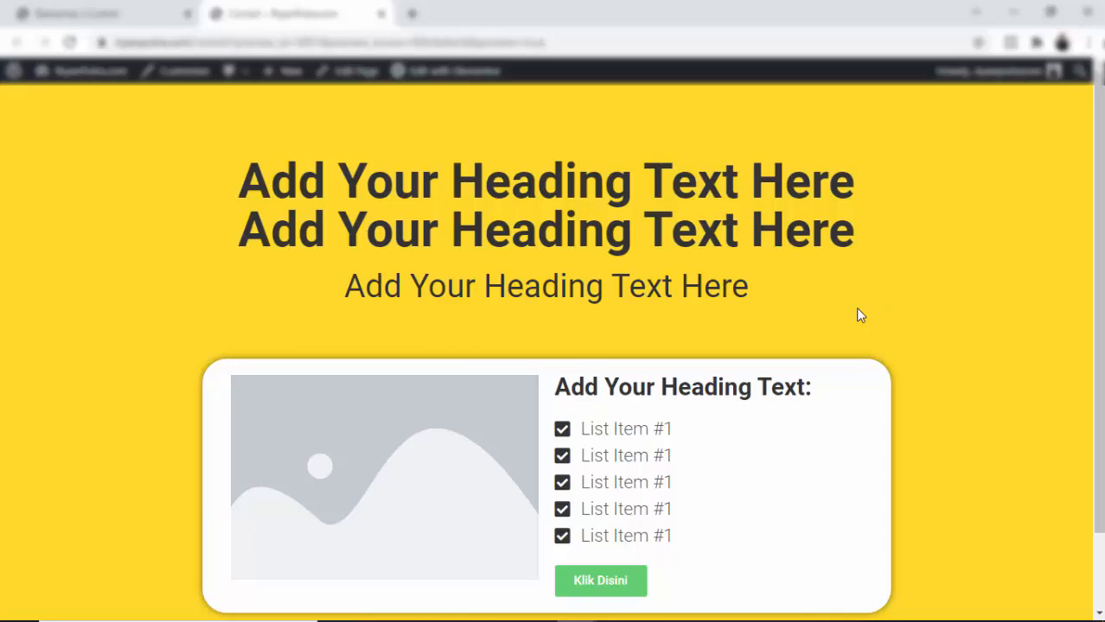
click(91, 11)
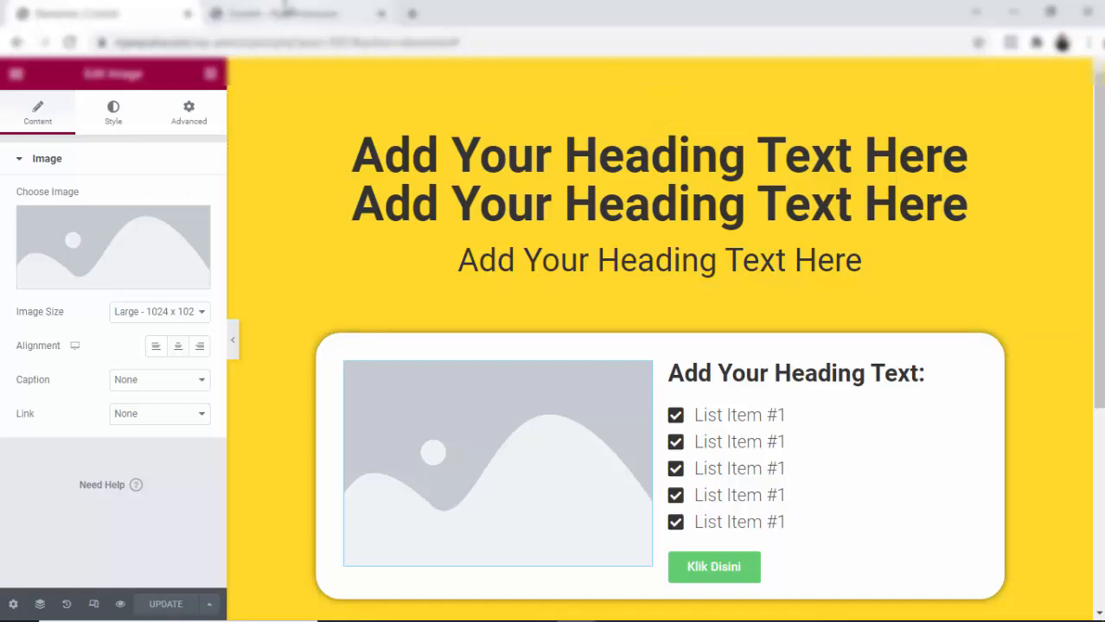
click(287, 10)
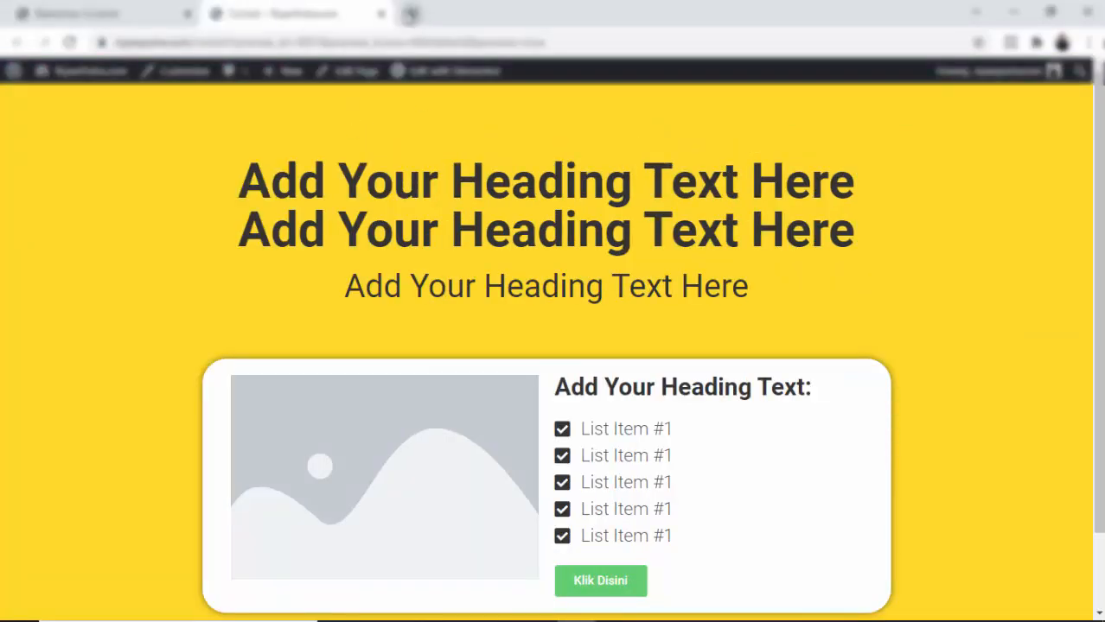
Open the Super Income ebook landing page in a new tab, examine its headline and card, and follow its download button
click(411, 14)
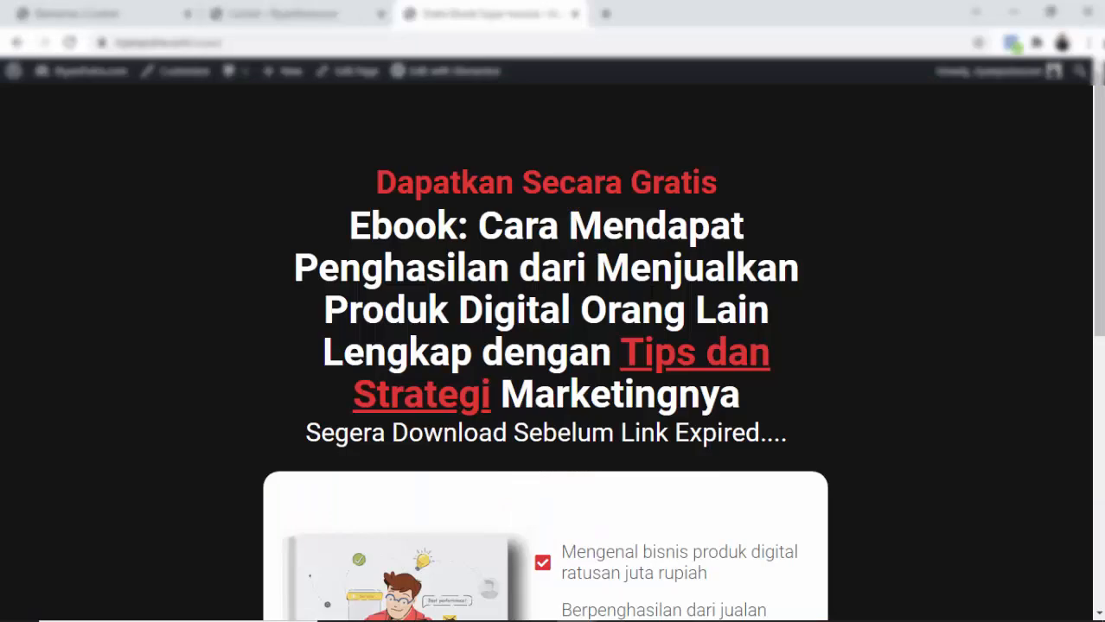
scroll(651, 292, down, 4)
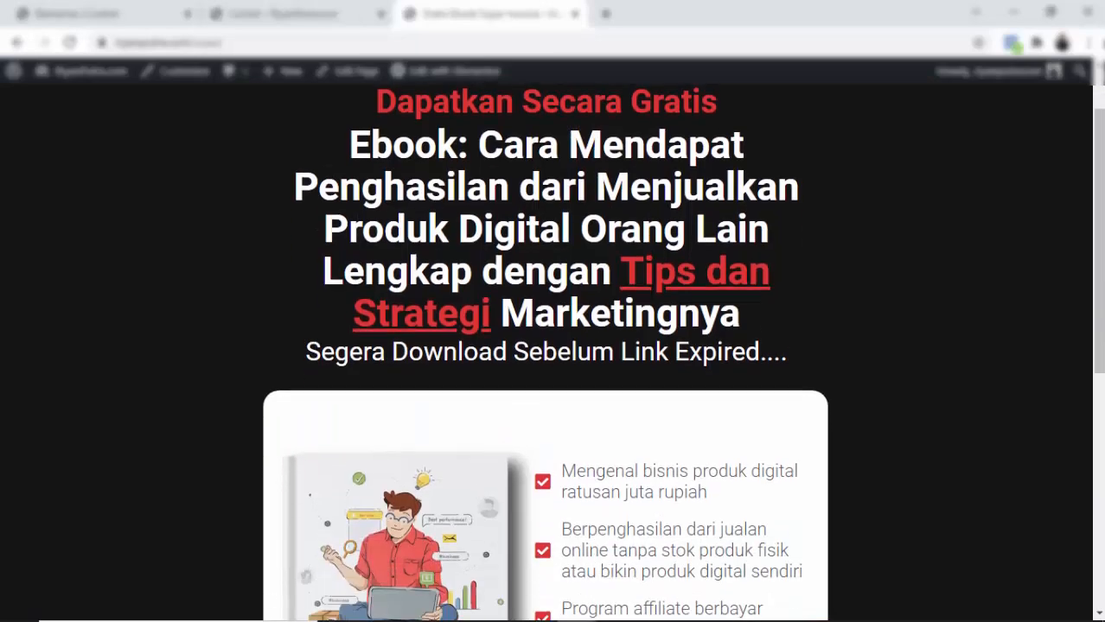
scroll(651, 292, up, 4)
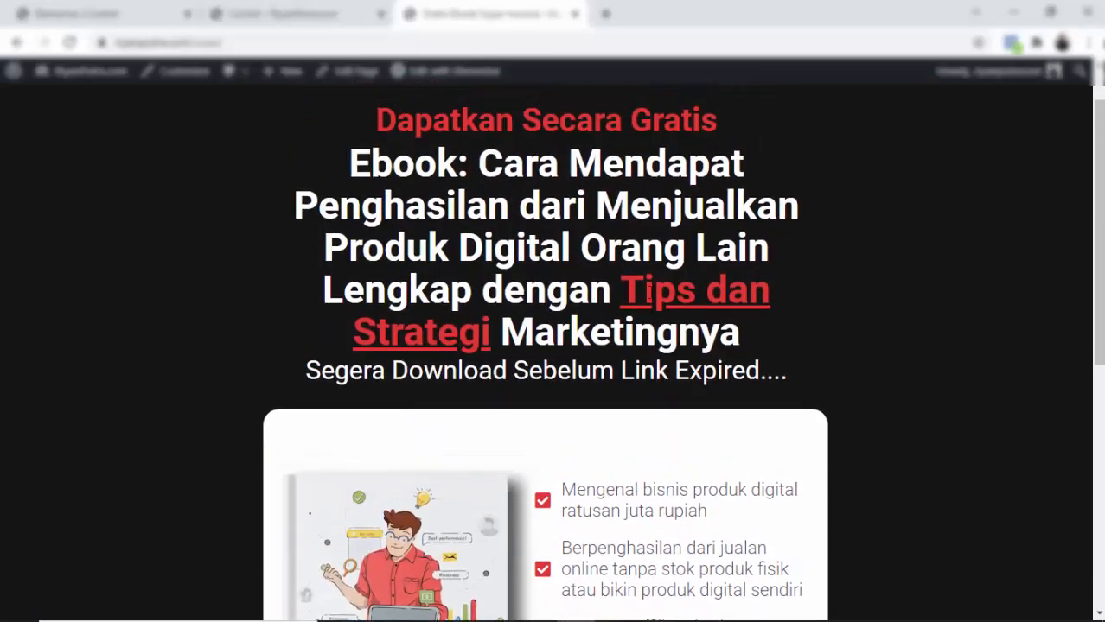
scroll(781, 327, down, 4)
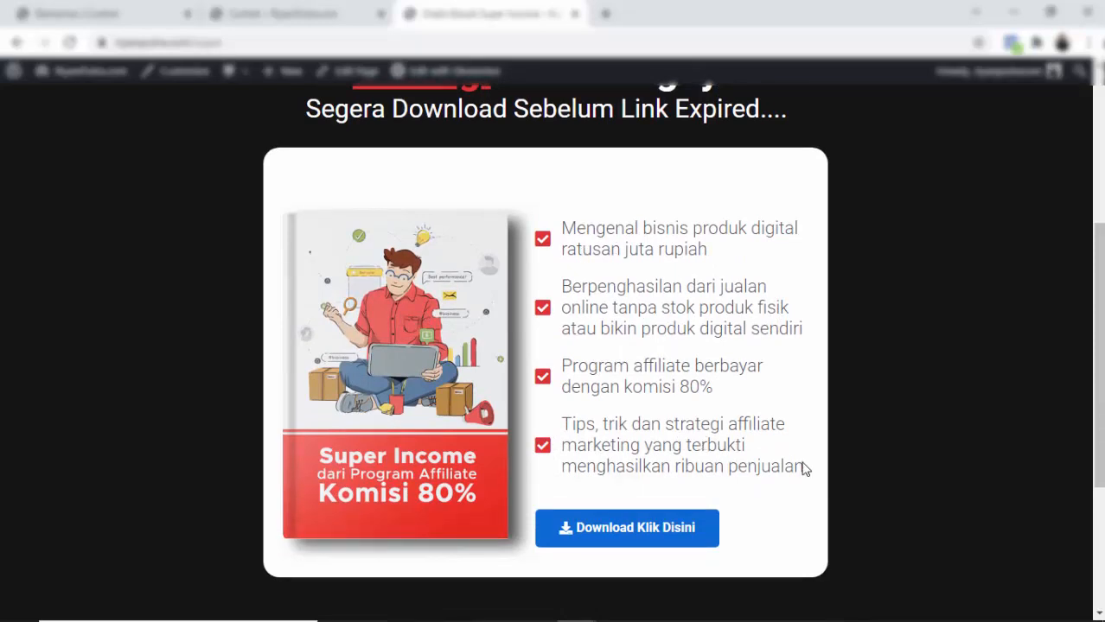
click(661, 529)
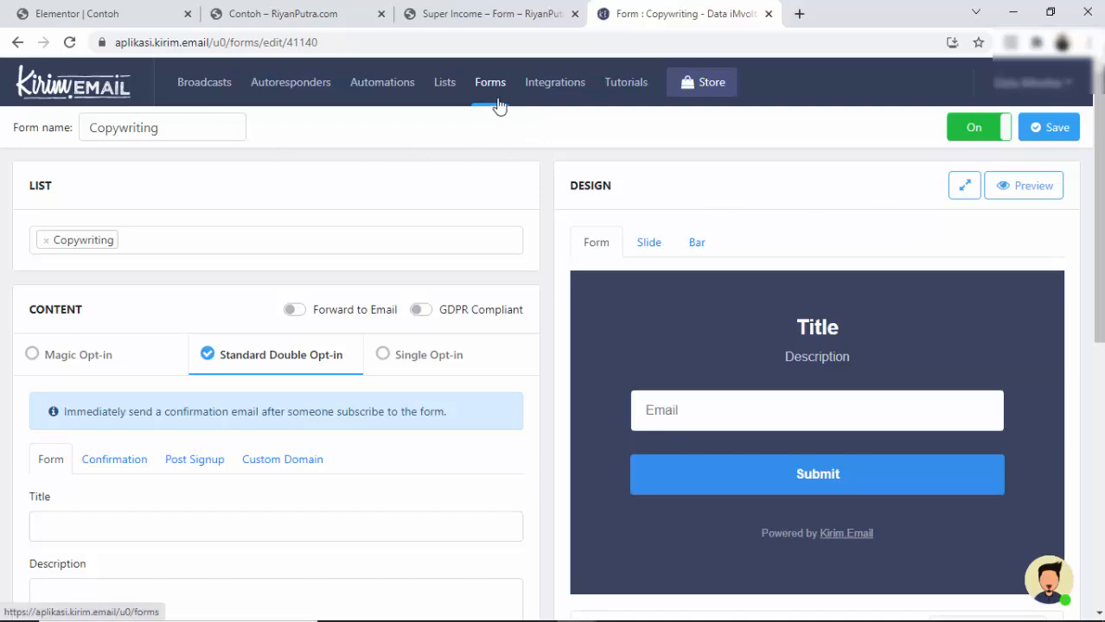
Set the Copywriting form's color theme to Light in Kirim.Email
scroll(749, 242, down, 5)
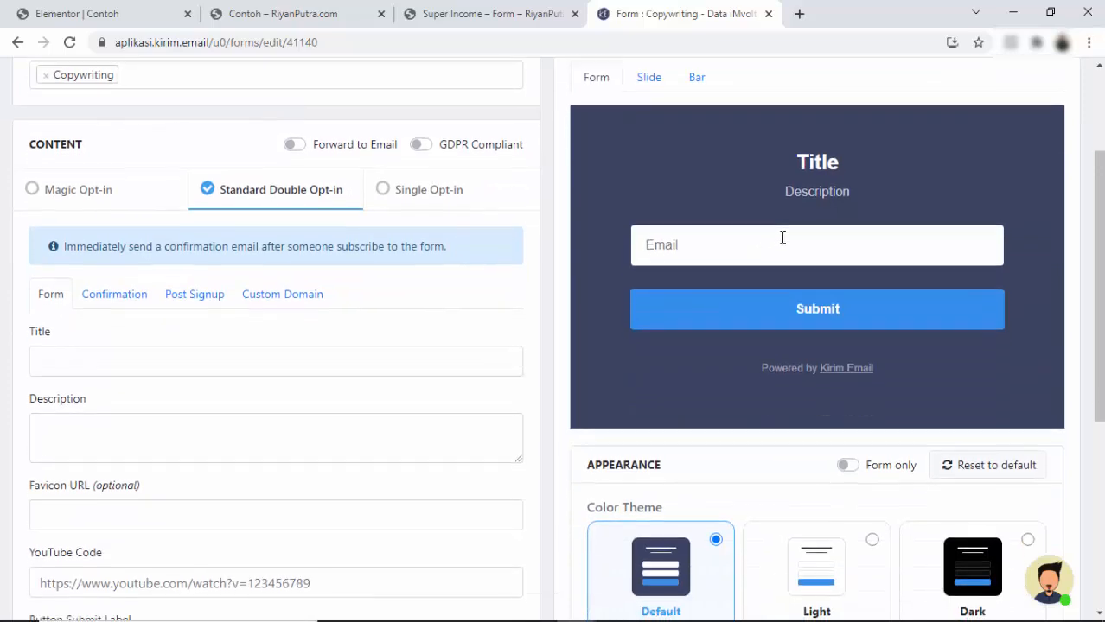
scroll(781, 237, down, 1)
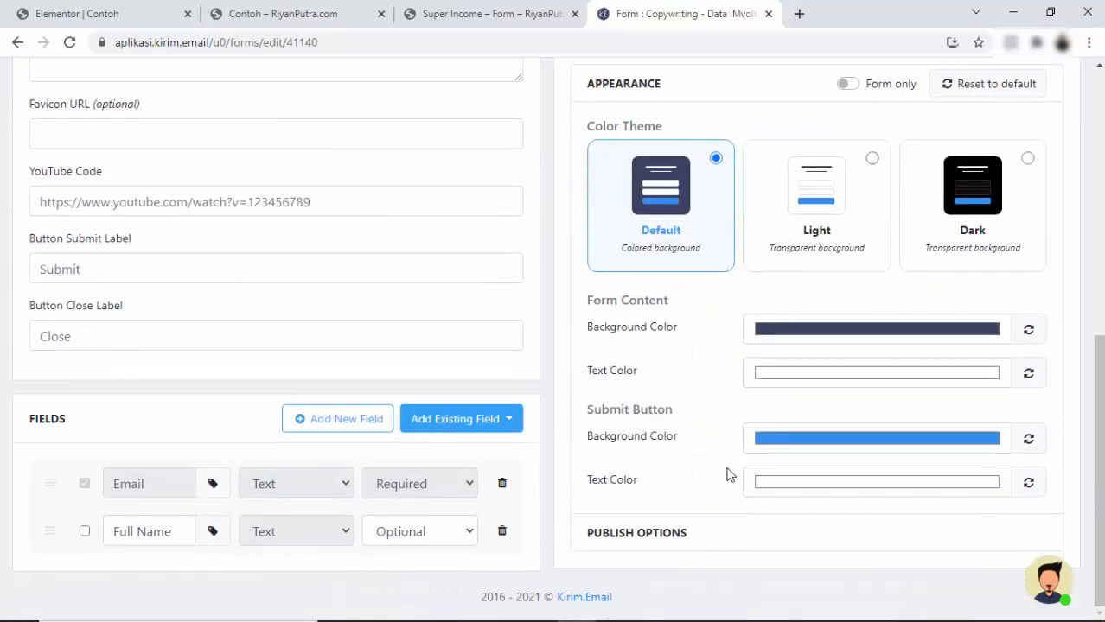
scroll(707, 529, up, 3)
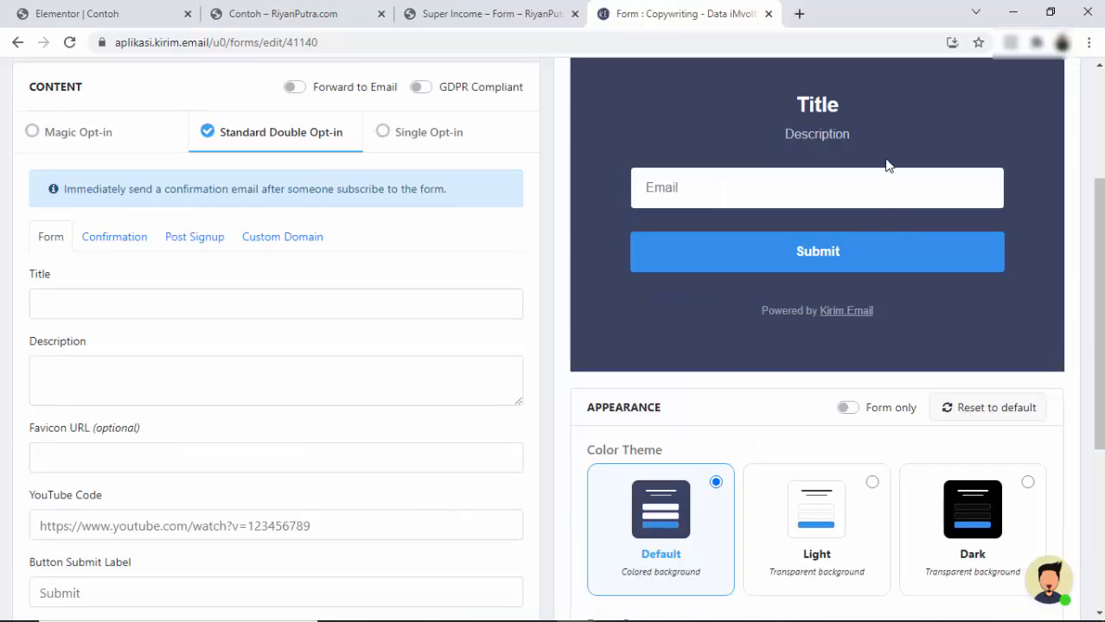
click(872, 483)
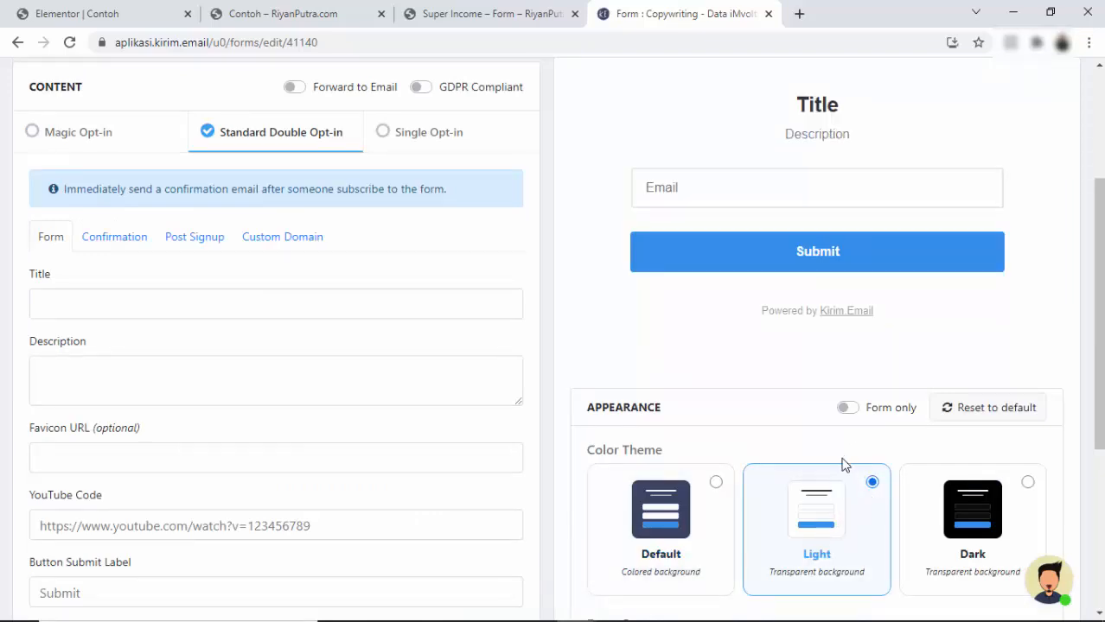
Save the Copywriting form with its current settings
scroll(843, 467, down, 3)
scroll(850, 459, up, 5)
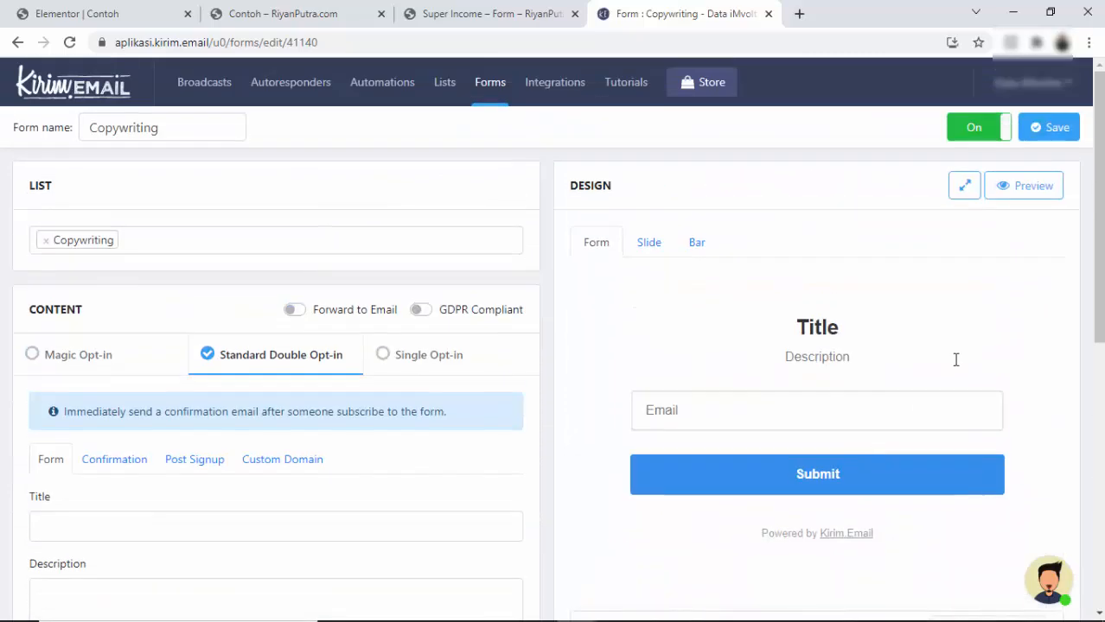
click(1054, 130)
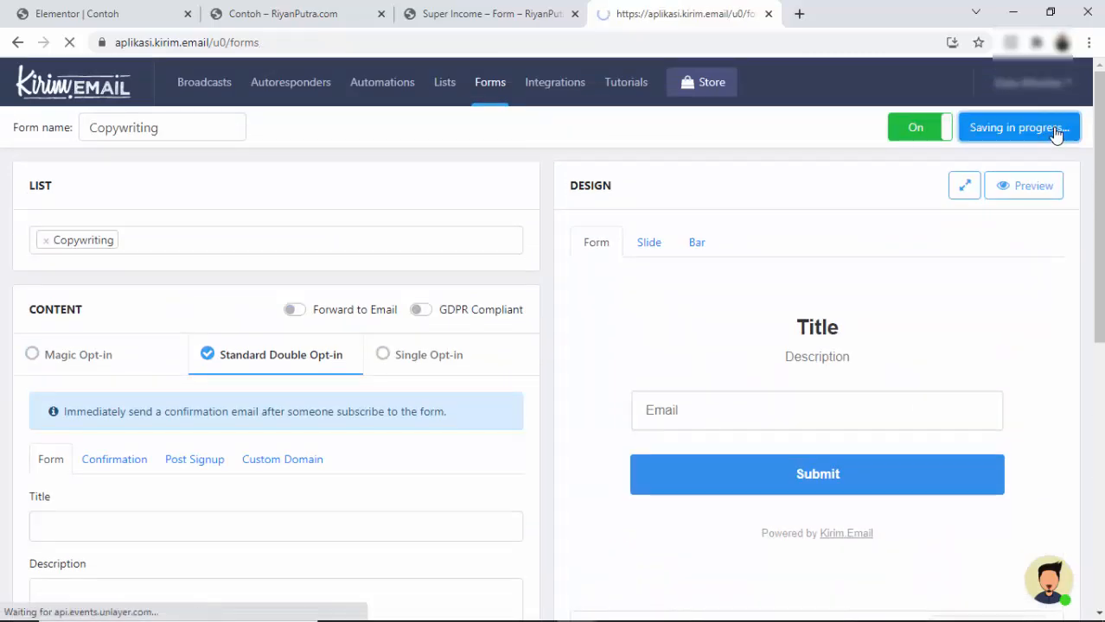
Open the Copywriting form's publish options and copy its HTML embed code
scroll(1003, 361, down, 7)
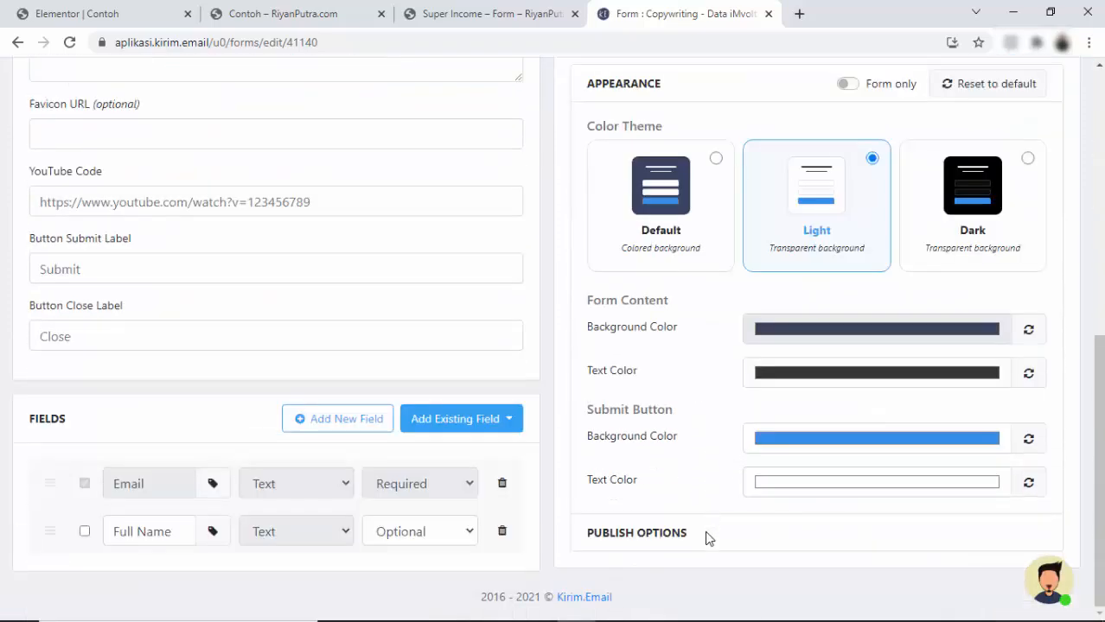
click(653, 536)
click(752, 180)
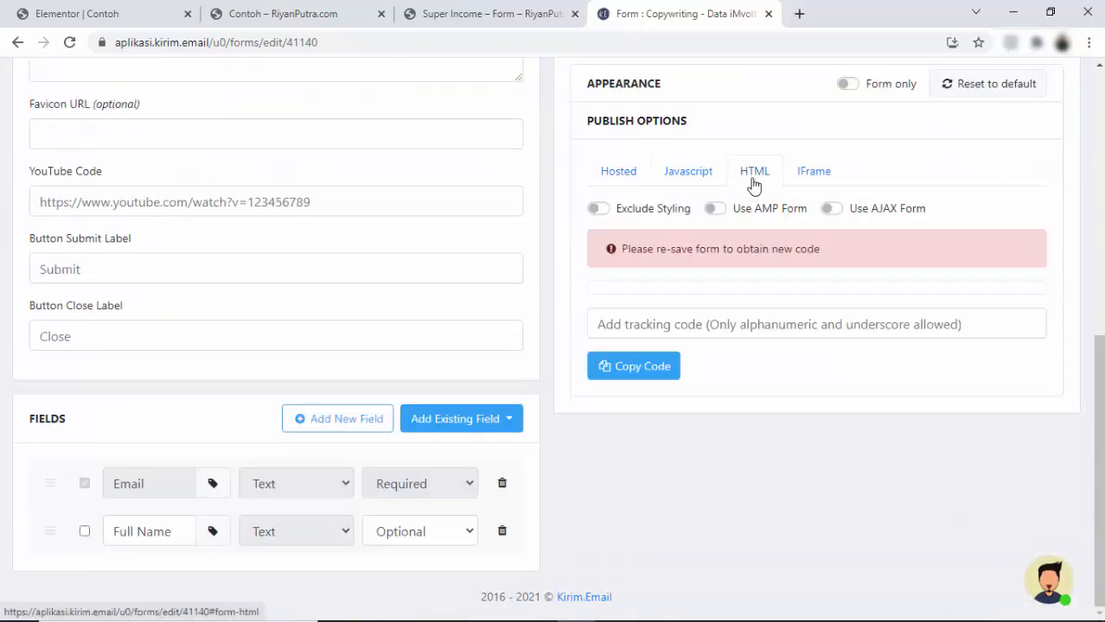
scroll(637, 521, down, 1)
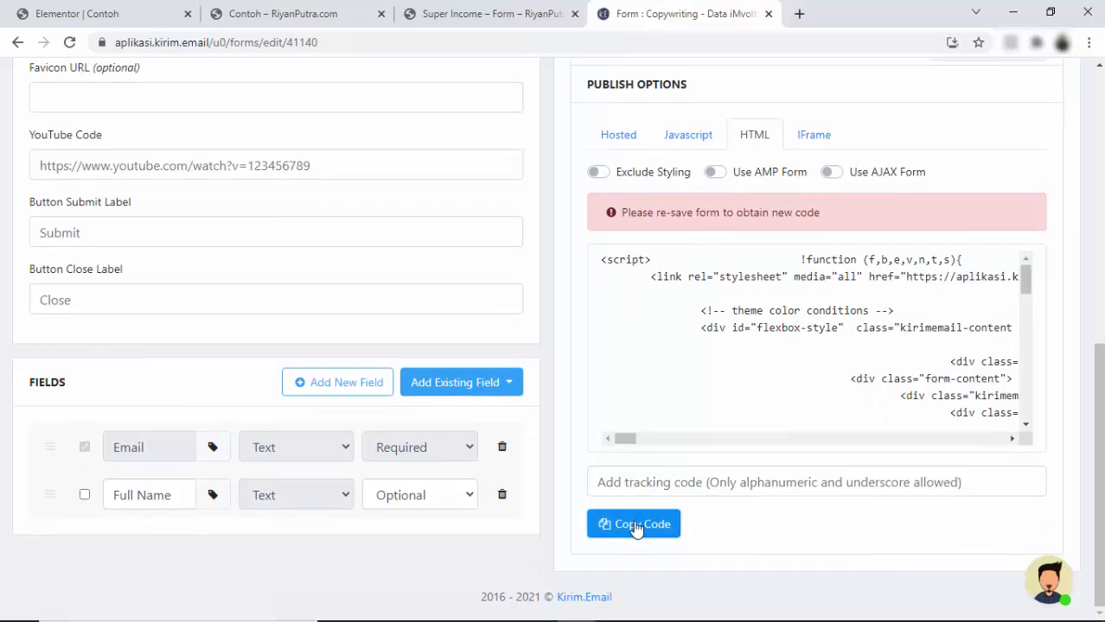
click(636, 524)
click(554, 433)
Return to the Elementor editor, check the Super Income form page for reference, and add an HTML widget between the card's icon list and button
click(282, 14)
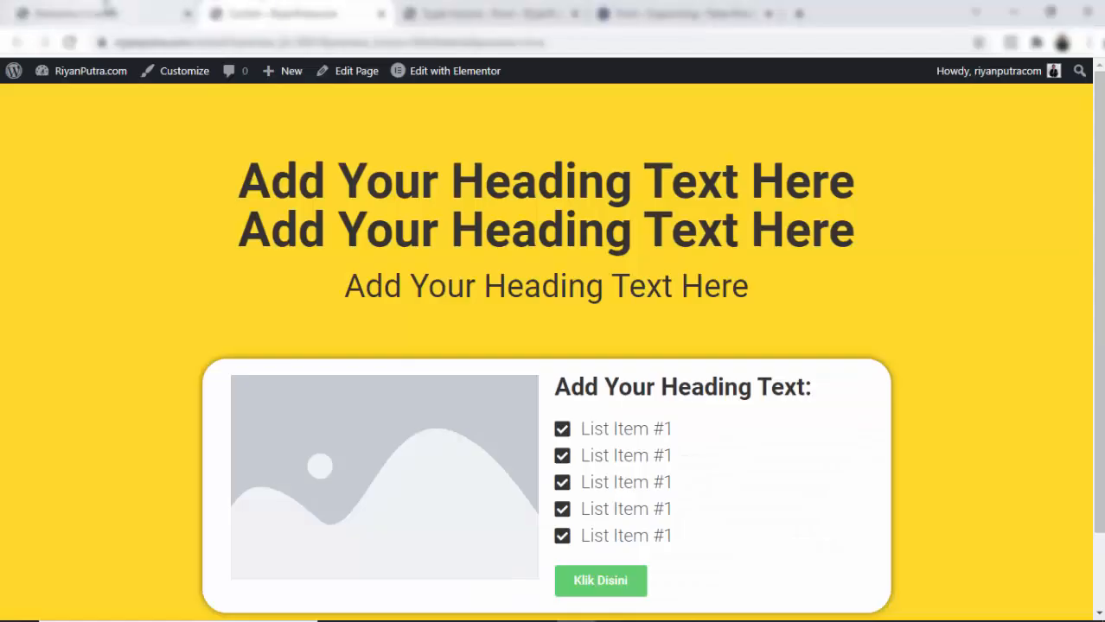
click(105, 10)
scroll(681, 354, down, 1)
scroll(680, 349, down, 1)
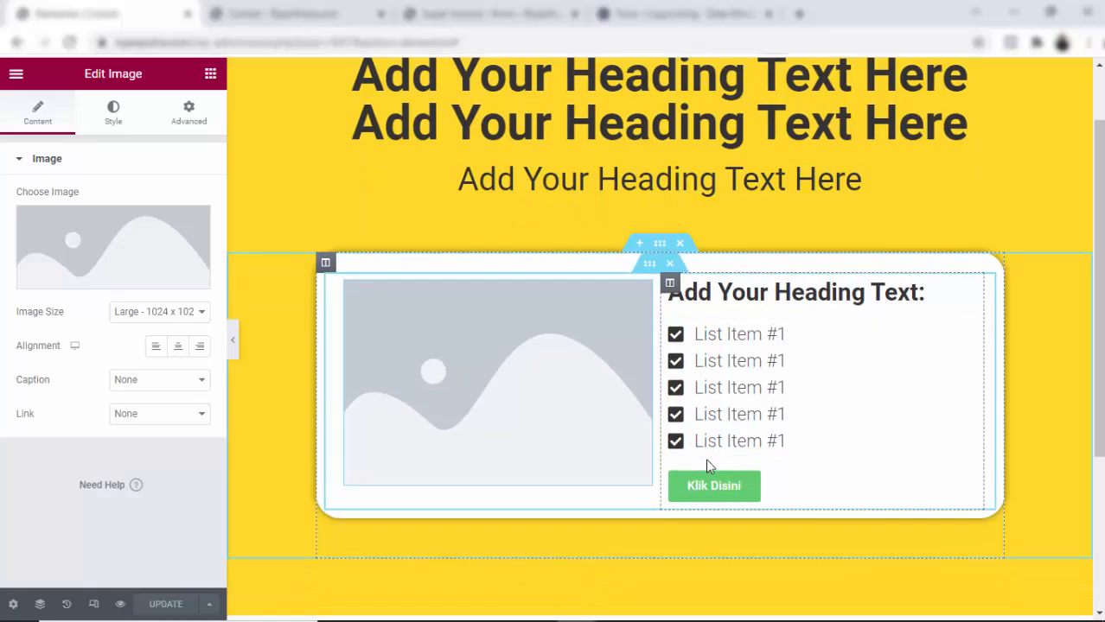
click(489, 14)
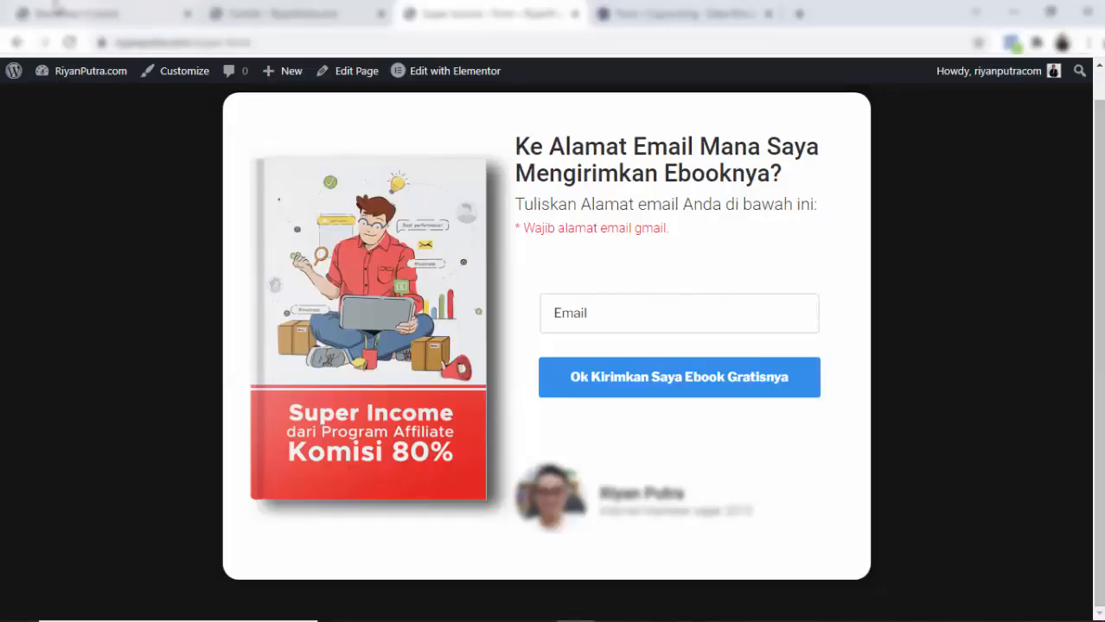
click(77, 13)
click(210, 73)
scroll(158, 359, down, 15)
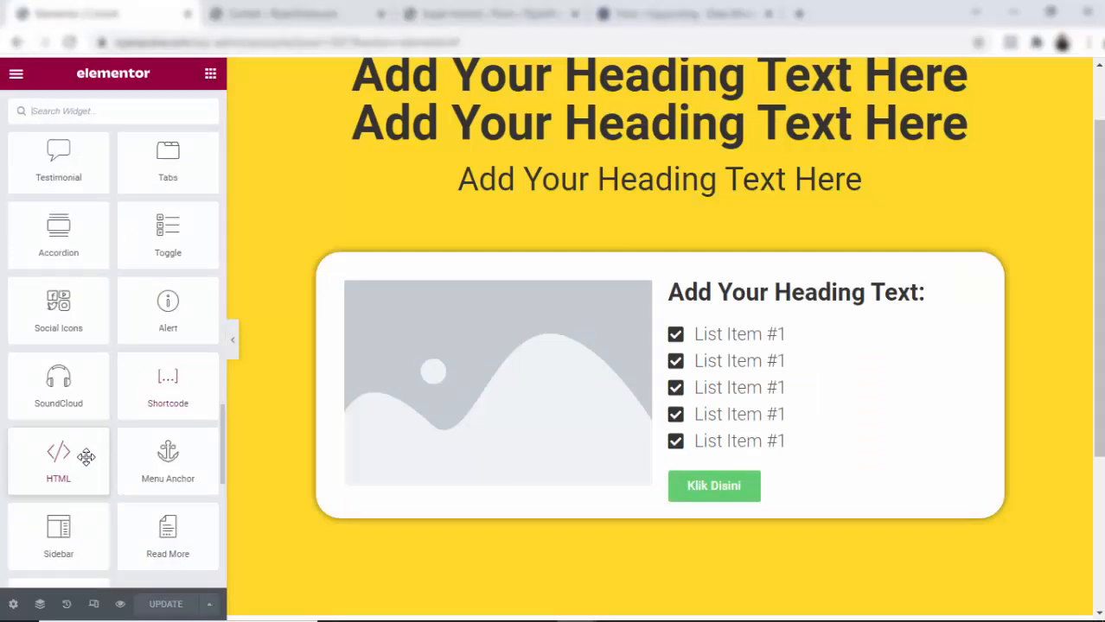
drag(87, 457, 783, 434)
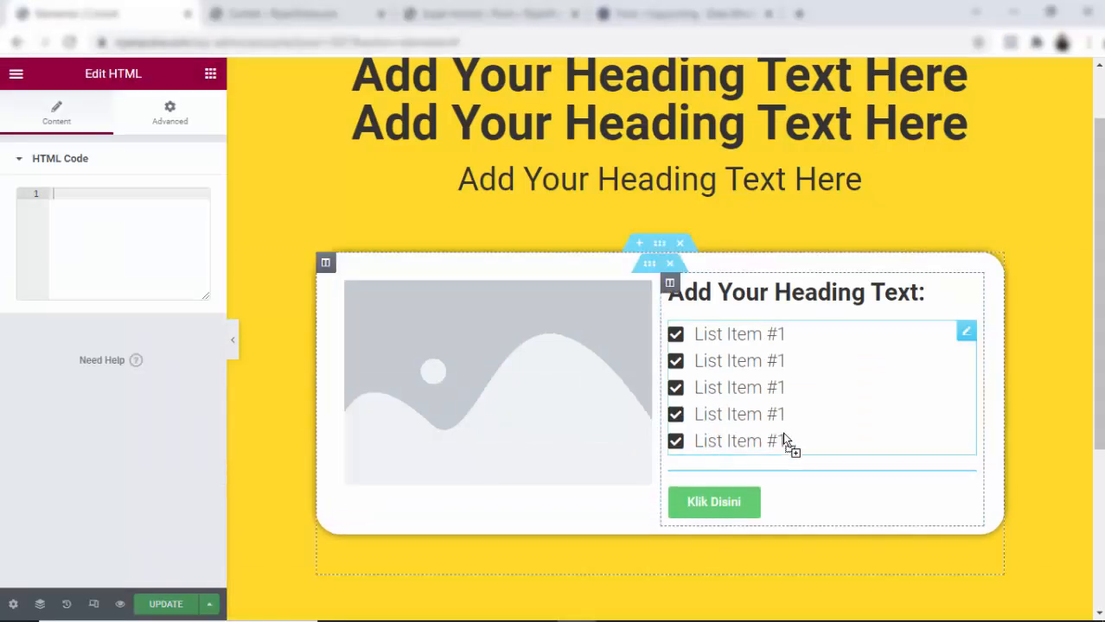
Paste the copied Kirim.Email form code into the new HTML widget and check the form in the card
click(90, 194)
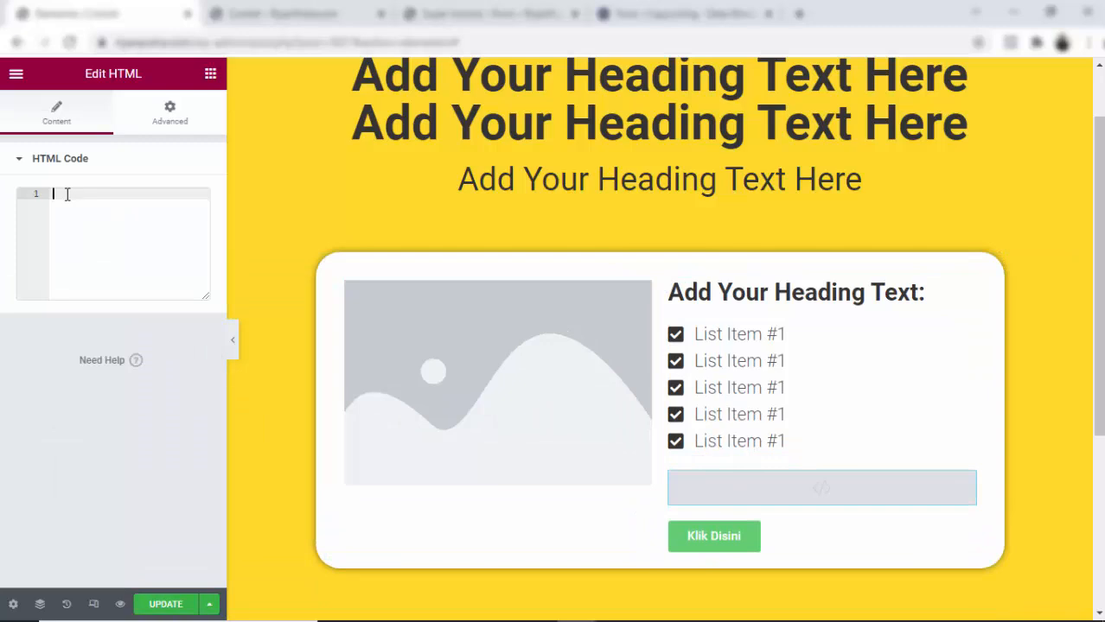
right_click(67, 194)
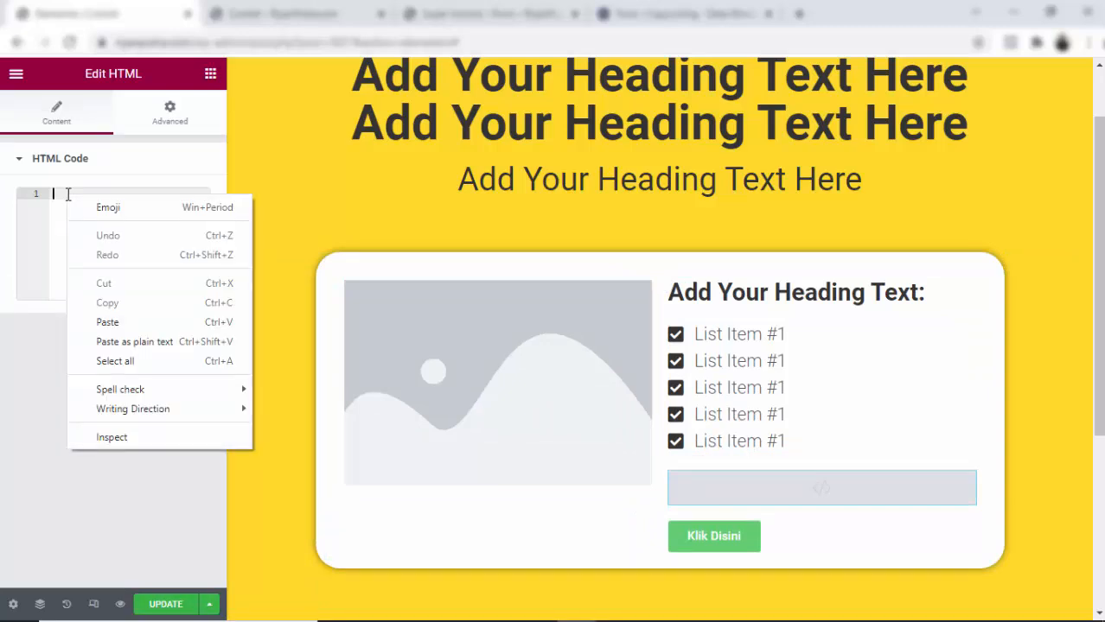
click(107, 322)
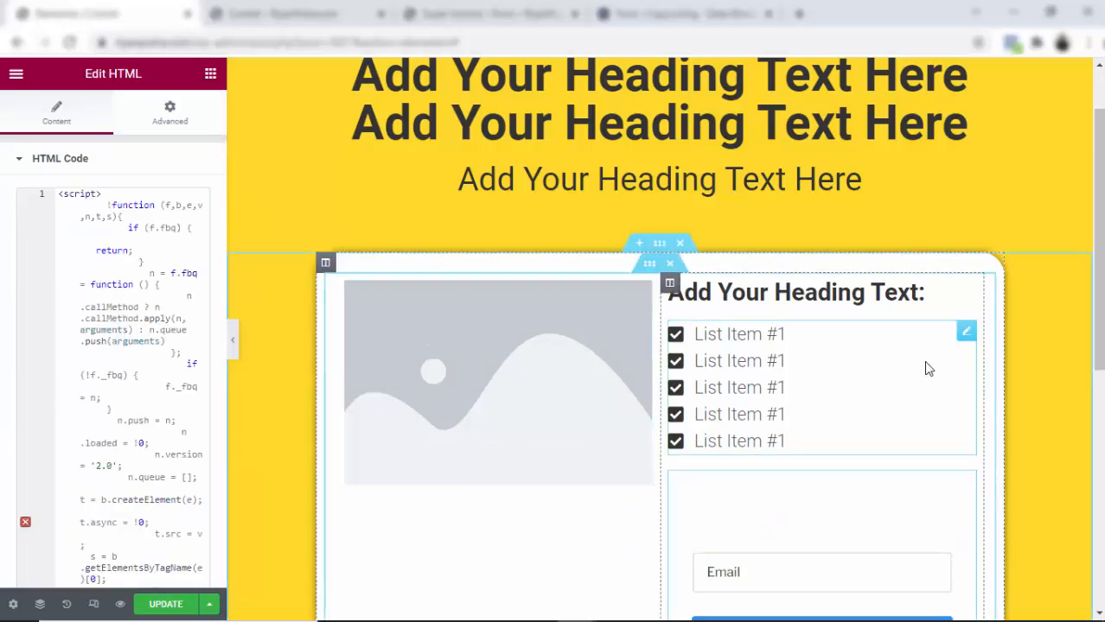
scroll(925, 363, down, 3)
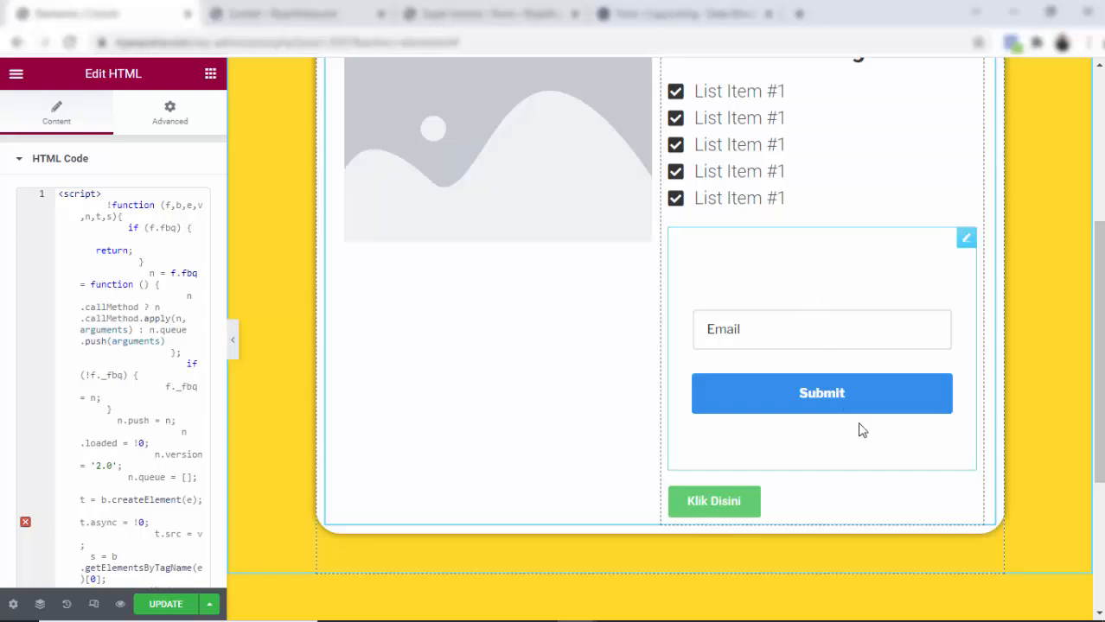
scroll(830, 363, up, 3)
Delete the icon list from the card and select the heading above the form
right_click(826, 354)
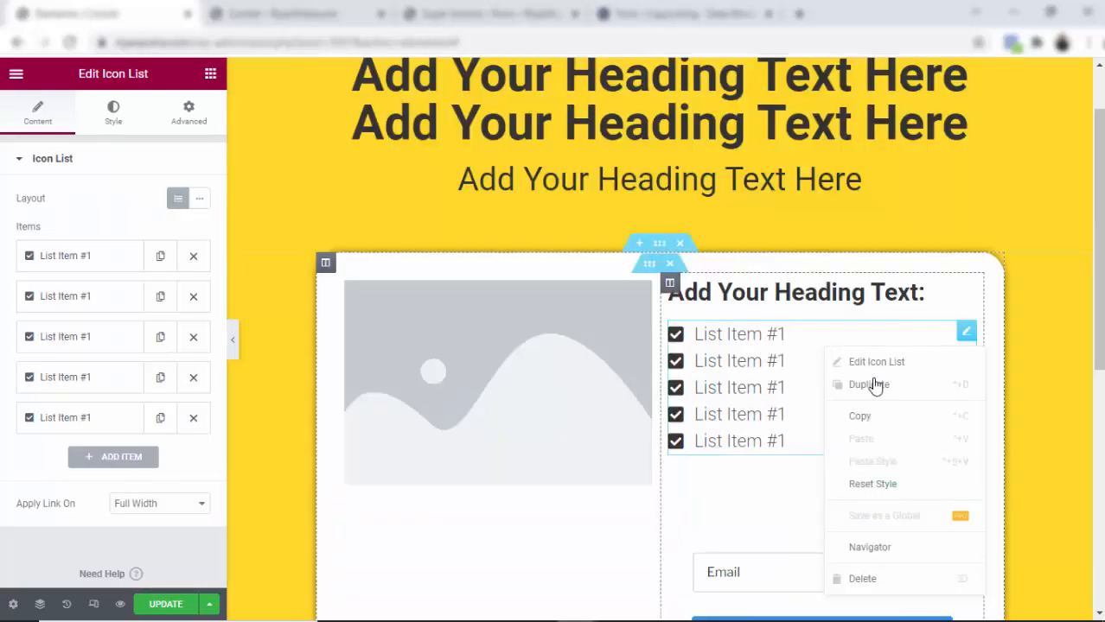
click(897, 580)
click(933, 294)
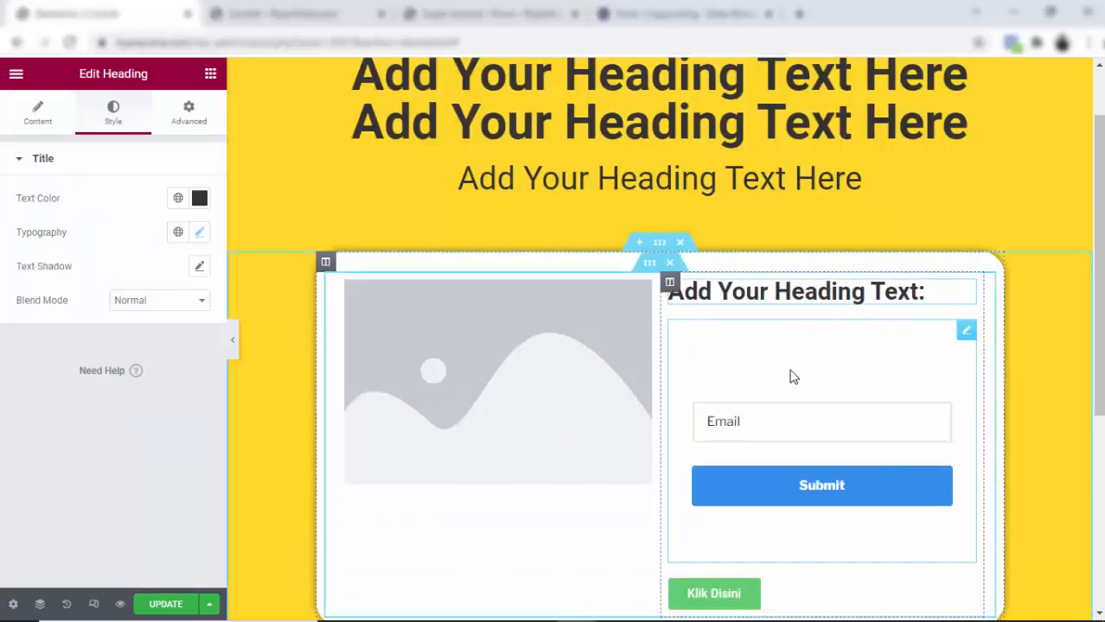
Select the HTML form widget in the card and update the page
scroll(864, 363, down, 2)
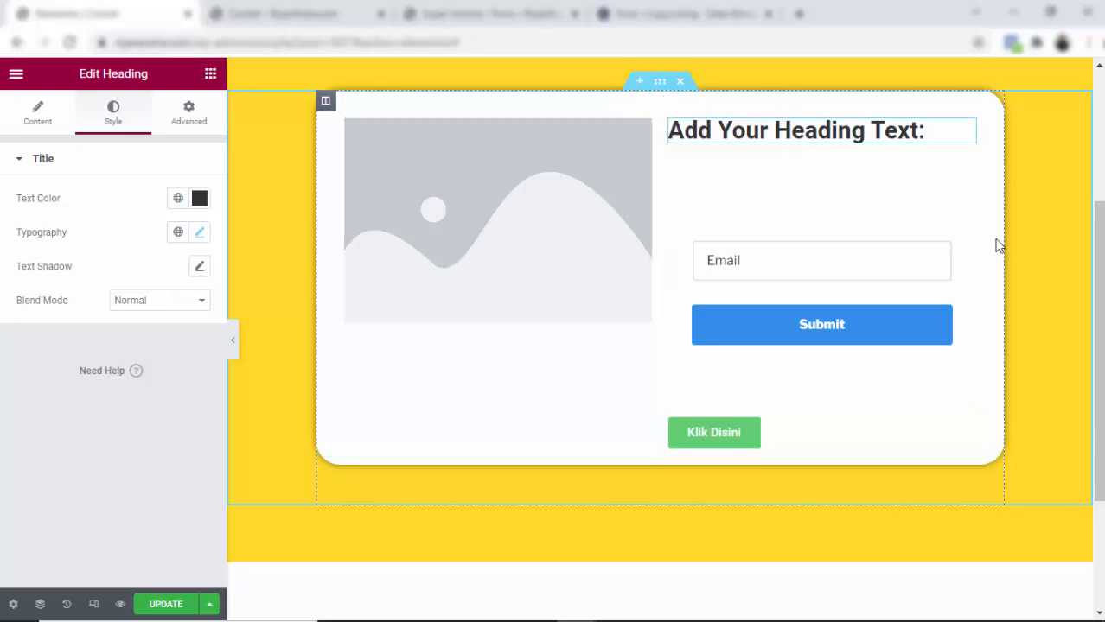
click(967, 171)
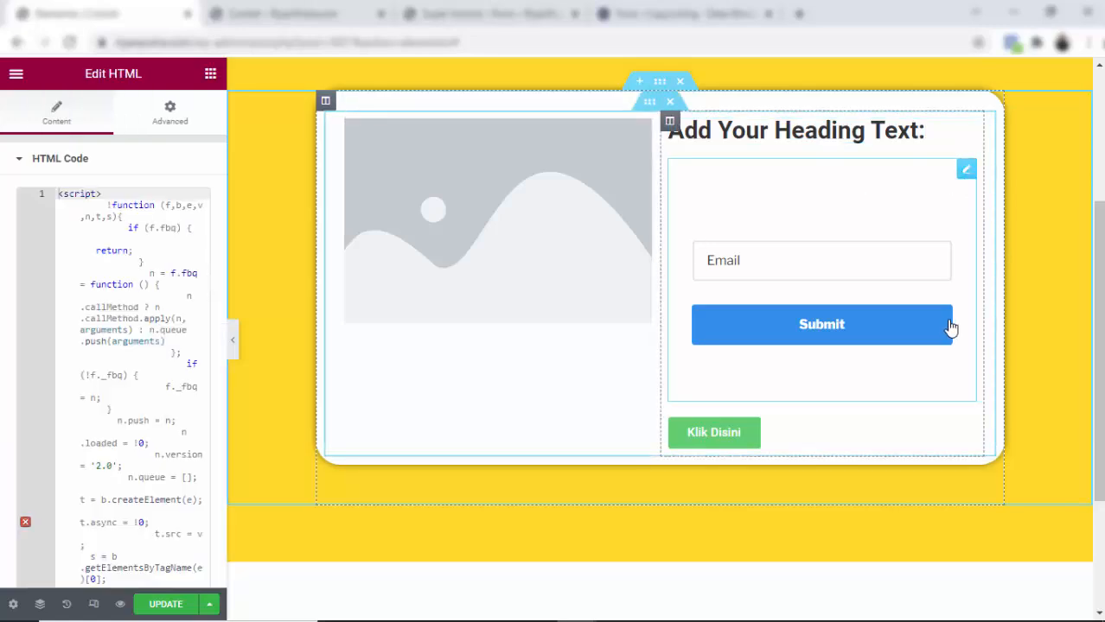
click(168, 607)
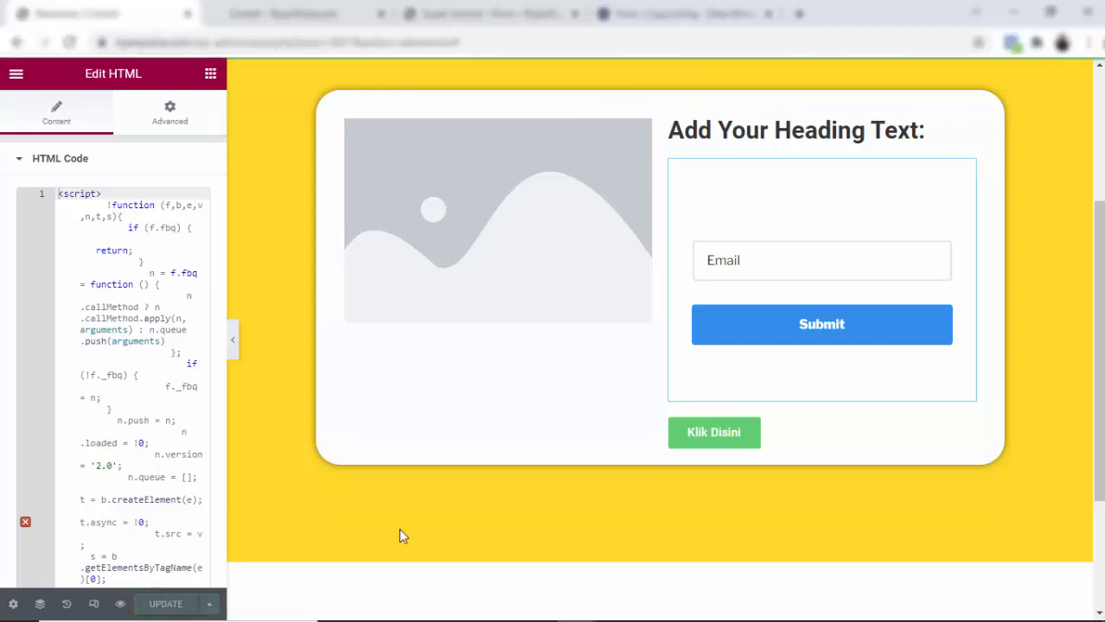